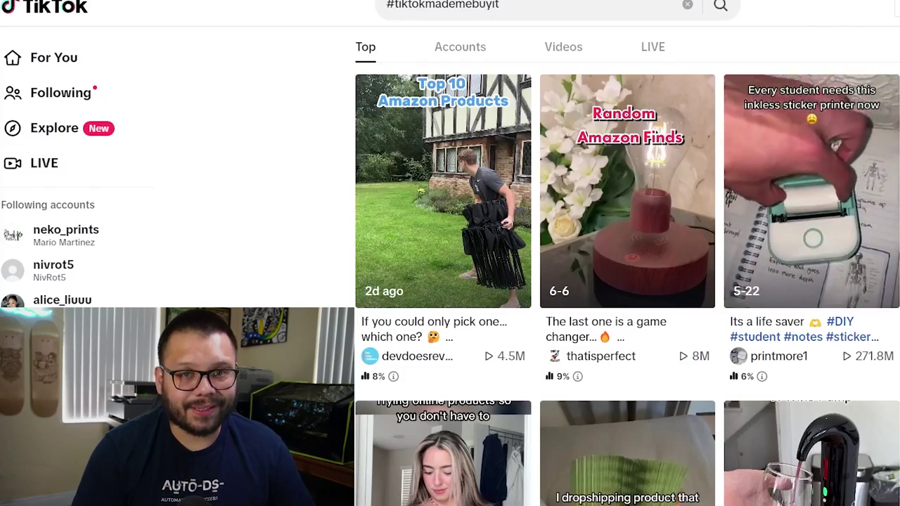
Step: Browse the top #tiktokmademebuyit results for product ideas and open the ultrasonic jewelry cleaner video
scroll(628, 283, down, 15)
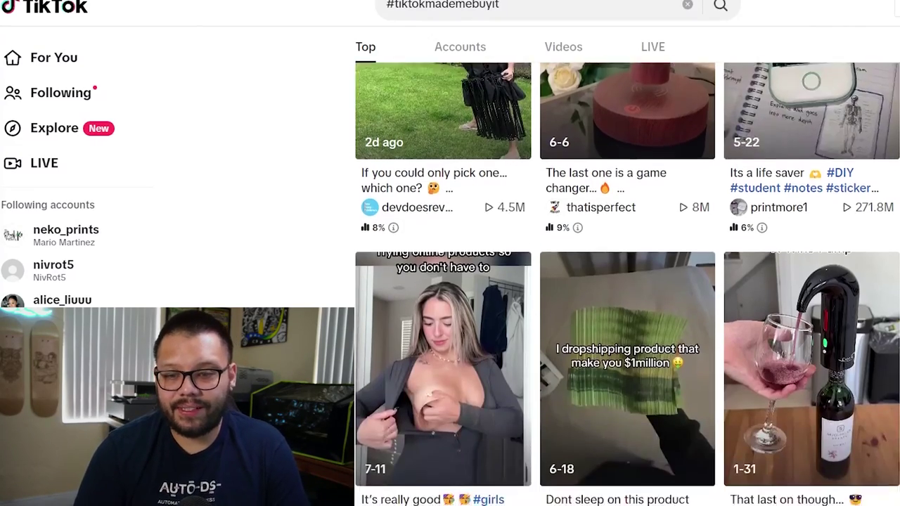
scroll(627, 284, down, 5)
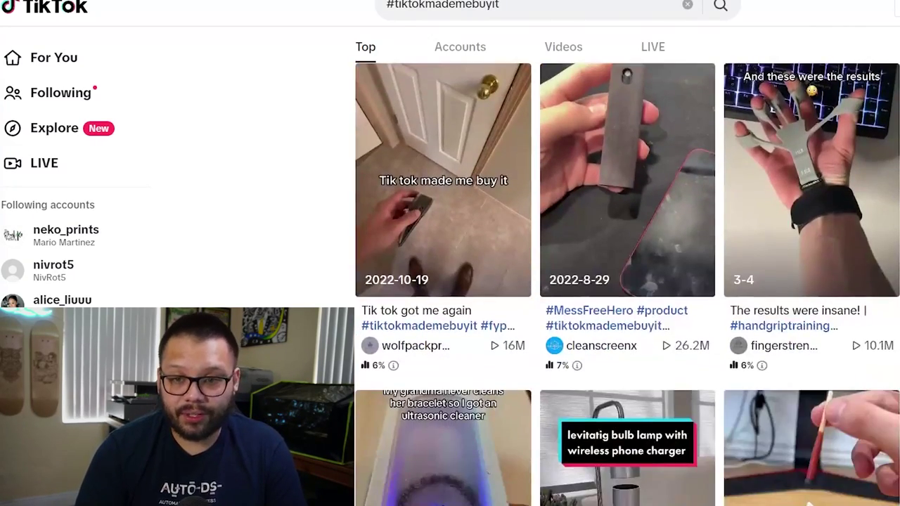
scroll(627, 283, down, 5)
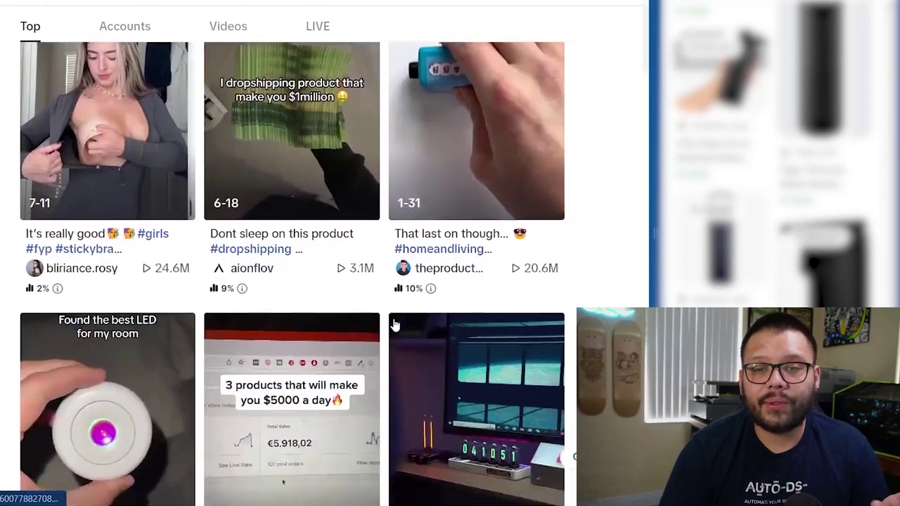
scroll(422, 324, down, 7)
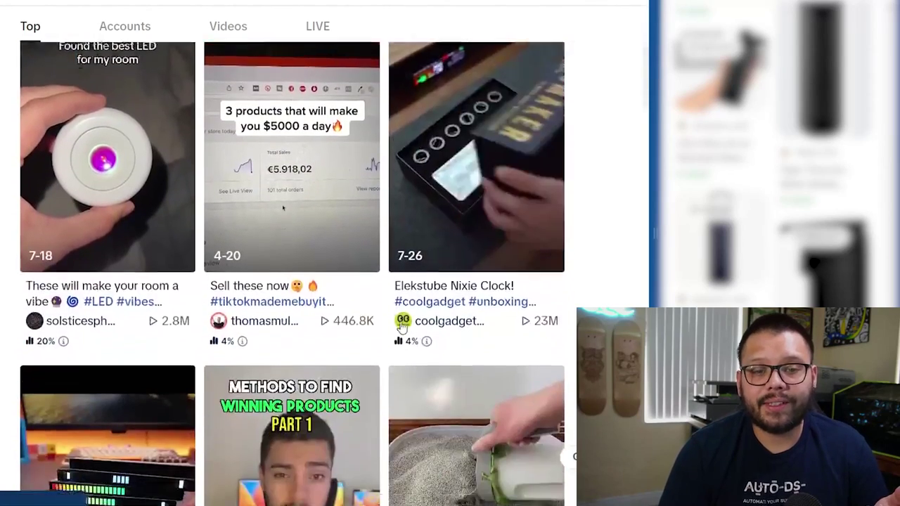
scroll(436, 331, down, 2)
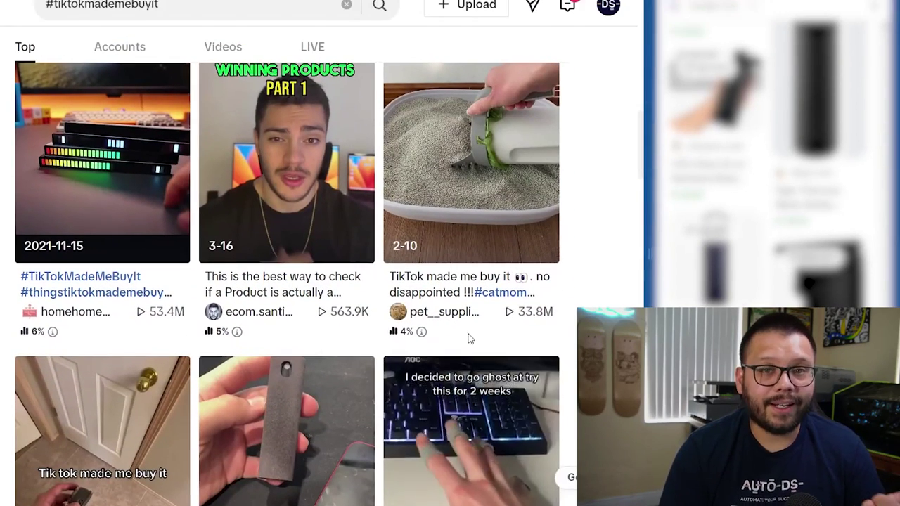
scroll(432, 340, down, 8)
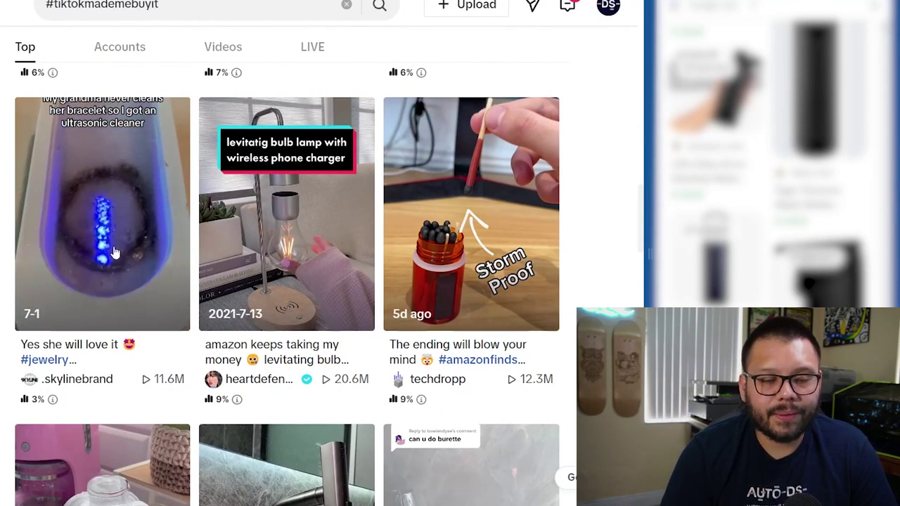
click(102, 211)
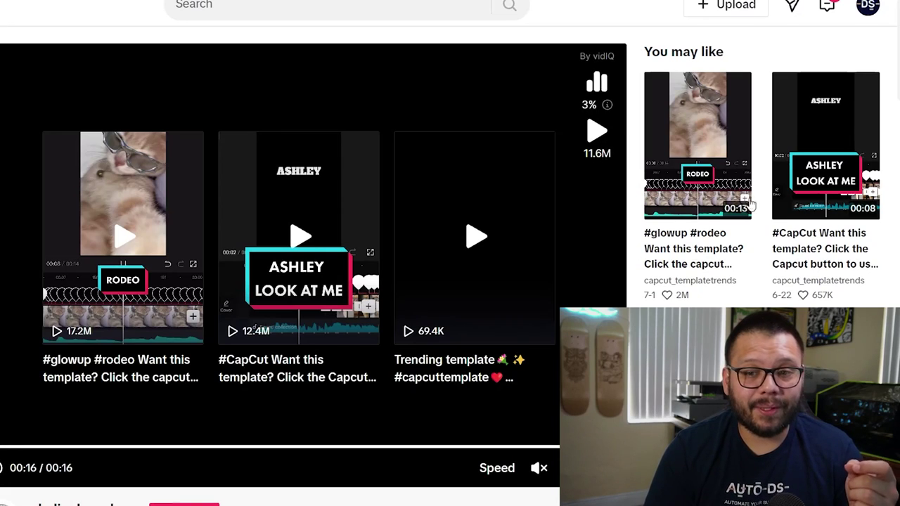
Step: Review the ultrasonic cleaner video's comments and return to its description
scroll(539, 386, down, 5)
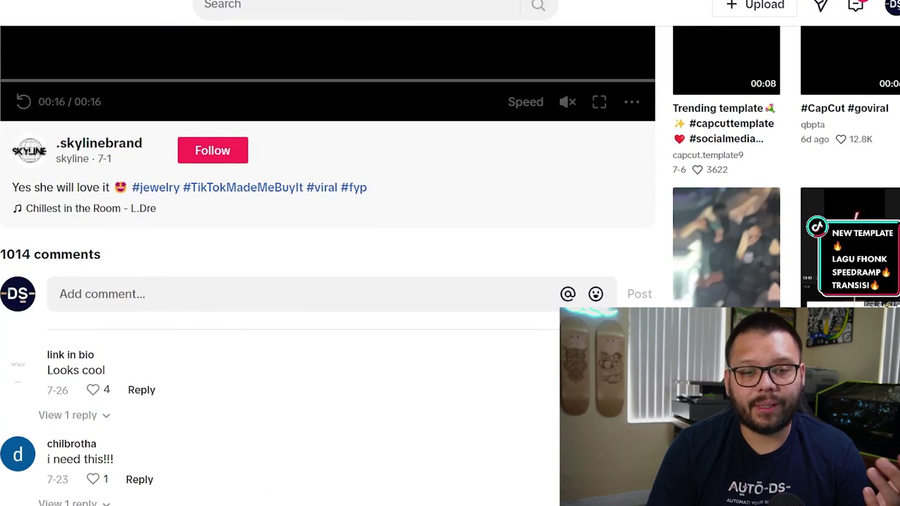
scroll(373, 415, down, 2)
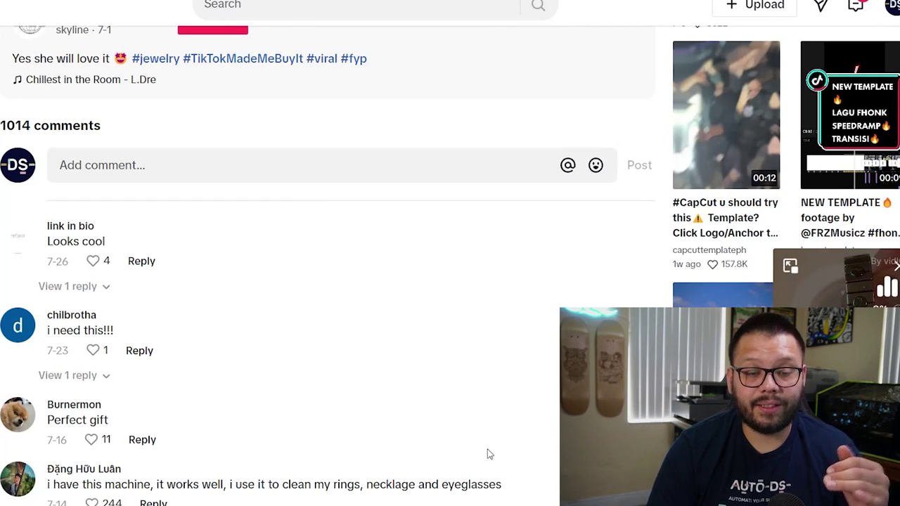
scroll(521, 408, up, 5)
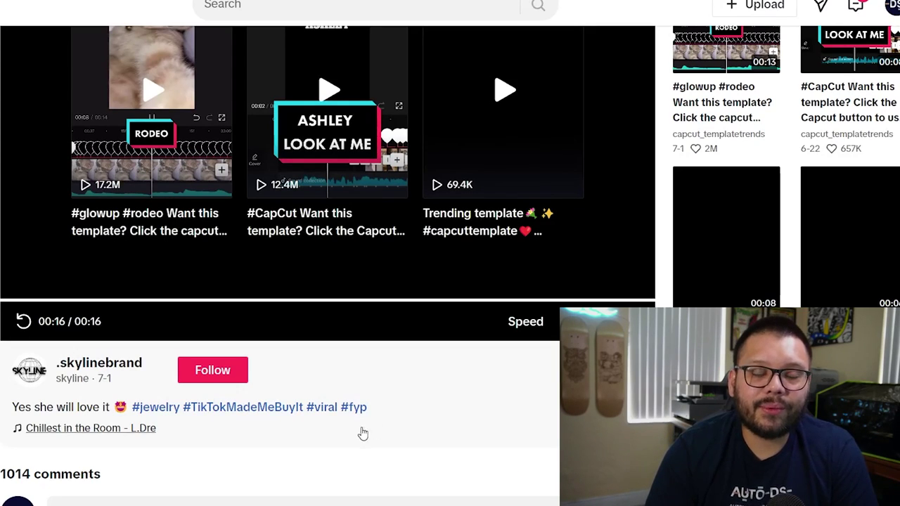
Step: Open the .skylinebrand profile and look through its posted videos
click(131, 373)
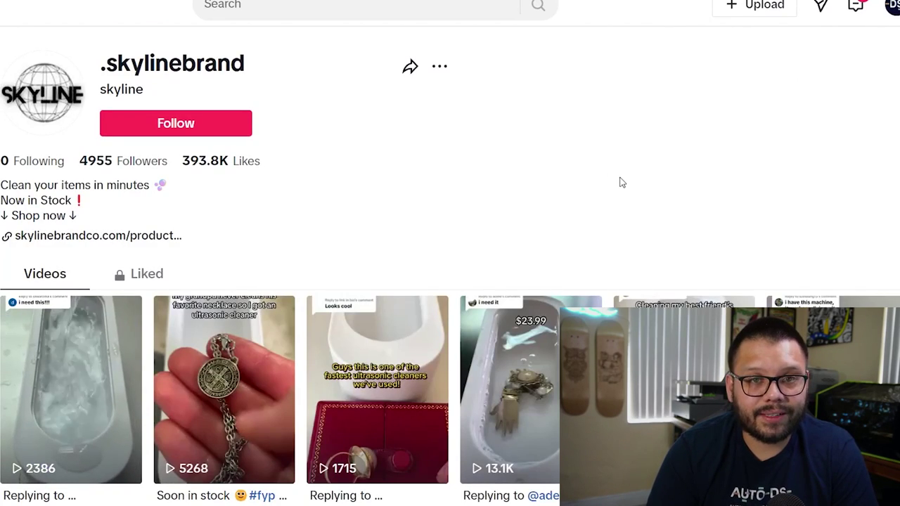
scroll(695, 297, down, 10)
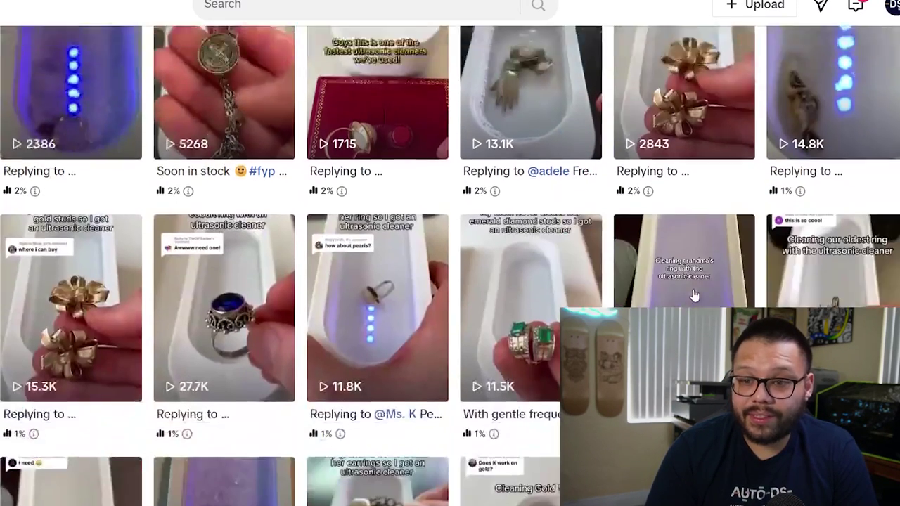
scroll(695, 297, down, 8)
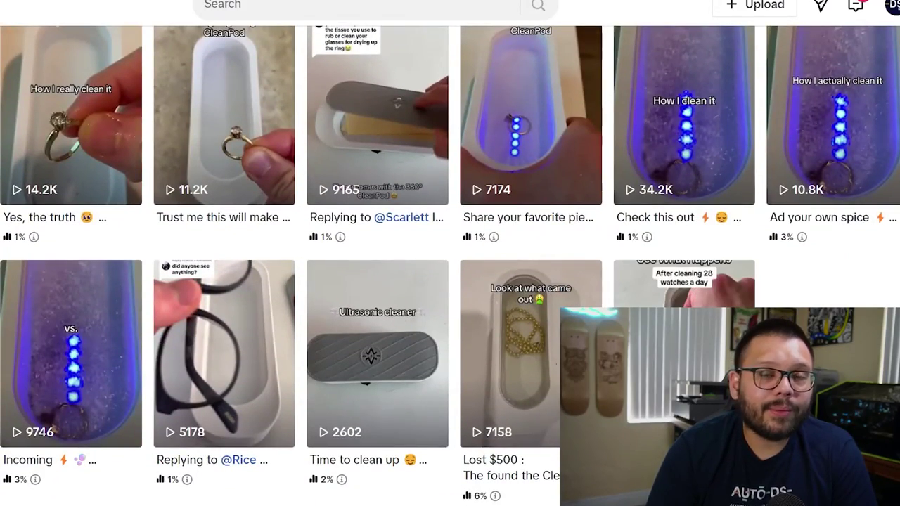
scroll(524, 352, up, 20)
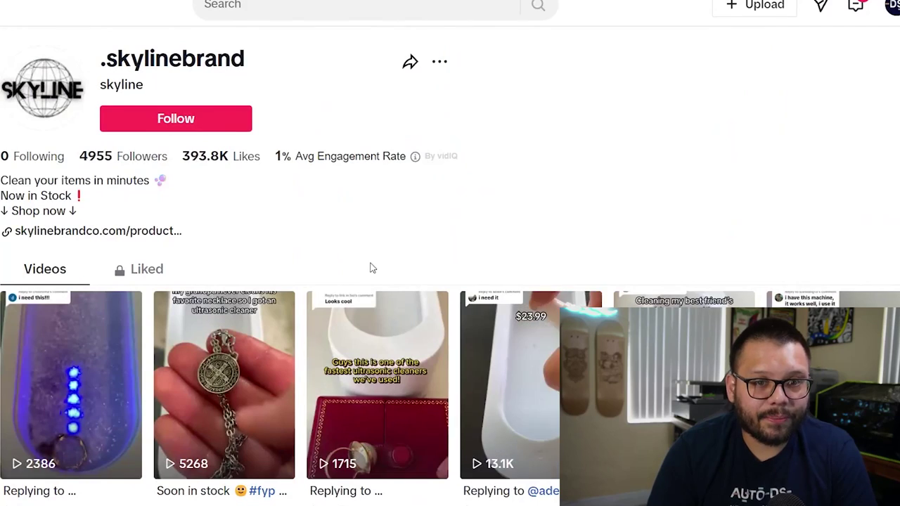
Step: Open the product link in the profile's bio and review the CleanPod 360° Ultrasonic Cleaner store page
click(33, 236)
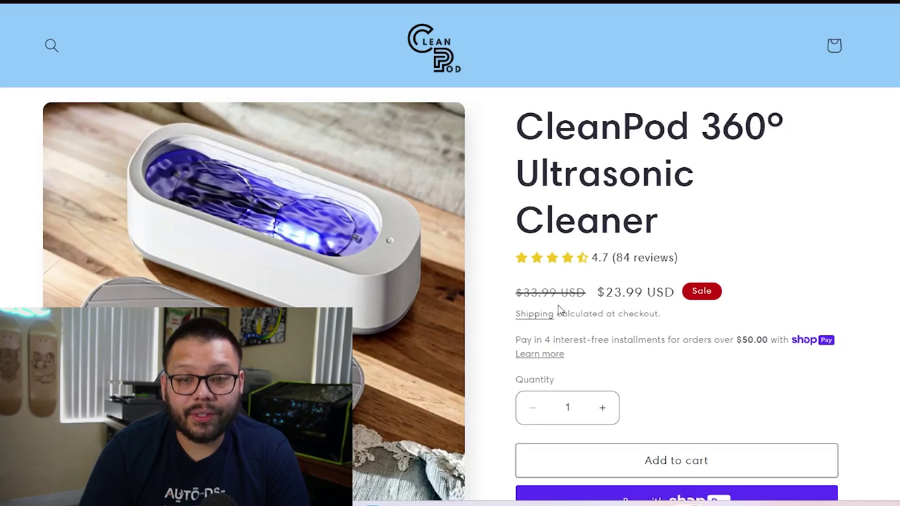
scroll(894, 292, down, 10)
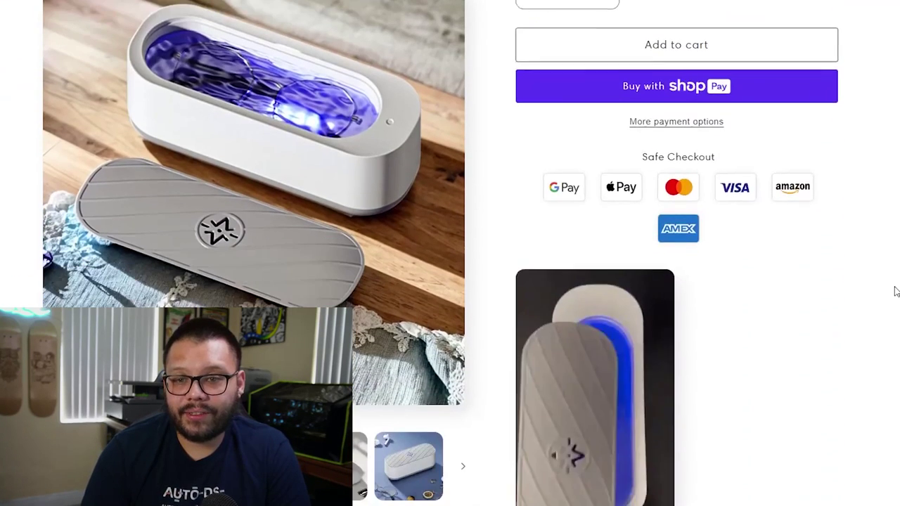
scroll(894, 297, down, 3)
scroll(885, 309, up, 15)
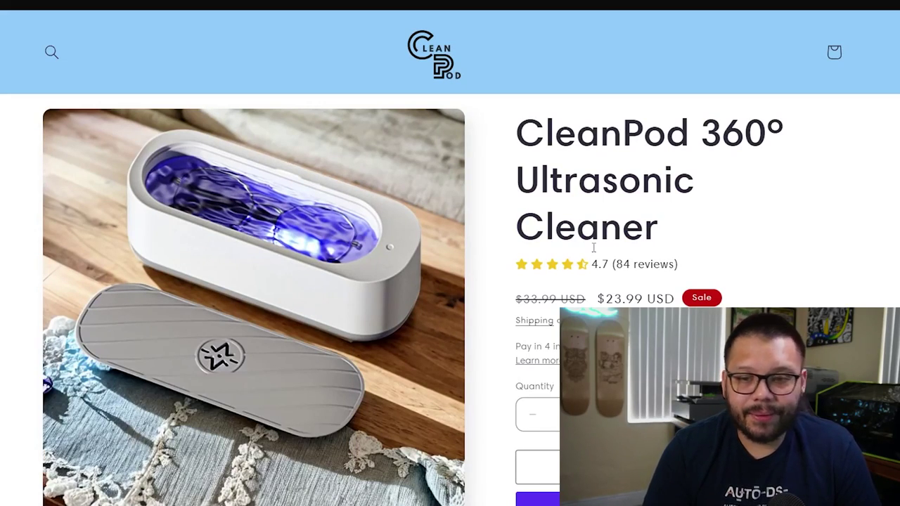
Step: Run a Google image search on the main CleanPod product photo, selecting the whole picture
scroll(616, 251, down, 1)
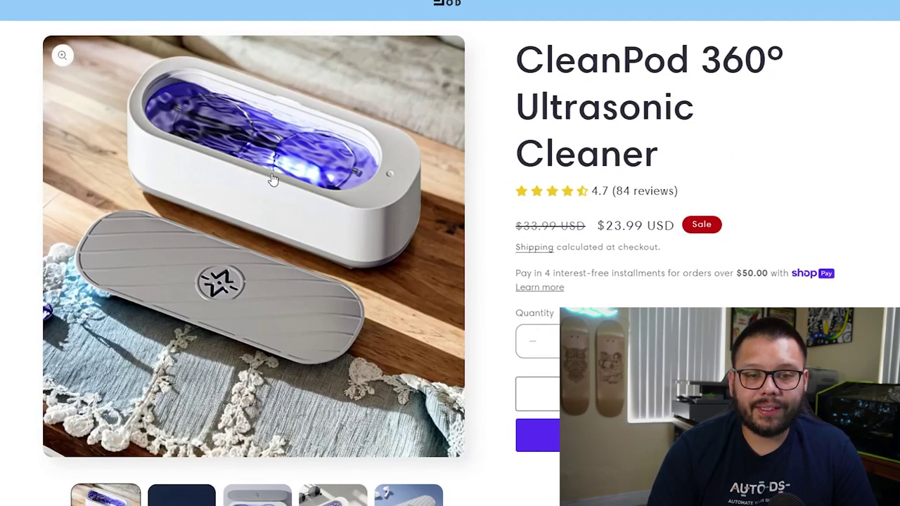
right_click(241, 156)
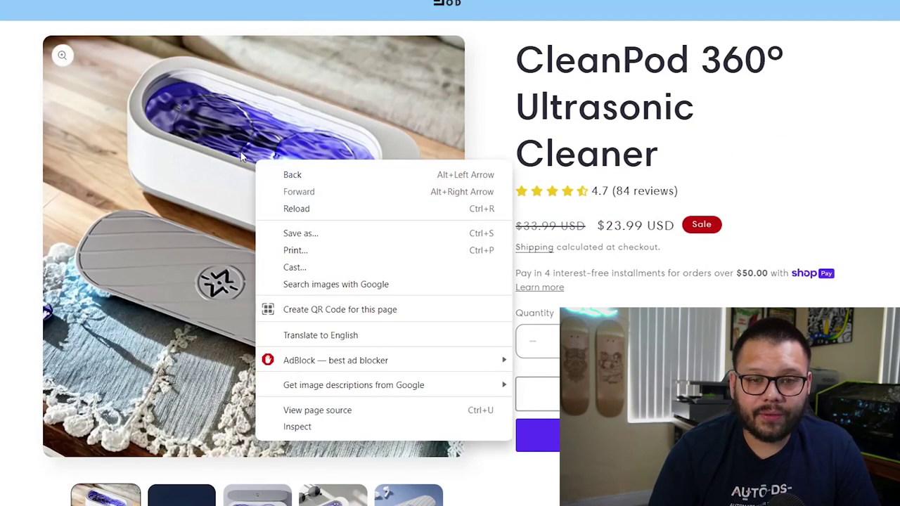
click(301, 284)
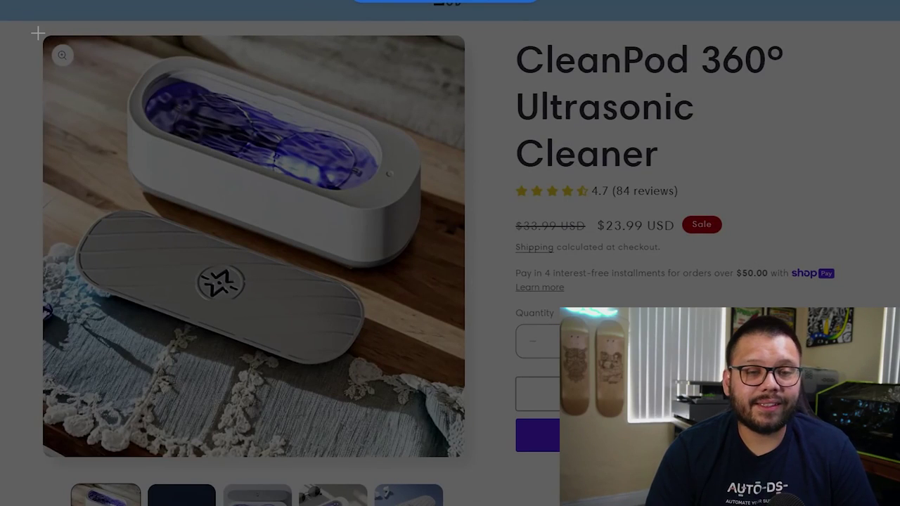
drag(37, 33, 460, 455)
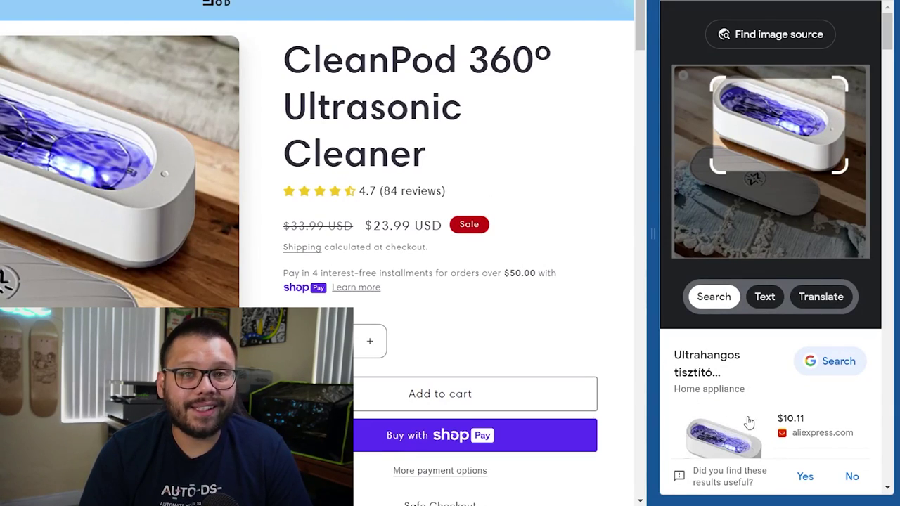
Step: Open the matching AliExpress ultrasonic cleaner listing from the image results and switch its currency to USD
scroll(864, 251, down, 3)
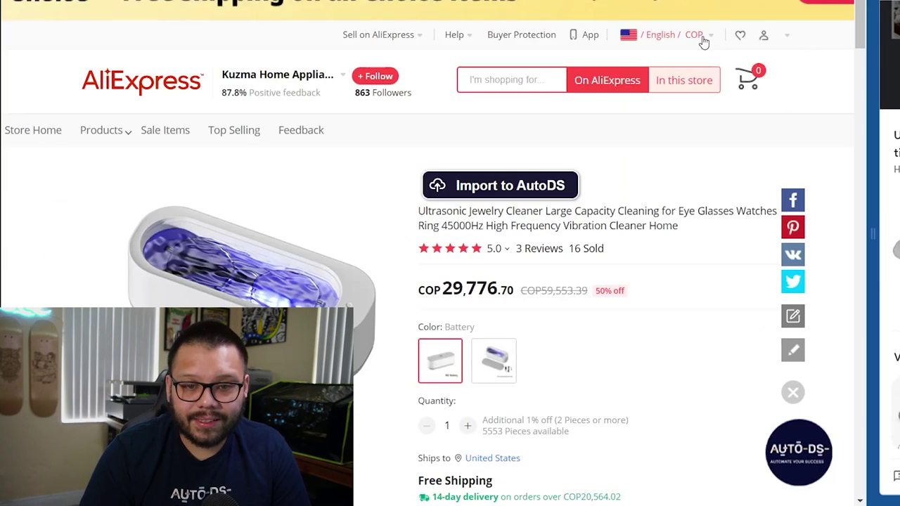
click(665, 35)
click(603, 235)
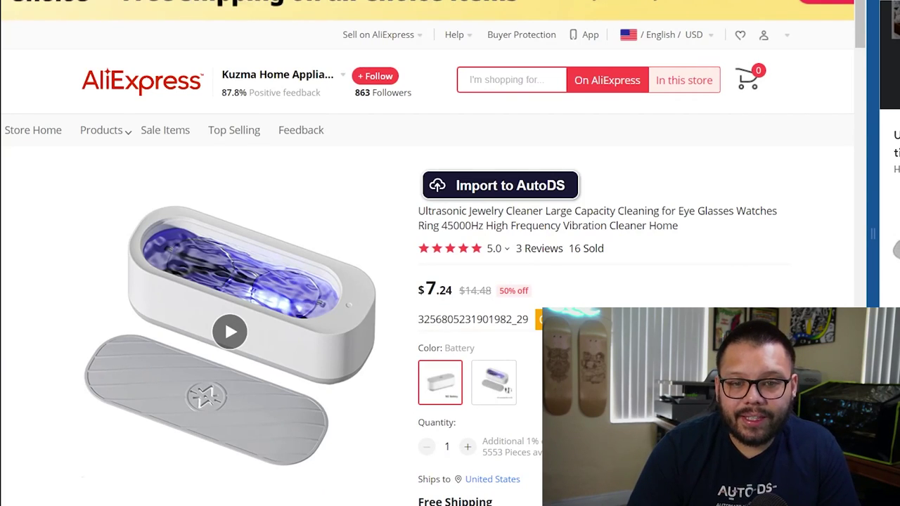
scroll(422, 253, down, 2)
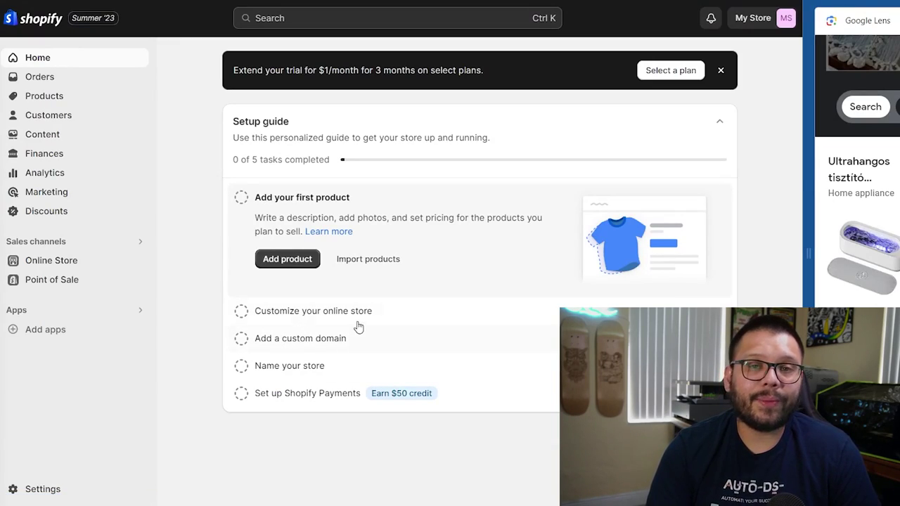
Step: Switch to the Shopify admin, start adding the first product and dismiss the setup guide
click(301, 261)
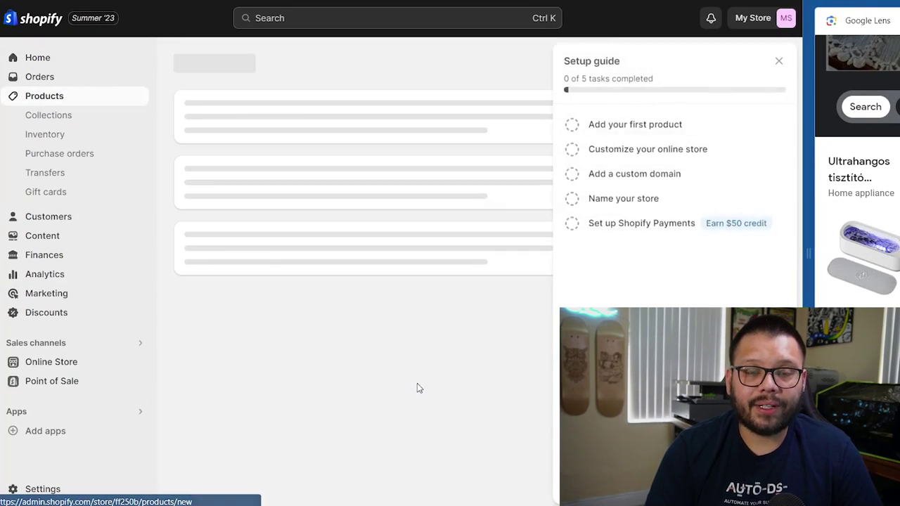
click(768, 63)
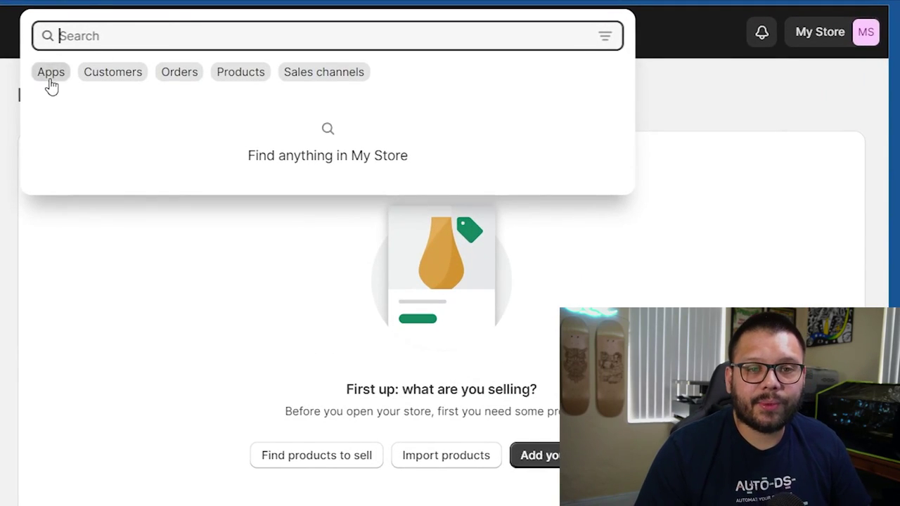
Step: Search the Shopify apps for "autods", open AutoDS Dropshipping Products and choose the account to continue to the store
click(50, 73)
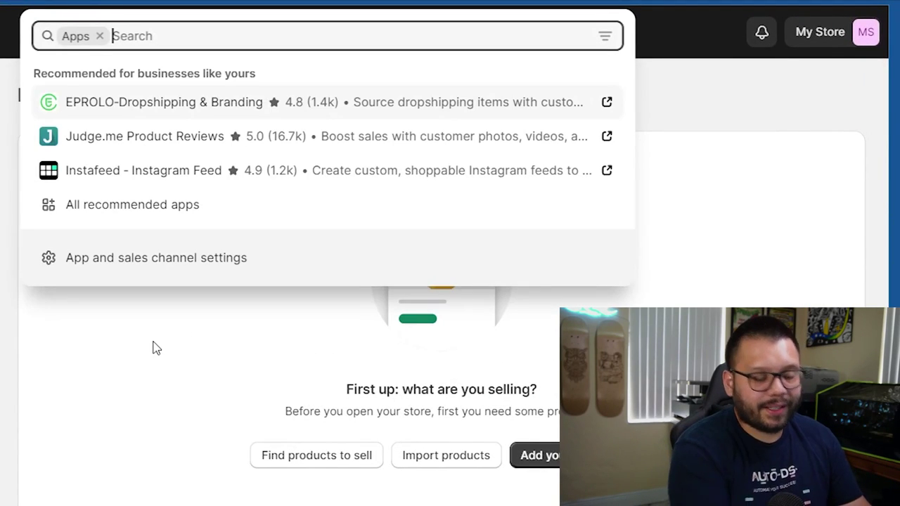
text(autods)
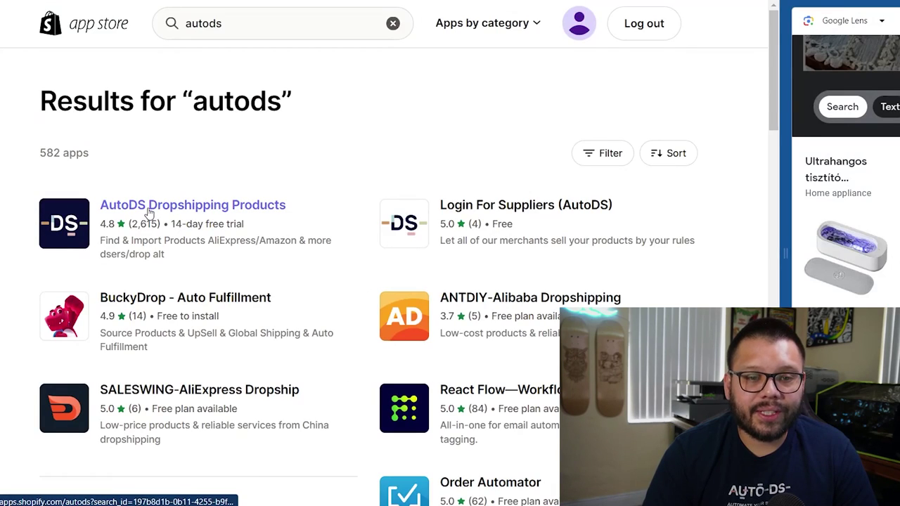
click(149, 211)
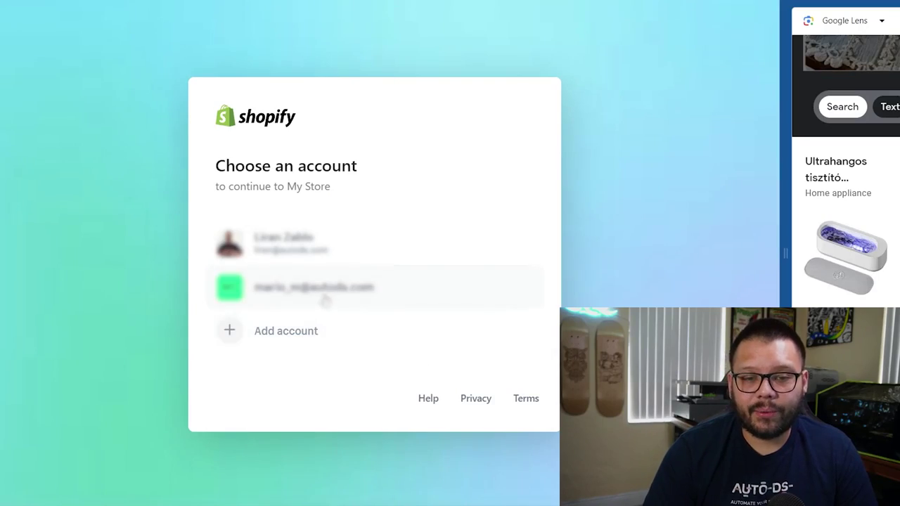
click(325, 300)
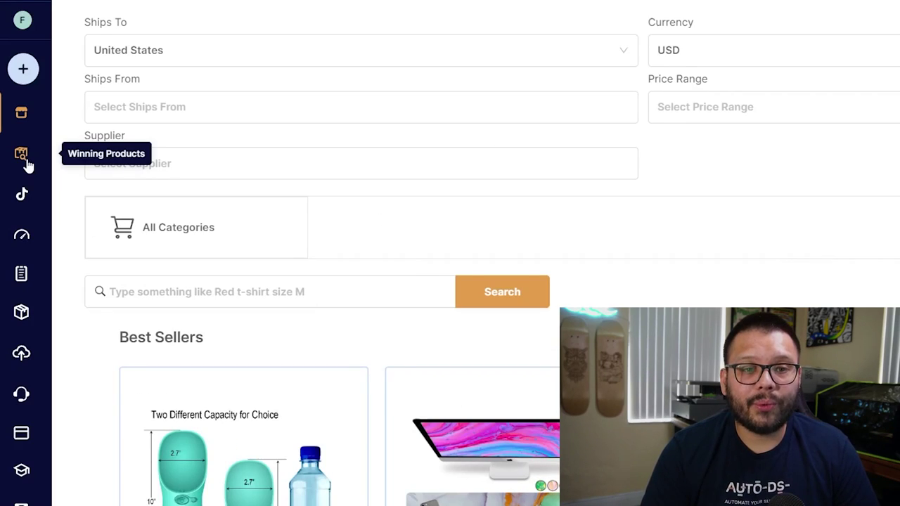
Step: Switch to AutoDS and browse its Winning Products listings
click(26, 162)
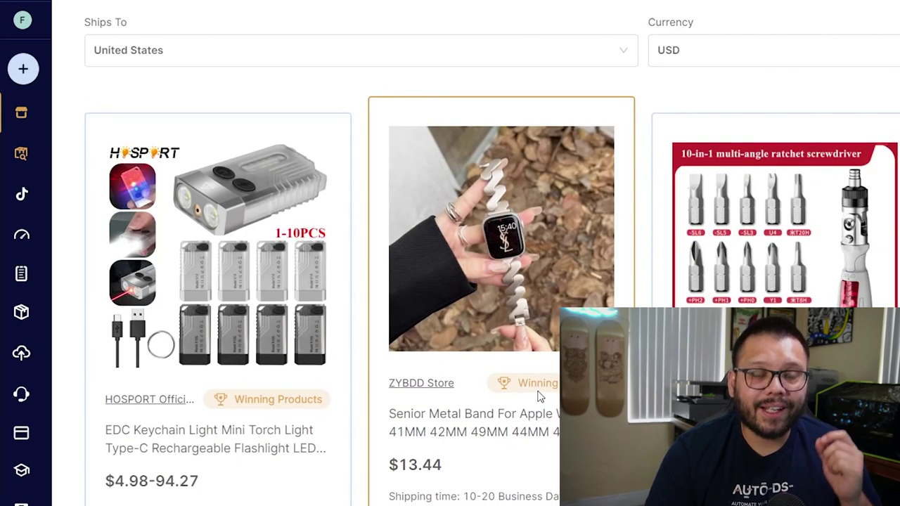
scroll(474, 267, down, 15)
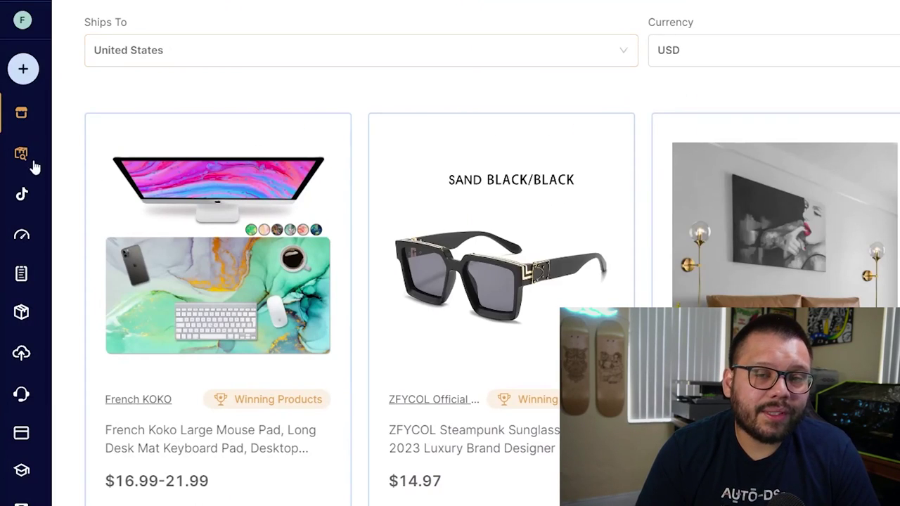
Step: Return to the AutoDS Marketplace and filter the products by the supplier AutoDS Suppliers
click(23, 116)
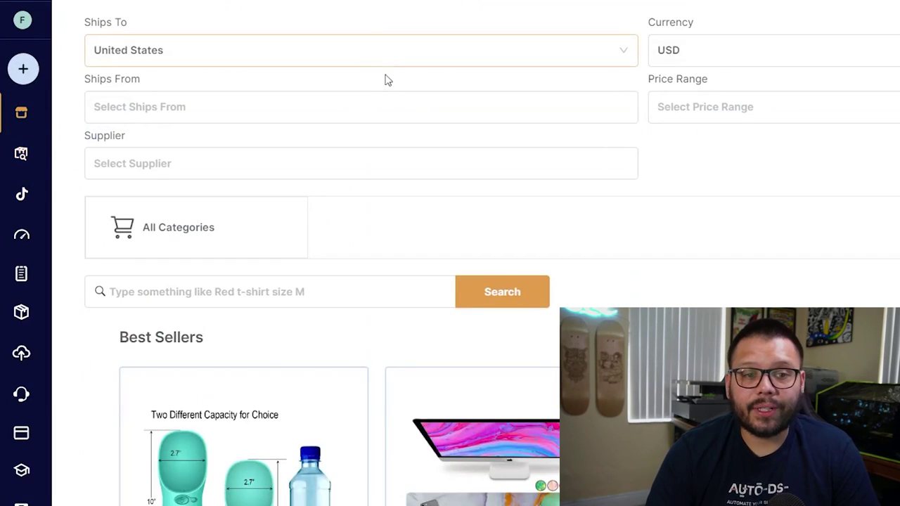
click(128, 164)
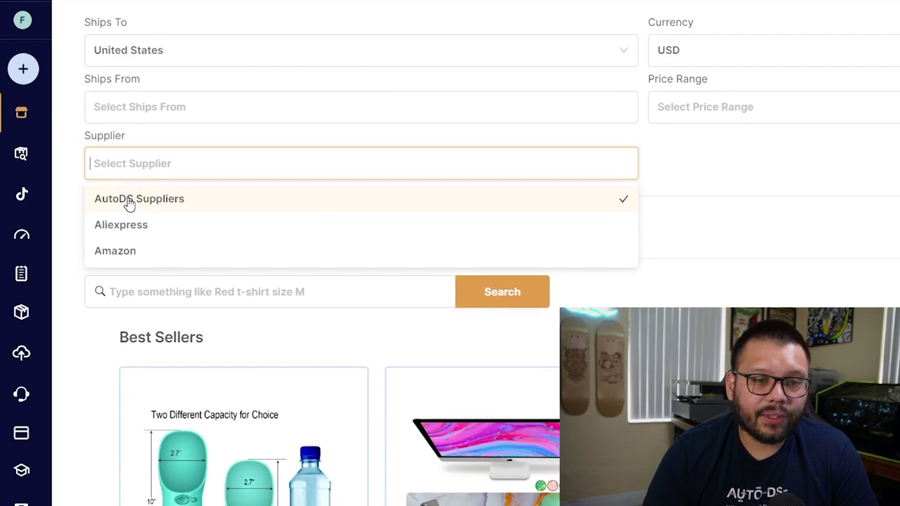
click(129, 202)
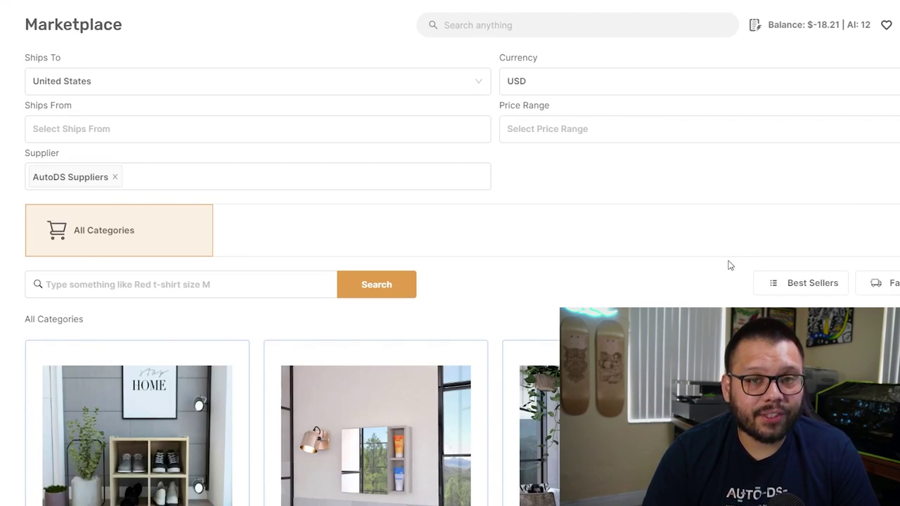
Step: Open the Cute Cartoon Baby Bath Caps shampoo cup from the AutoDS Suppliers listings and import it as a draft
scroll(742, 263, down, 7)
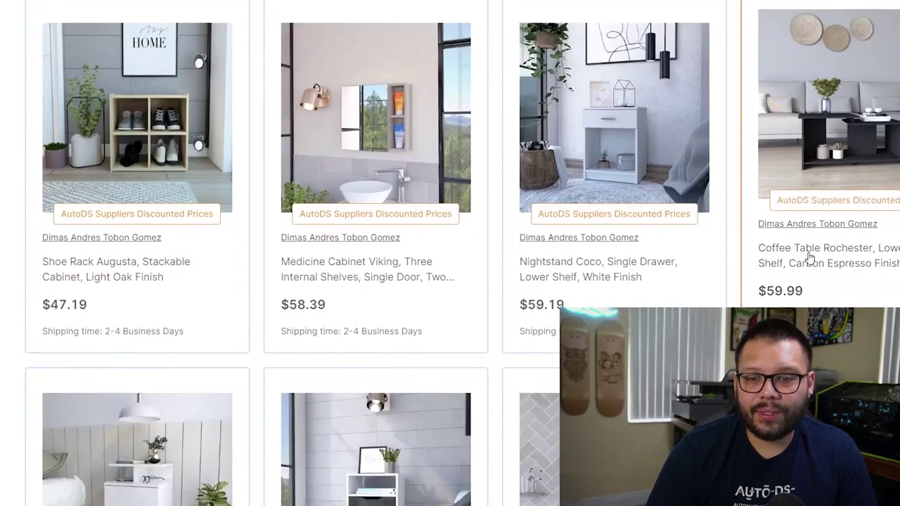
scroll(204, 344, up, 2)
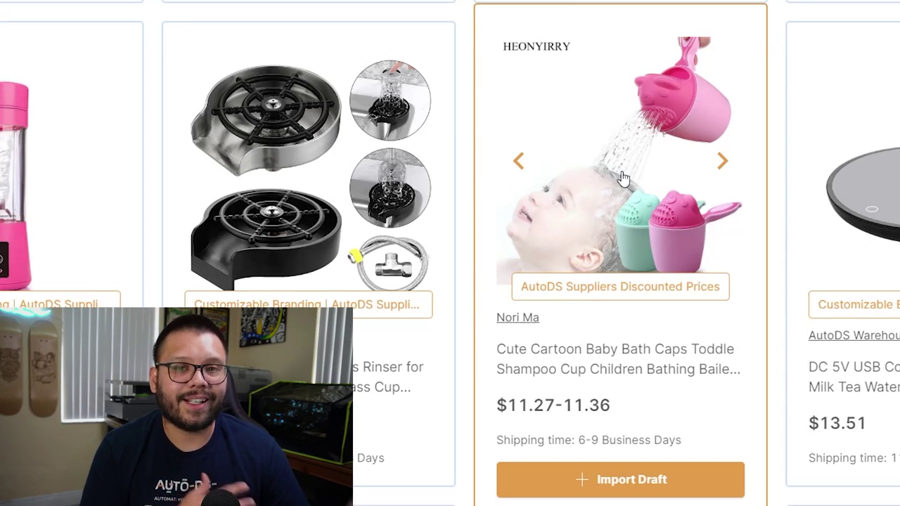
click(581, 171)
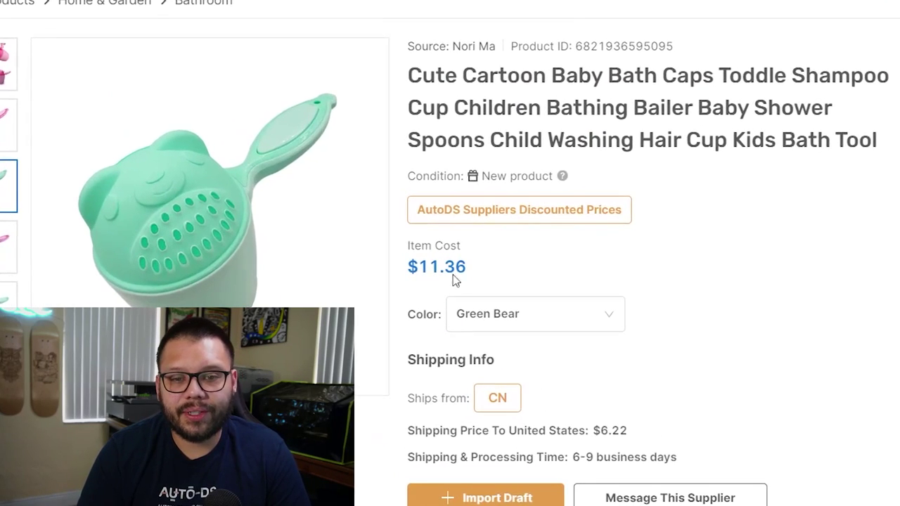
scroll(816, 320, down, 1)
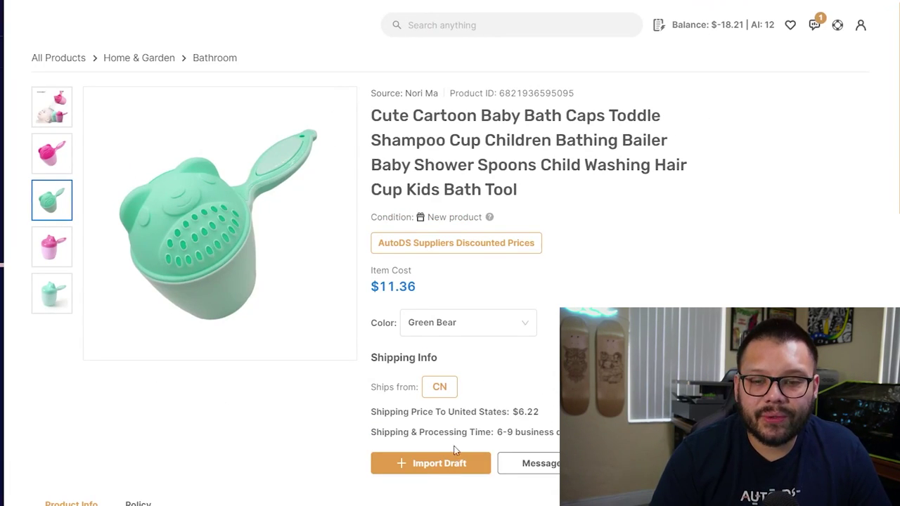
click(413, 462)
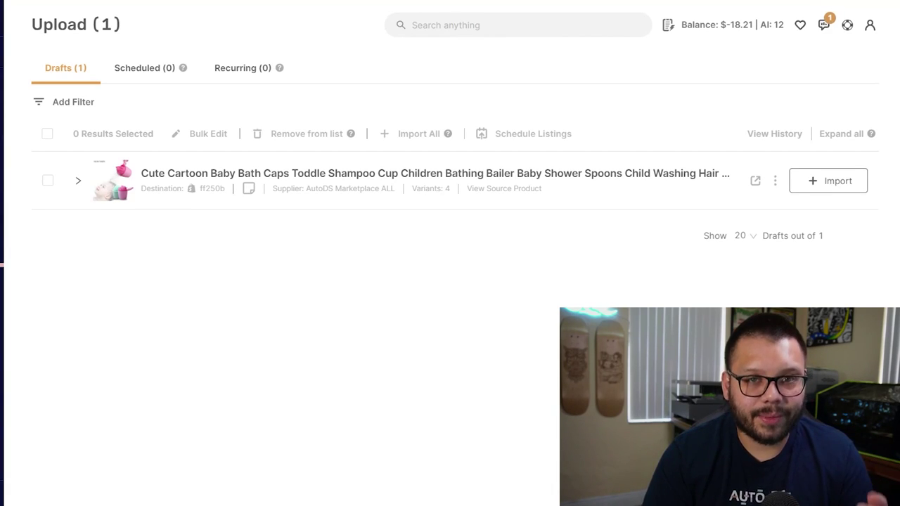
Step: Open the draft for editing and generate an AI title and description with the Make It Sound More Funny tone and Balanced temperature
click(756, 184)
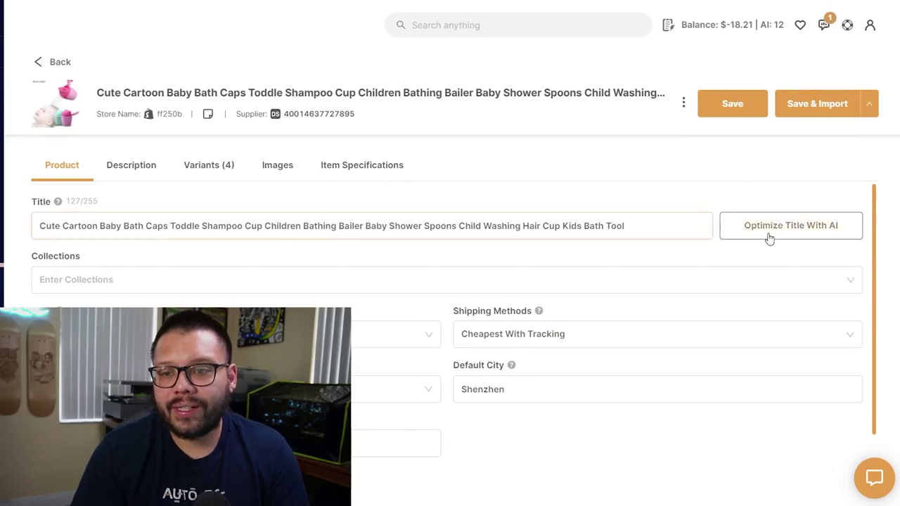
click(780, 235)
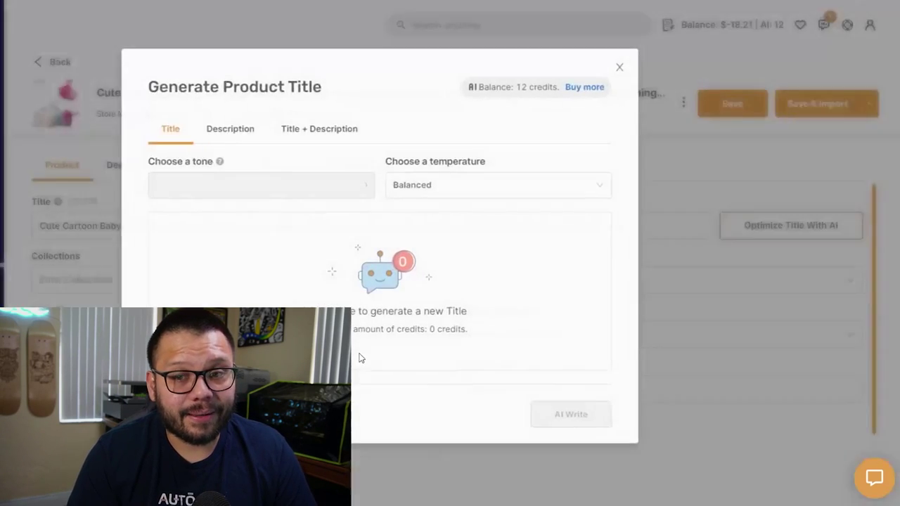
click(149, 171)
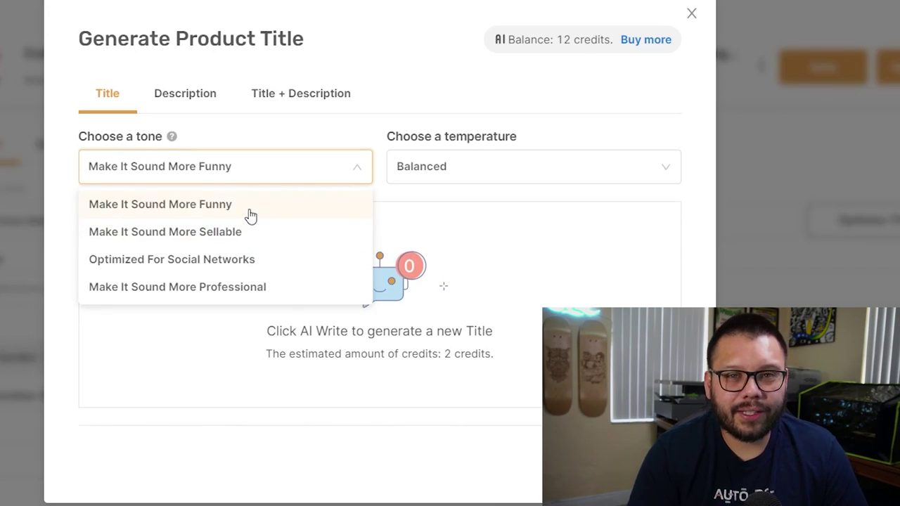
click(487, 176)
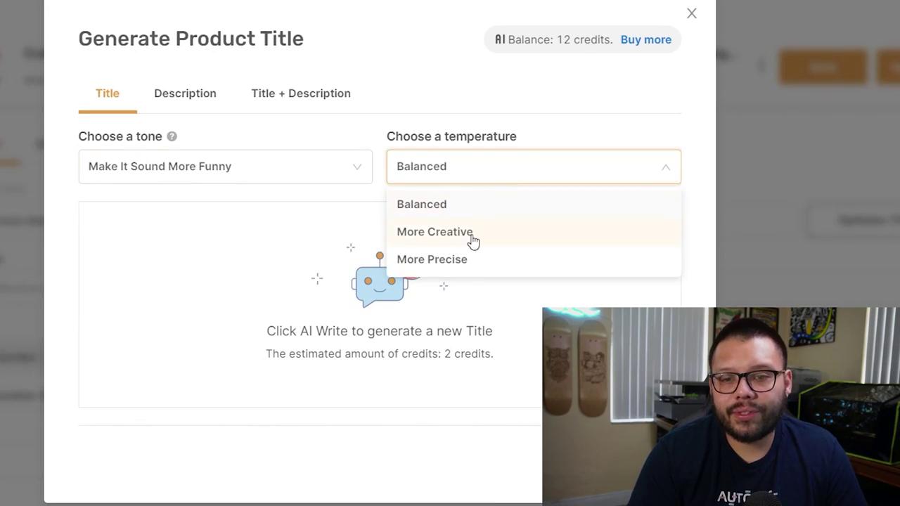
click(431, 210)
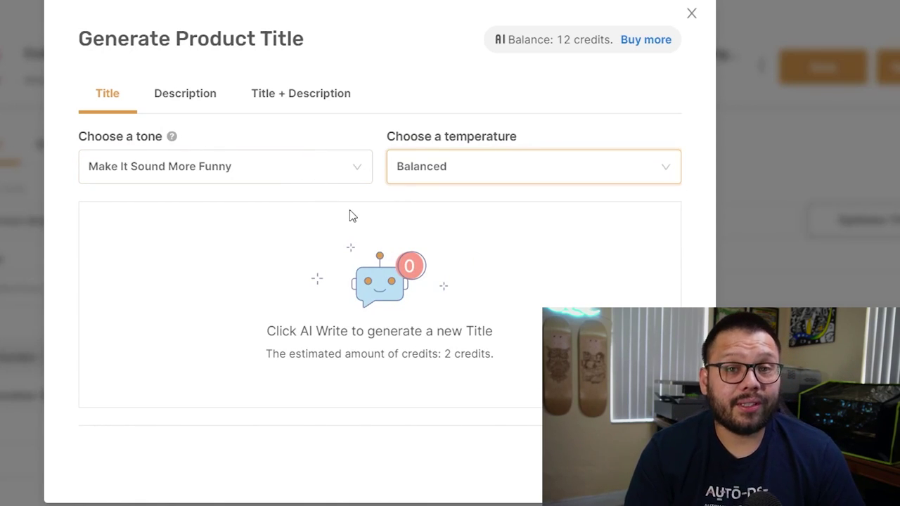
click(301, 93)
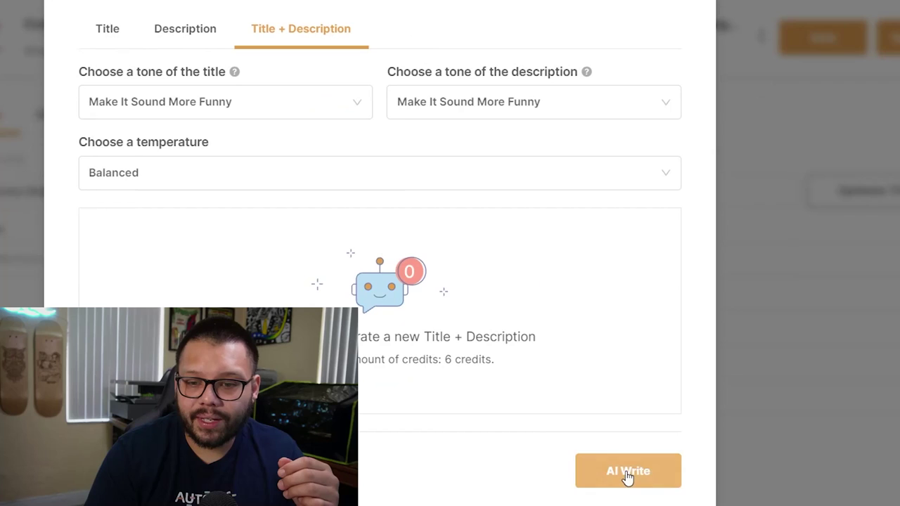
click(628, 478)
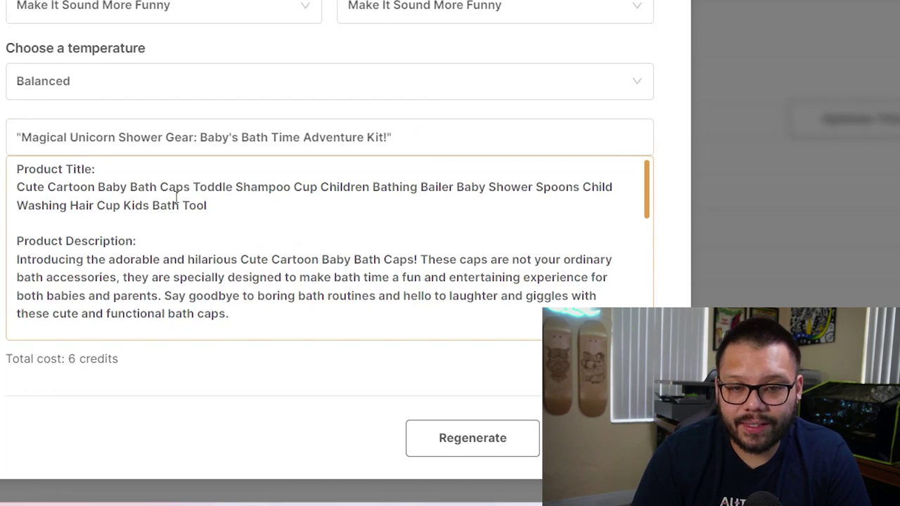
Step: Read through the generated product description, including its list of product specifications
drag(46, 186, 207, 187)
click(221, 206)
scroll(145, 257, down, 1)
scroll(145, 257, up, 2)
scroll(151, 246, down, 2)
scroll(197, 267, up, 2)
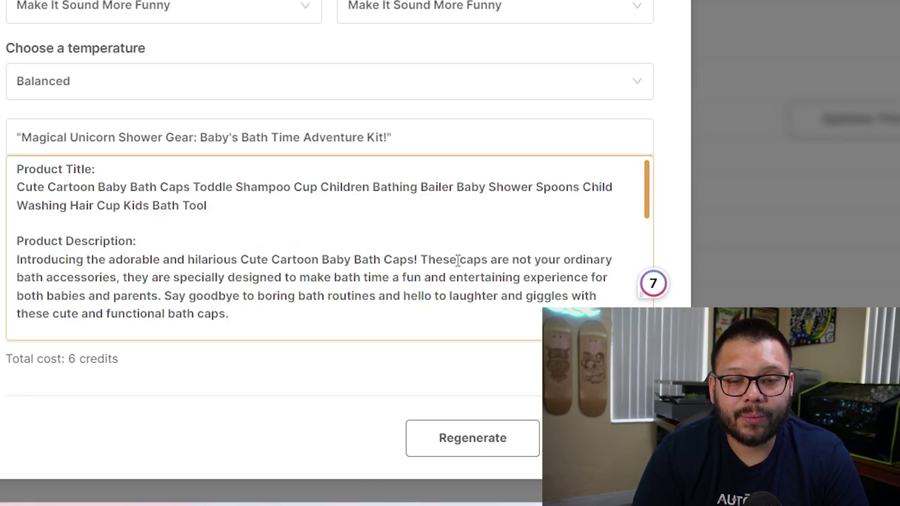
scroll(460, 259, down, 3)
scroll(463, 260, up, 1)
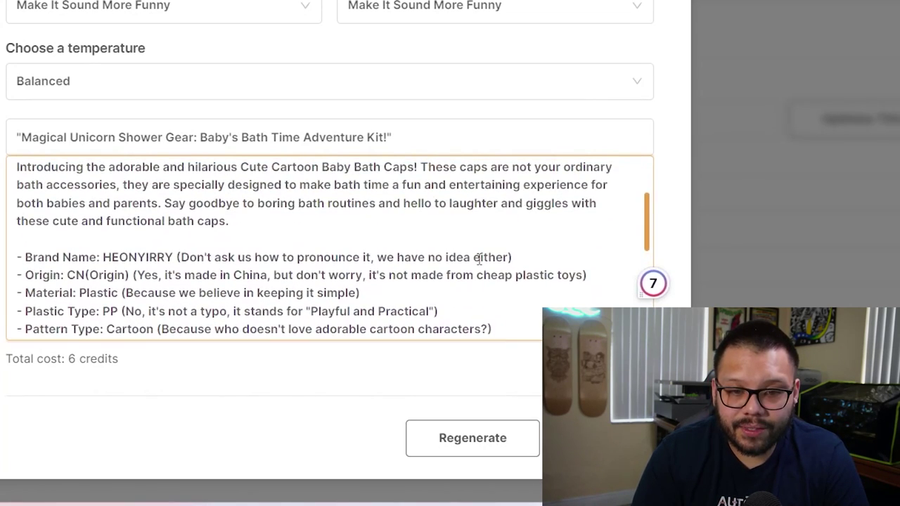
scroll(478, 262, down, 1)
drag(97, 164, 33, 147)
click(62, 250)
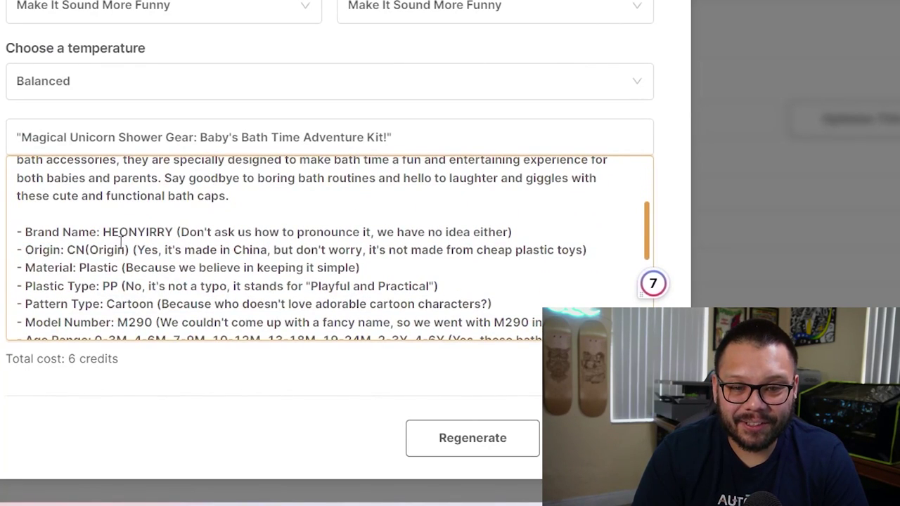
Step: Delete the HEONYIRRY brand name line from the generated description and save the AI title and description
drag(175, 234, 9, 235)
click(534, 235)
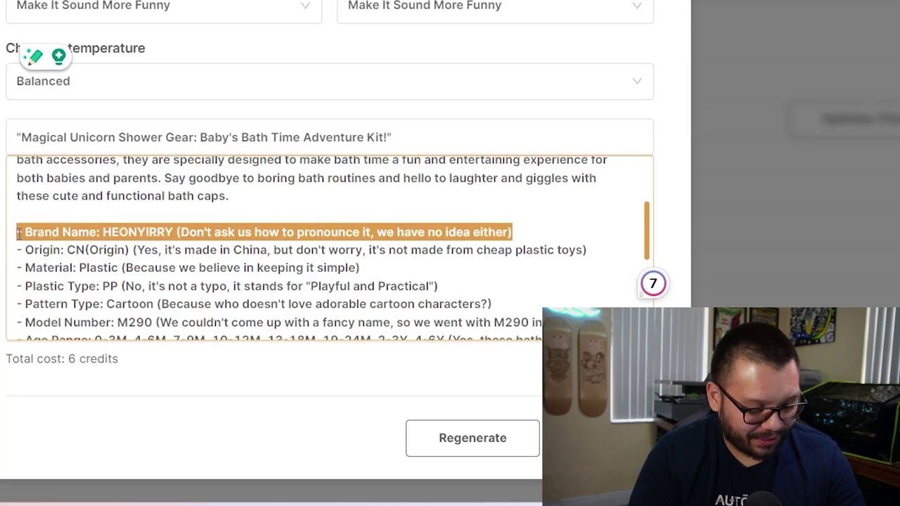
key(BackSpace)
key(shift+End)
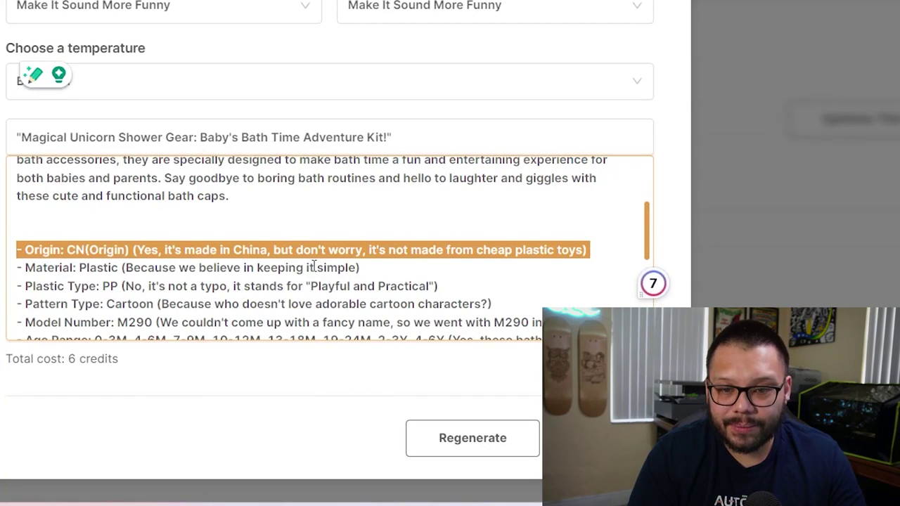
click(503, 263)
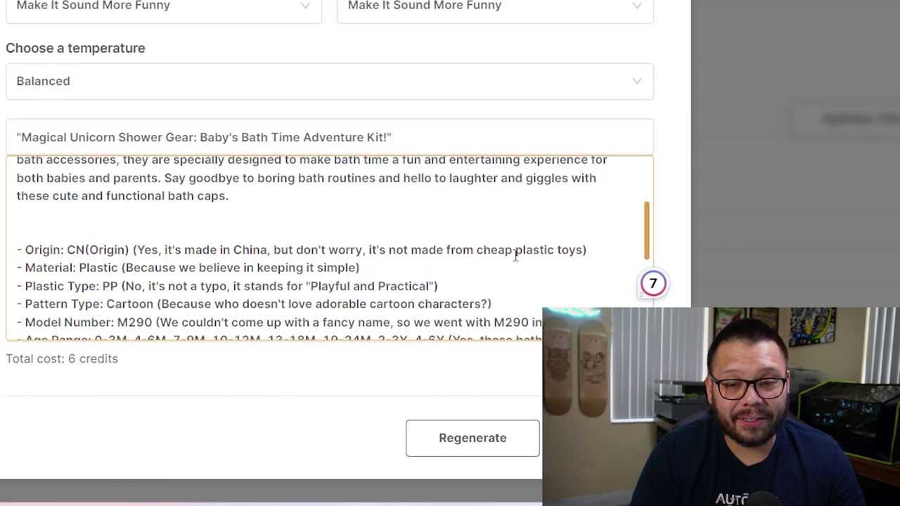
click(149, 226)
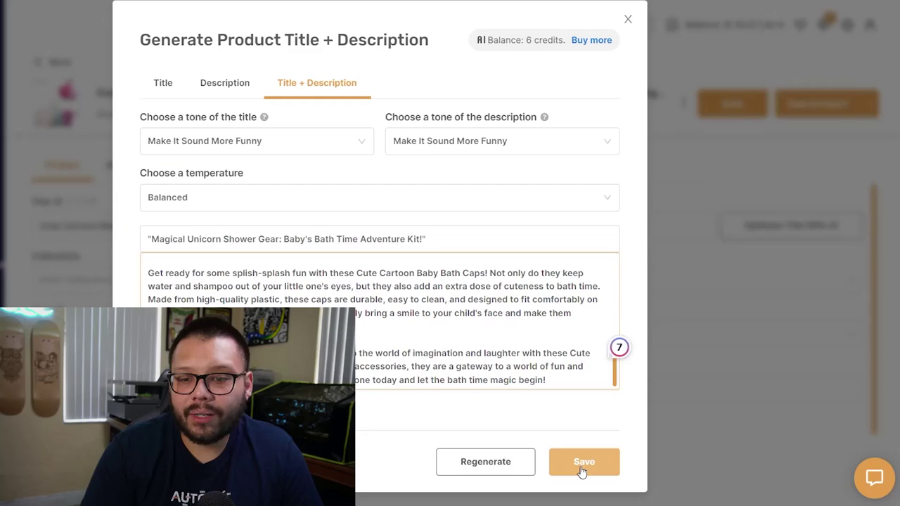
click(609, 442)
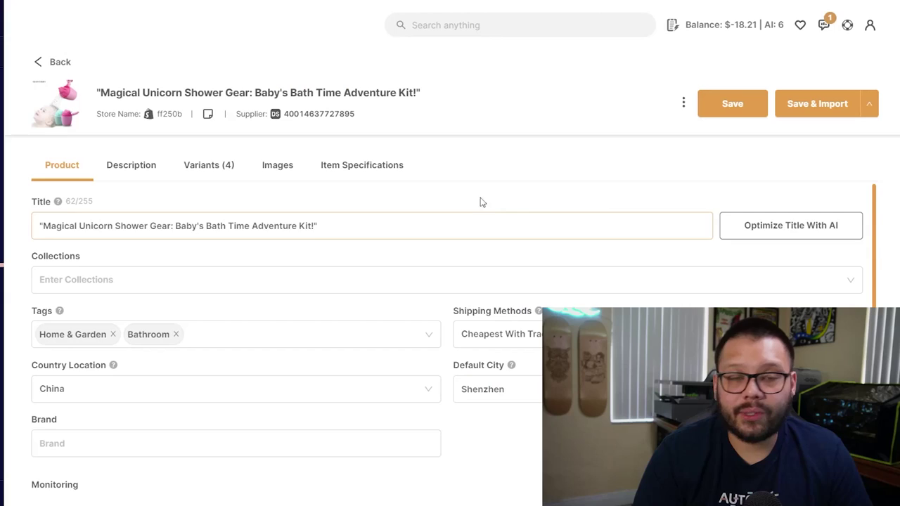
Step: Review the draft's collections, shipping method, default city and description
scroll(439, 202, down, 1)
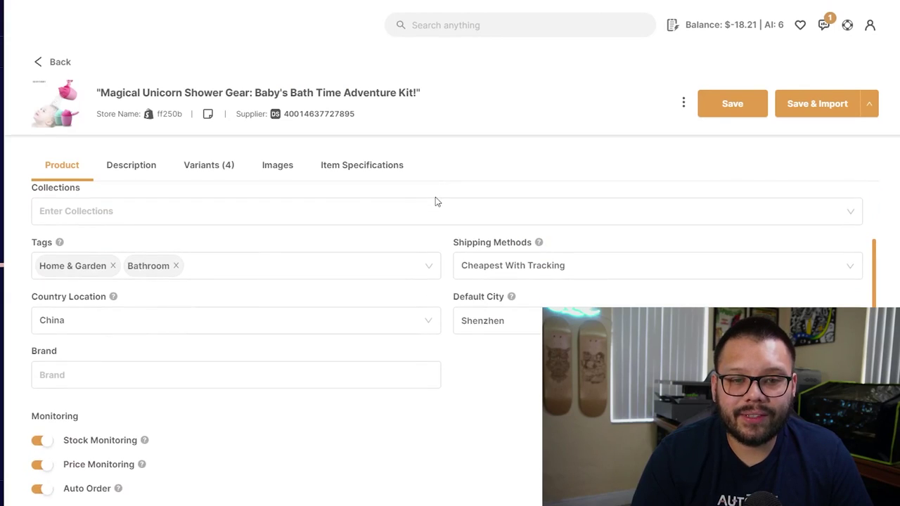
click(185, 209)
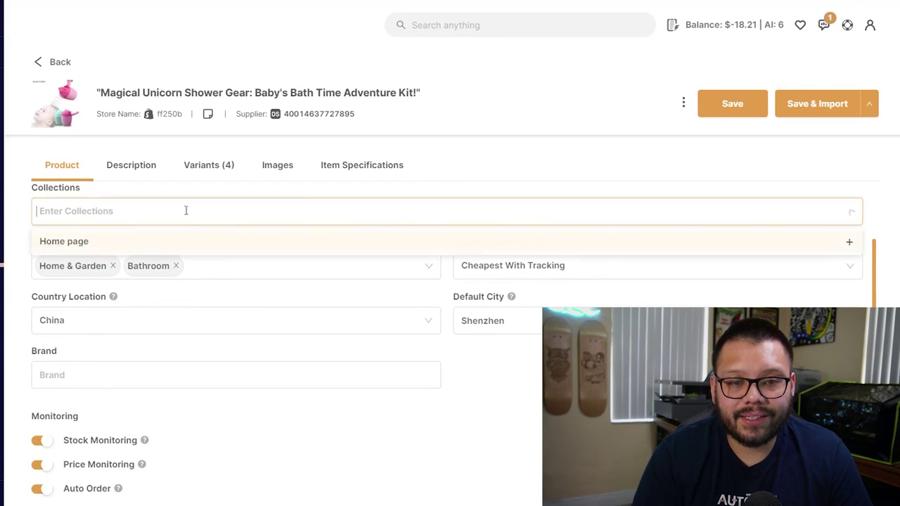
click(563, 171)
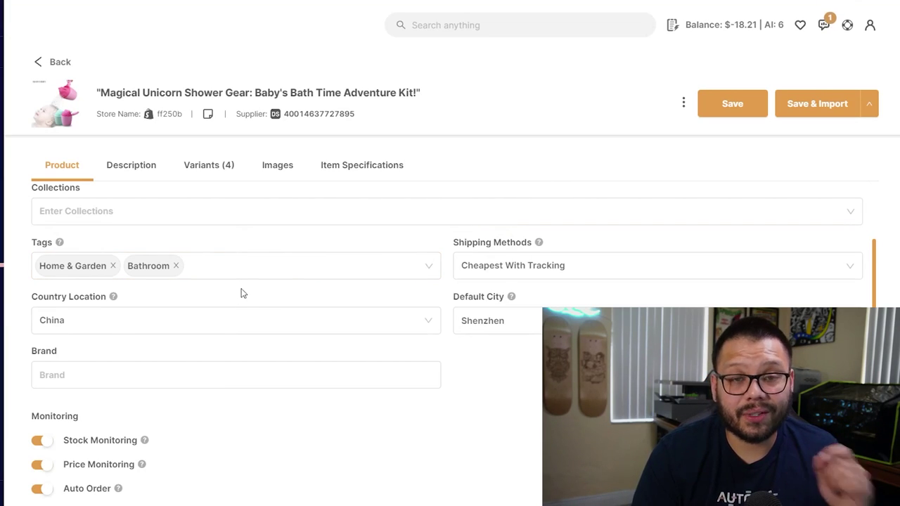
click(508, 267)
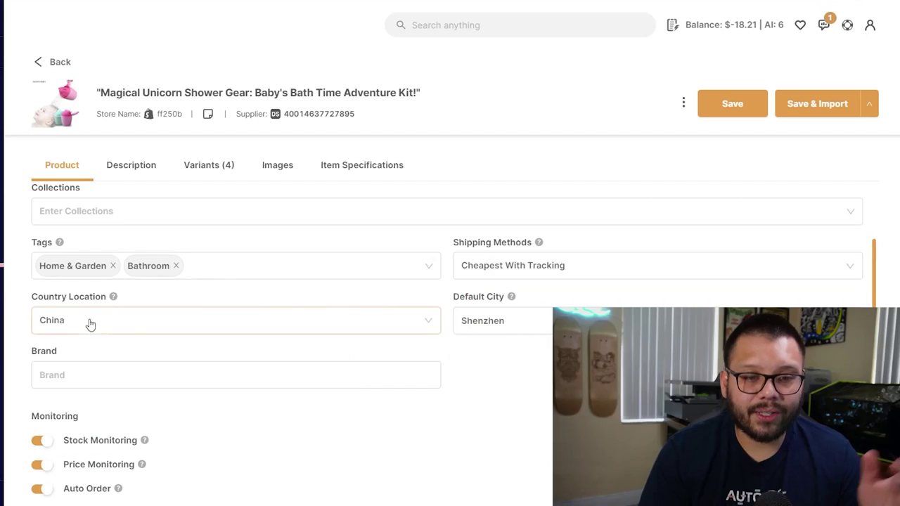
click(500, 318)
click(118, 172)
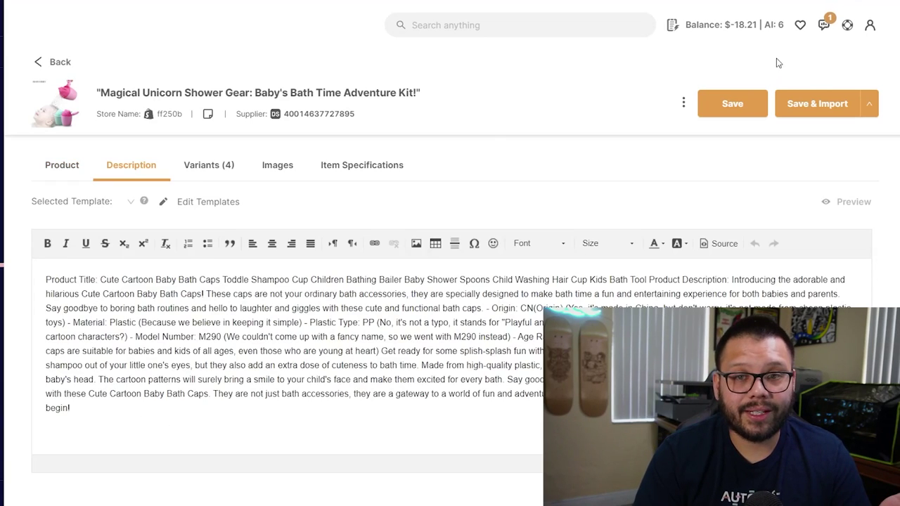
Step: Select all four color variants of the product and open them for bulk editing
click(215, 173)
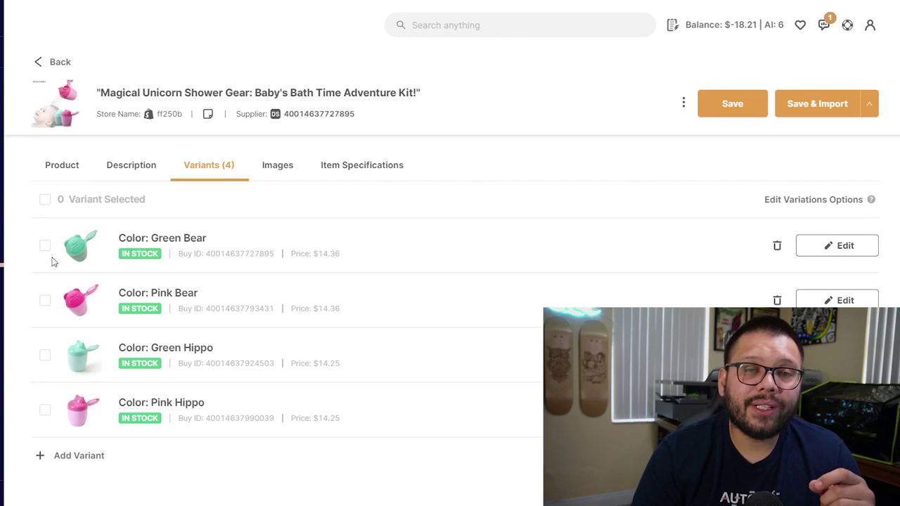
click(44, 200)
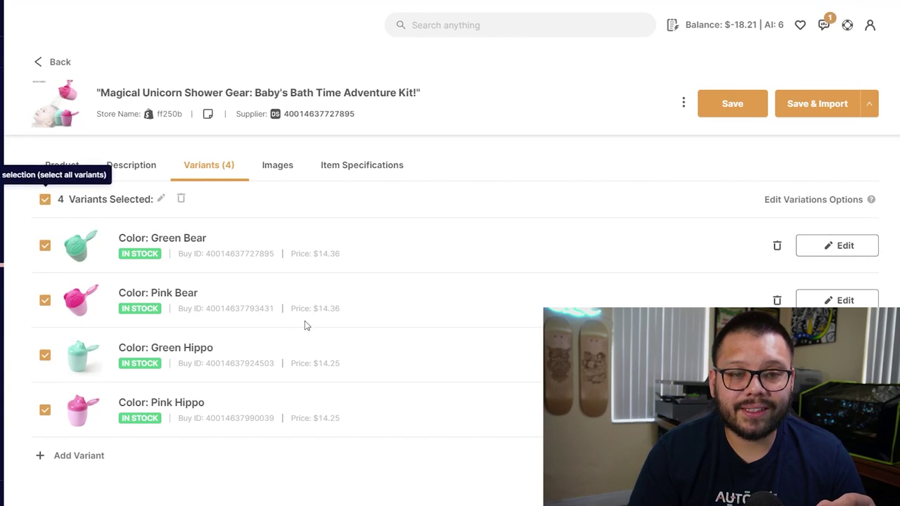
click(161, 200)
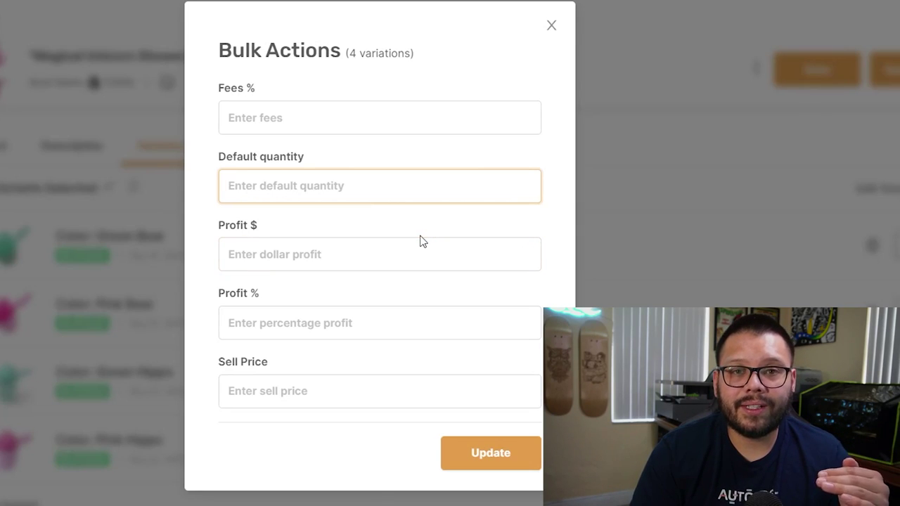
click(270, 255)
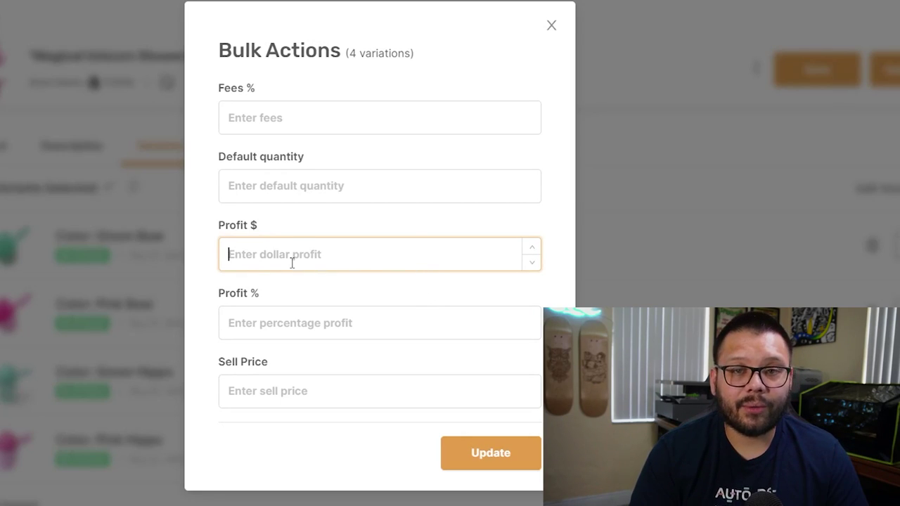
text(25)
key(BackSpace)
key(BackSpace)
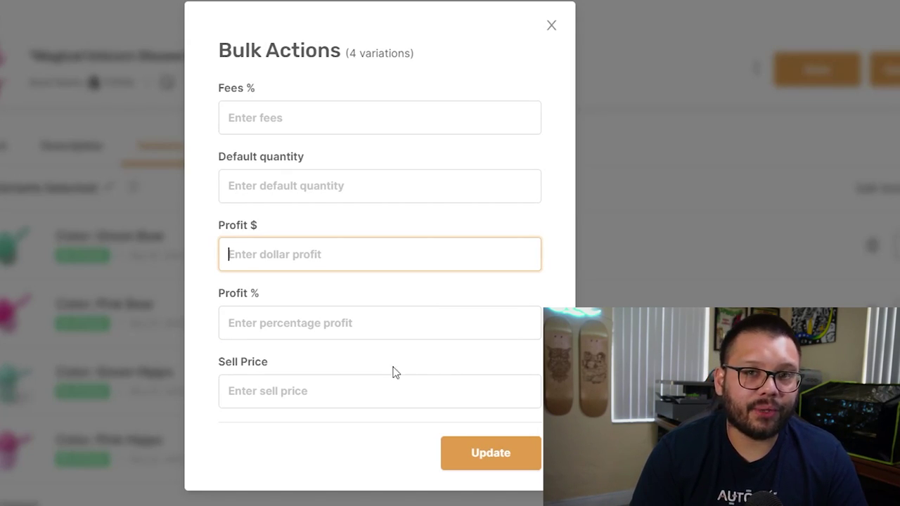
Step: Set the profit percentage to 130 for the selected variants and apply the bulk update
click(264, 327)
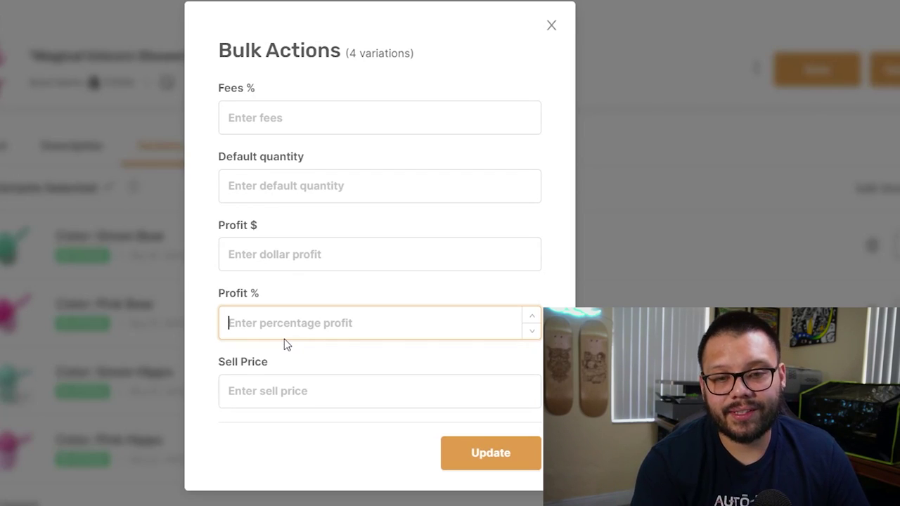
text(130)
key(Tab)
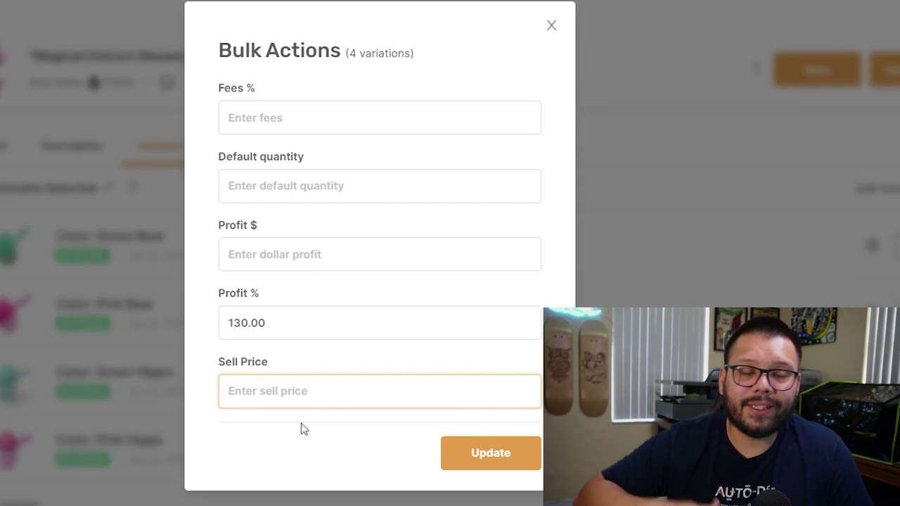
click(505, 466)
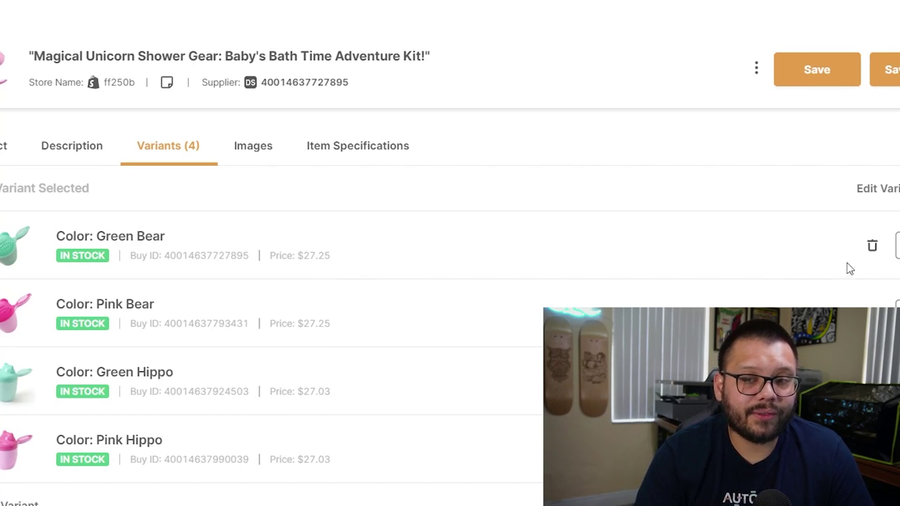
Step: Try a profit percentage of 120 on the Green Bear variant and leave its editor without saving
click(827, 253)
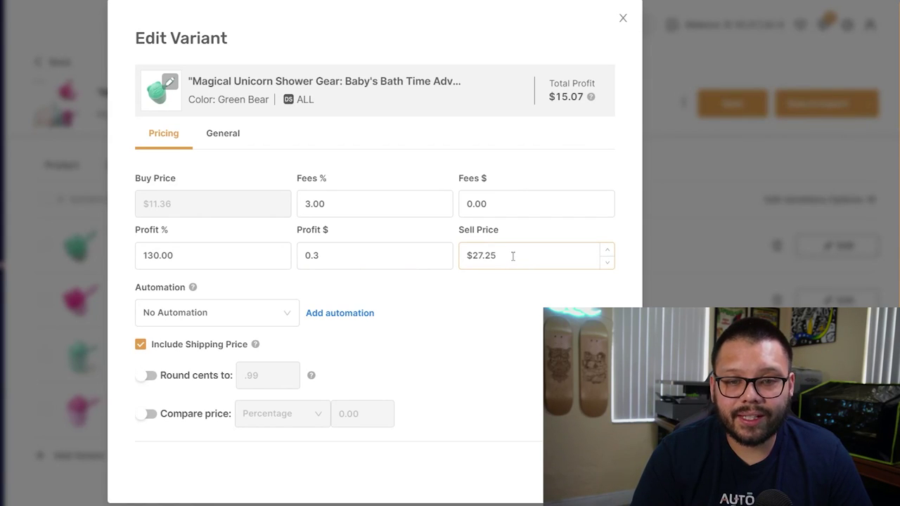
click(162, 256)
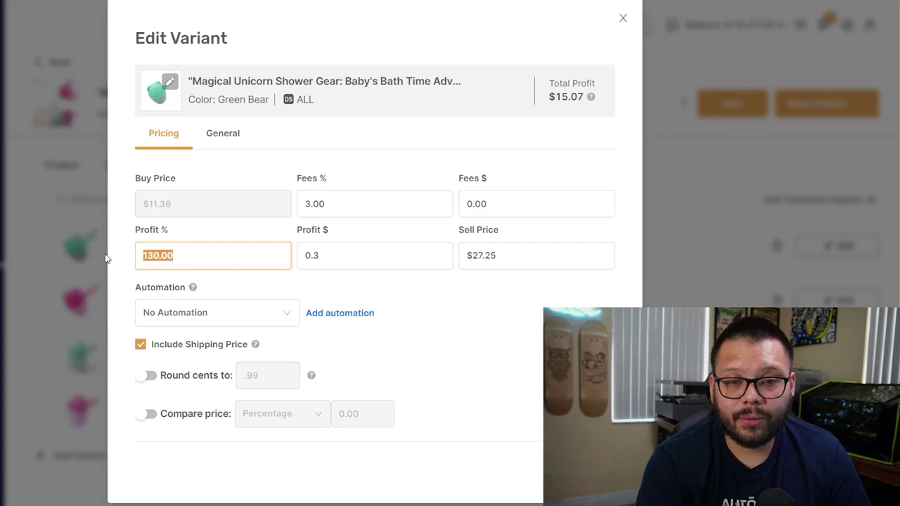
text(120)
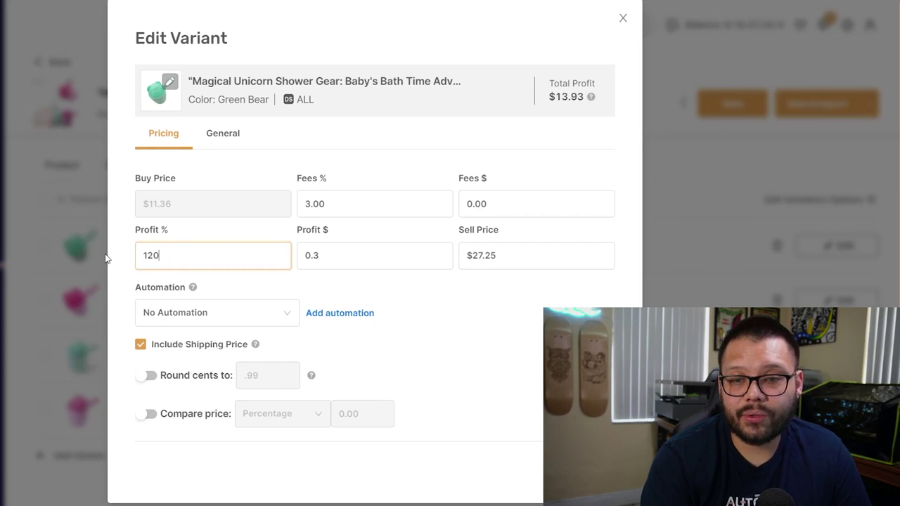
click(480, 260)
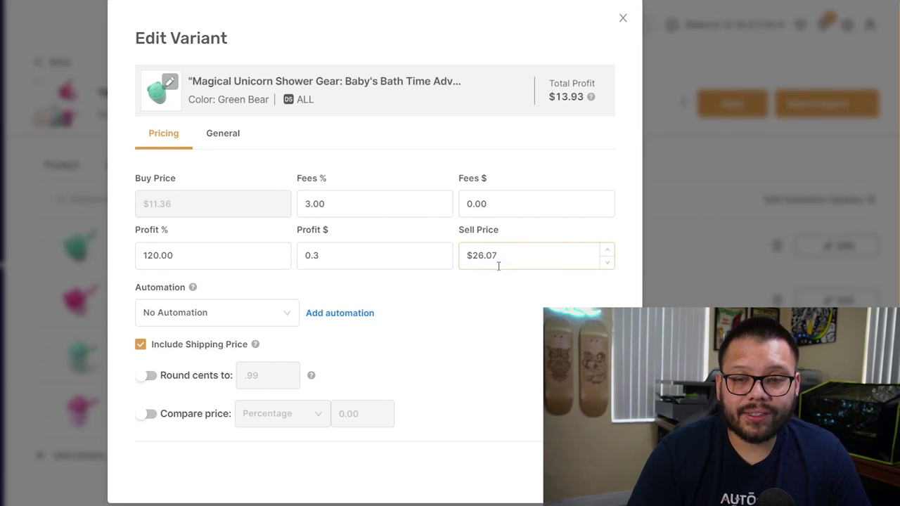
drag(556, 97, 578, 102)
click(521, 339)
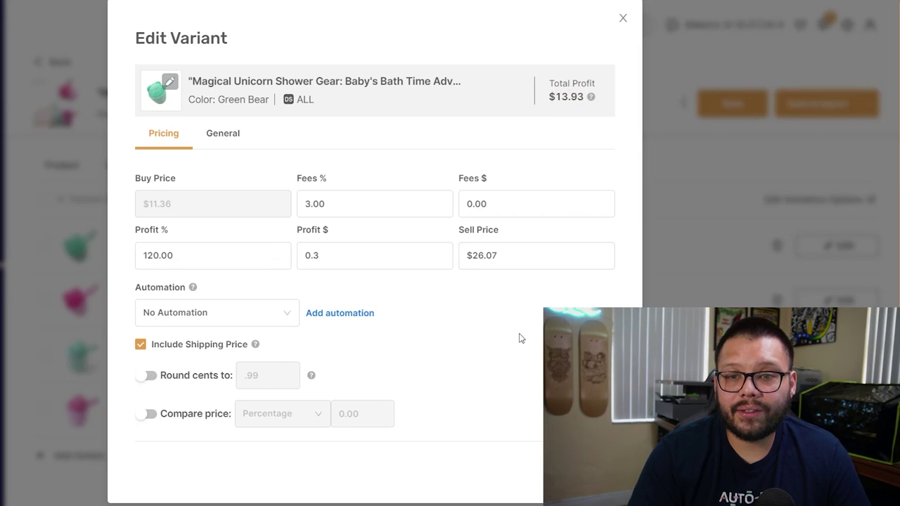
key(Escape)
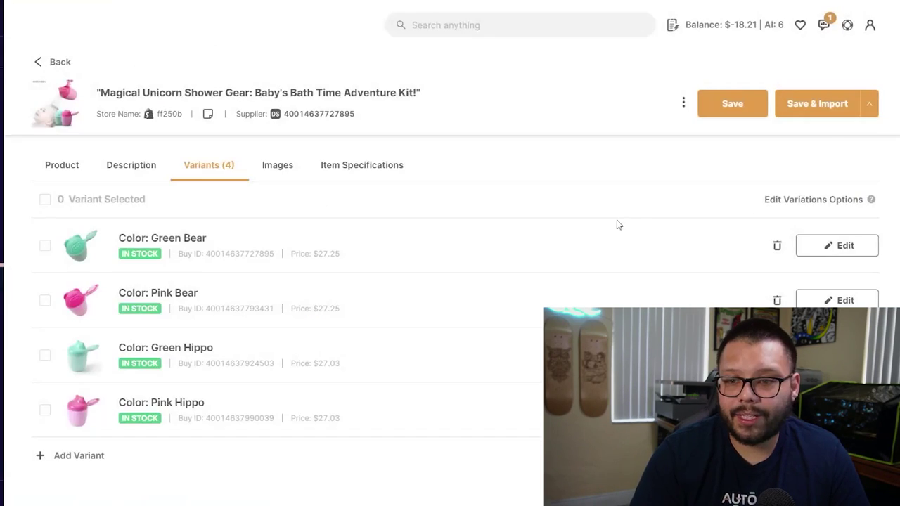
Step: Check the draft's images and product details, and save and import the listing to the Shopify store
click(277, 164)
mouse_move(268, 282)
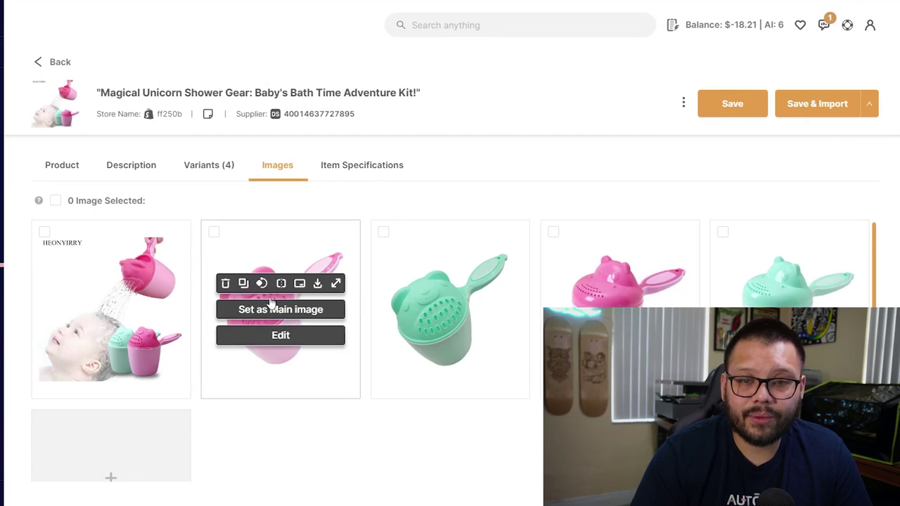
click(361, 169)
click(280, 166)
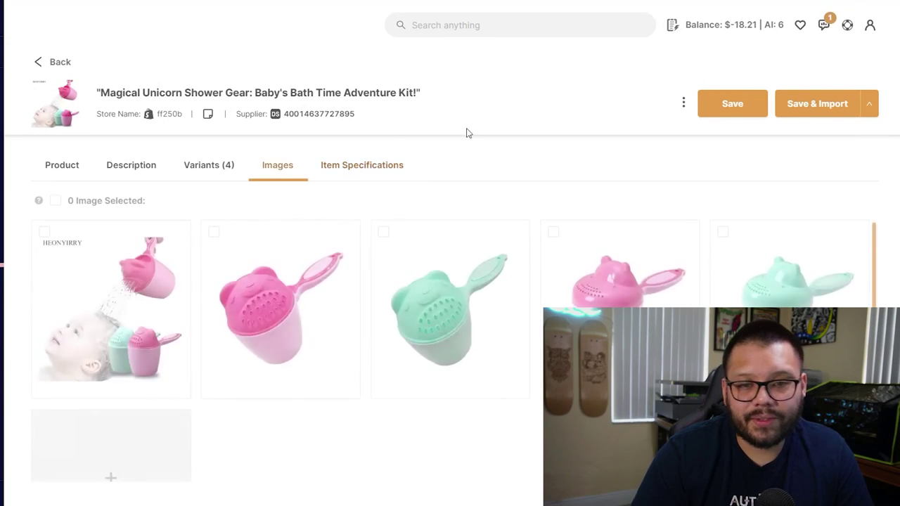
click(62, 172)
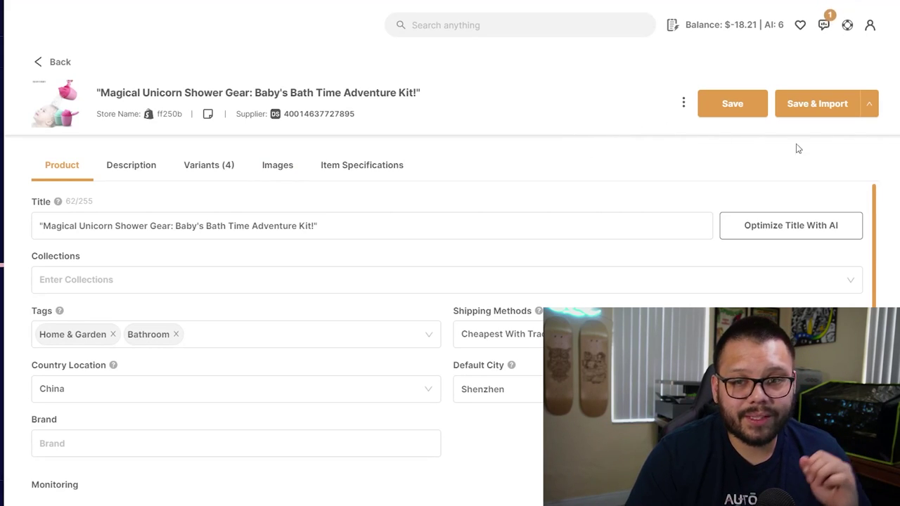
click(816, 104)
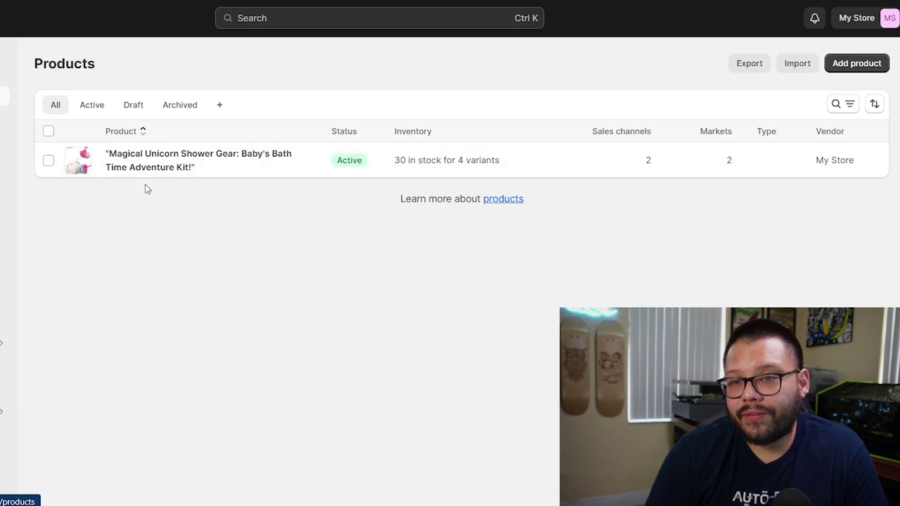
Step: Open the imported unicorn shower gear product in Shopify and preview its storefront page, including the images and description
click(130, 171)
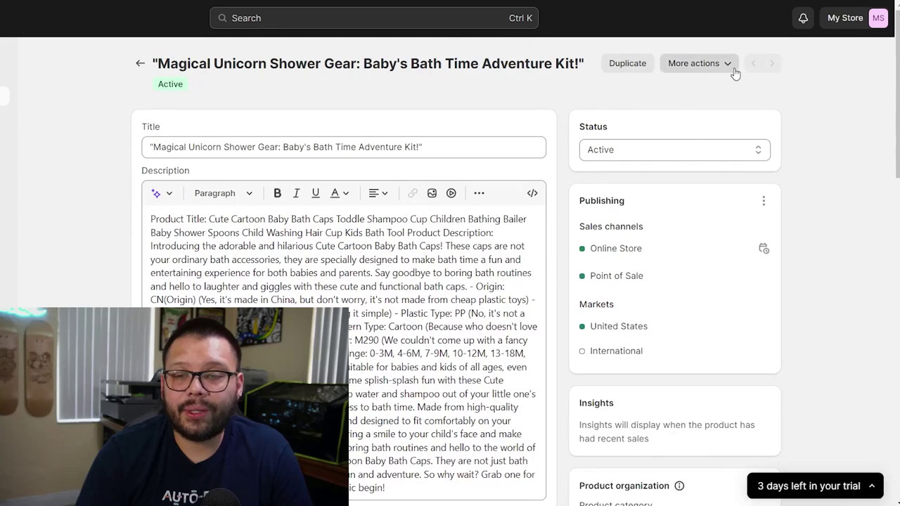
click(730, 65)
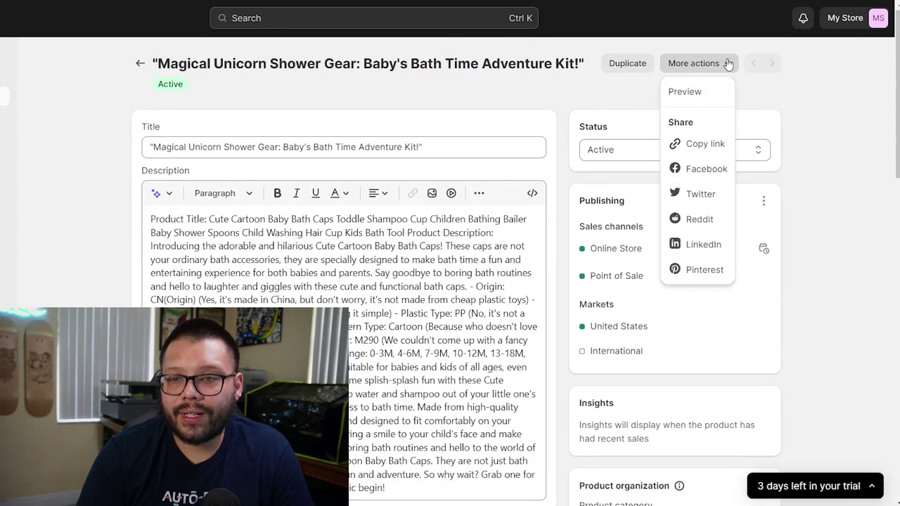
click(680, 94)
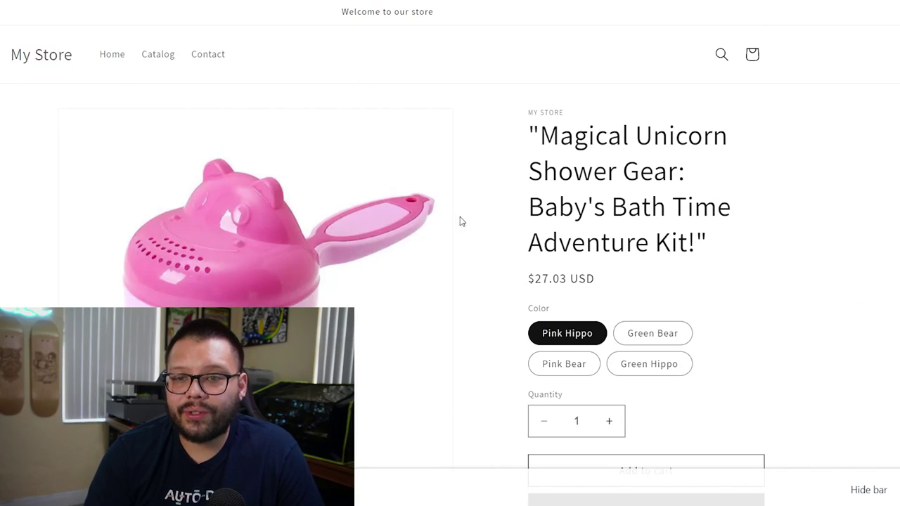
scroll(595, 275, down, 3)
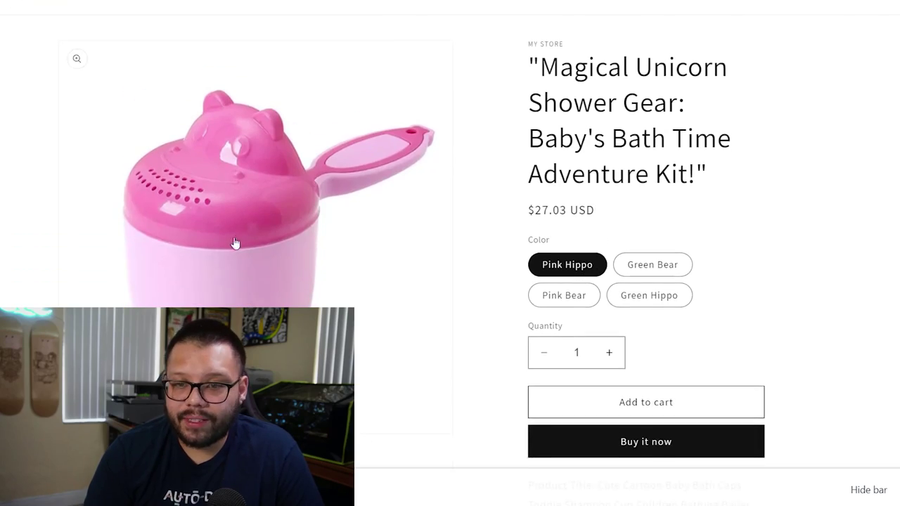
scroll(655, 291, down, 15)
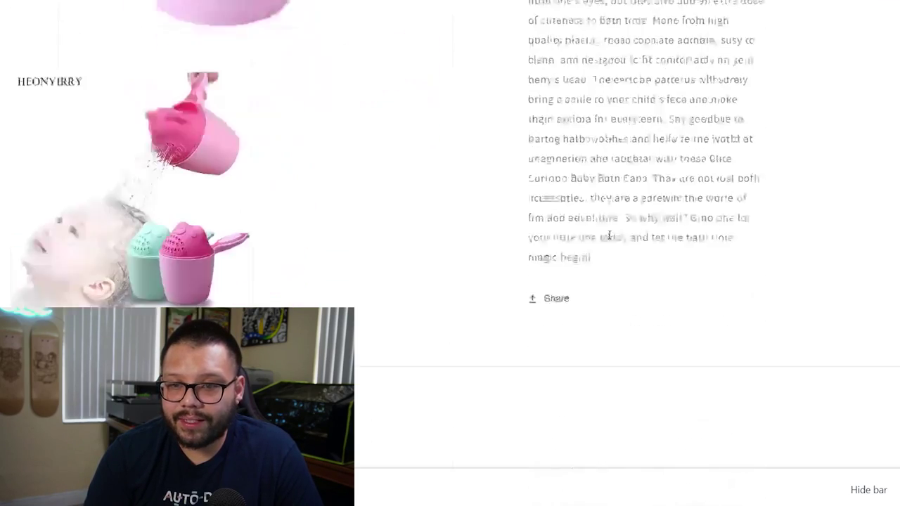
scroll(580, 259, up, 15)
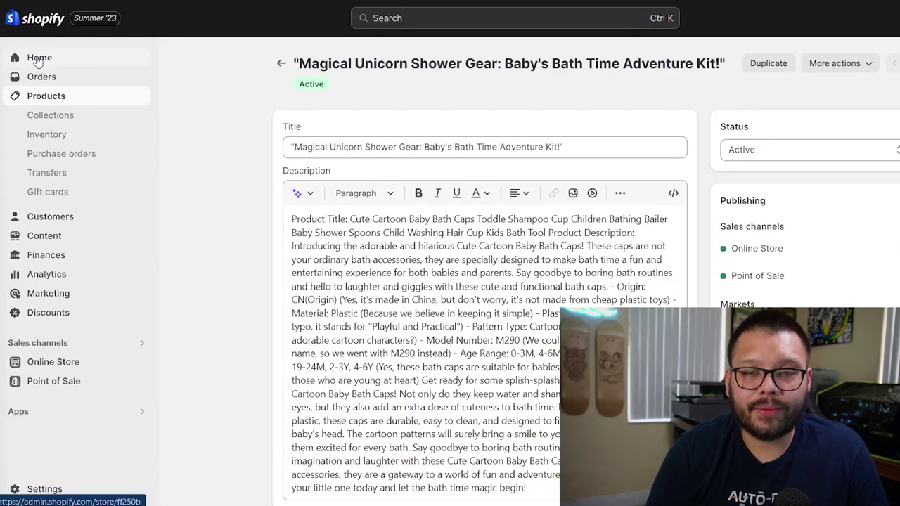
Step: Add the free Refresh theme to the online store's theme library
click(48, 367)
scroll(542, 350, down, 1)
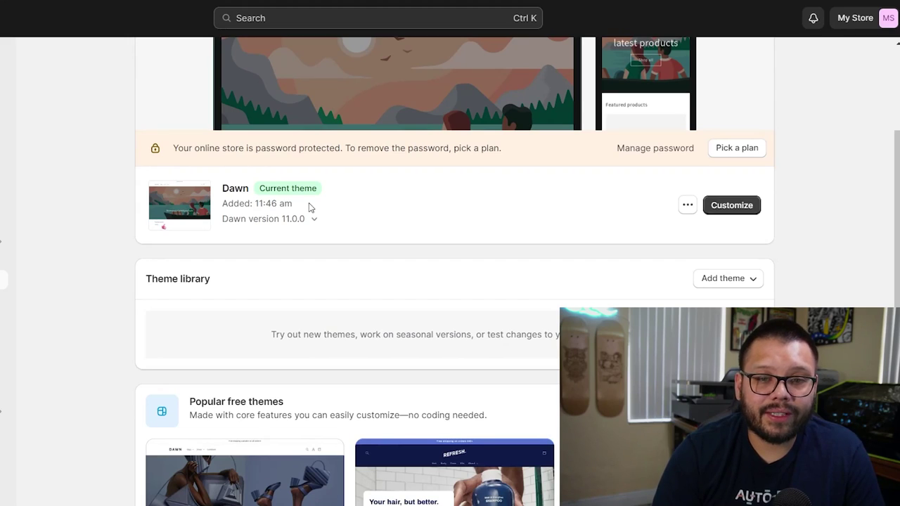
scroll(405, 286, down, 5)
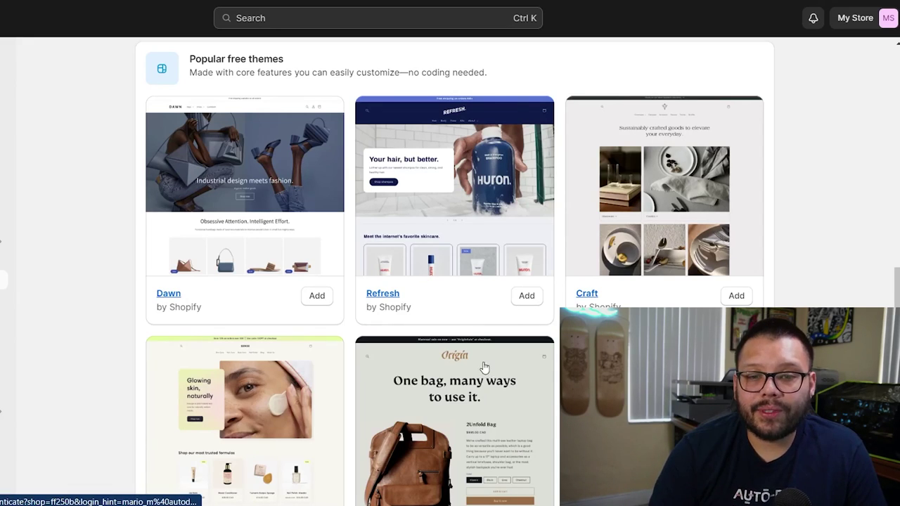
click(527, 296)
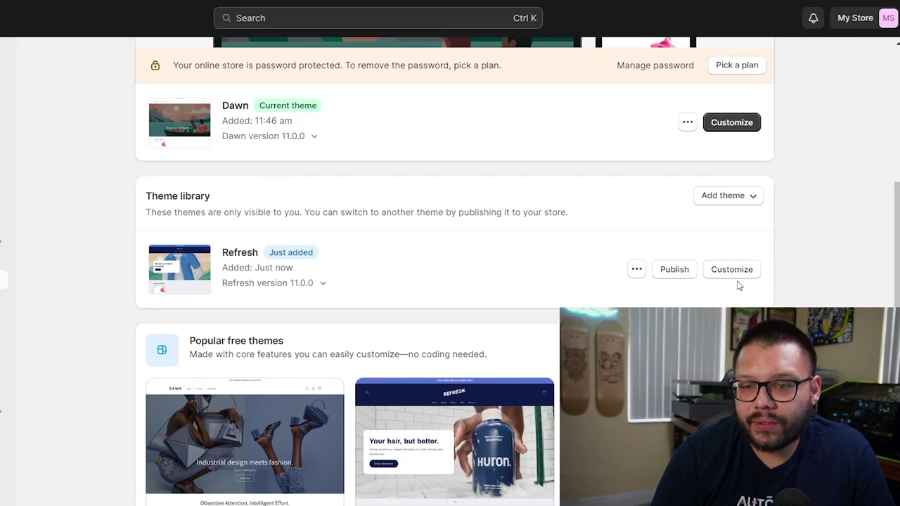
Step: Open the Refresh theme for customizing, check the home page's featured products, and switch to the Default product template
click(735, 273)
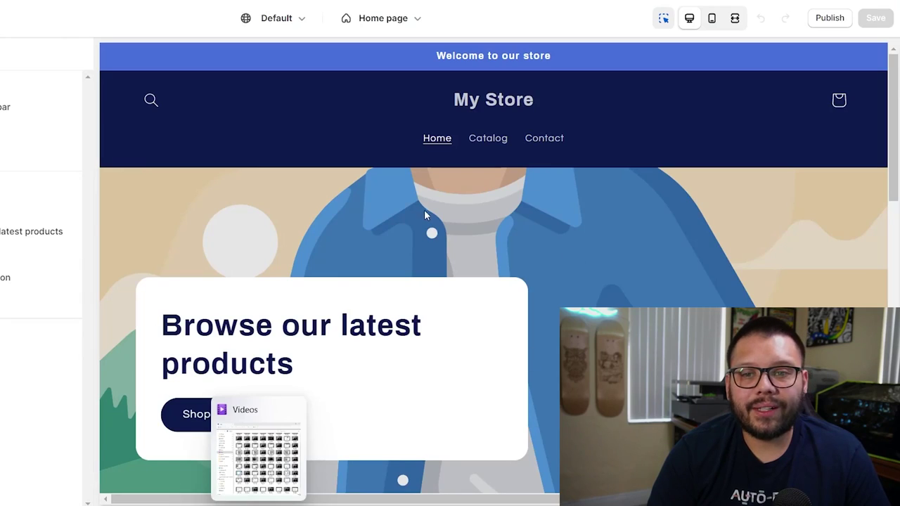
scroll(763, 304, down, 1)
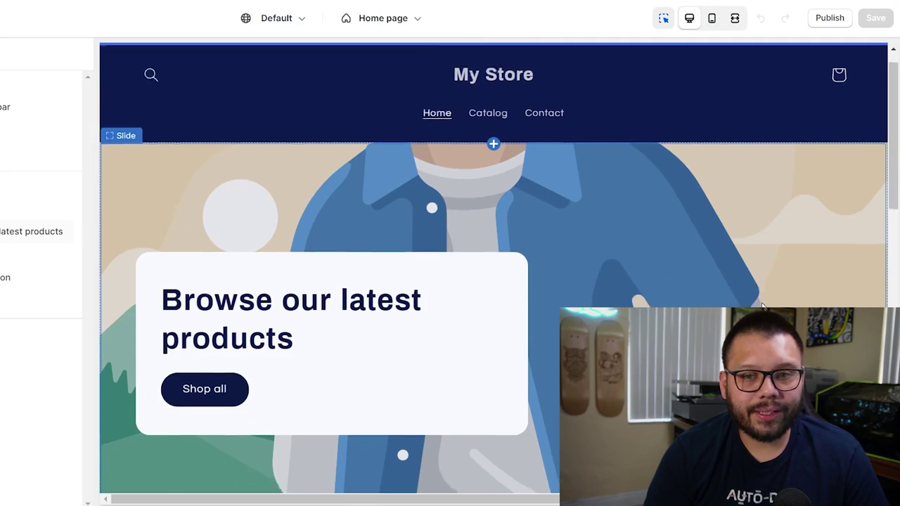
scroll(492, 400, down, 8)
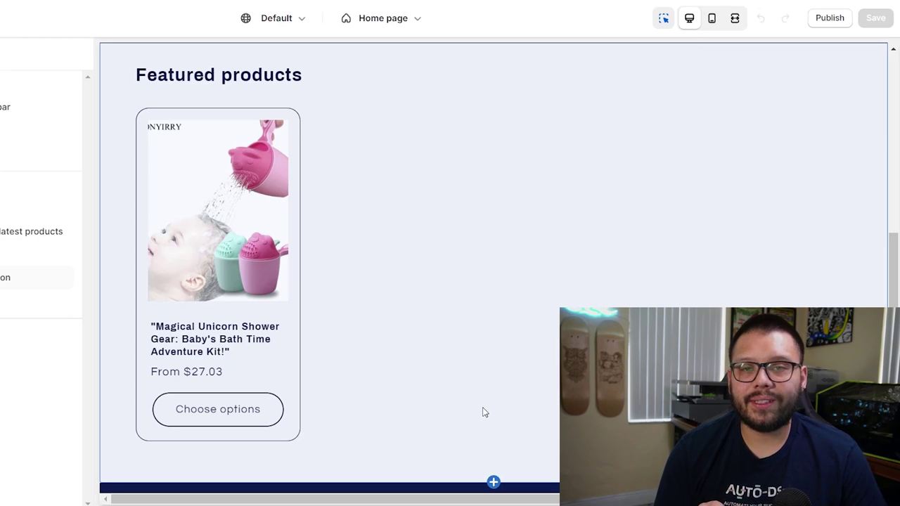
click(418, 21)
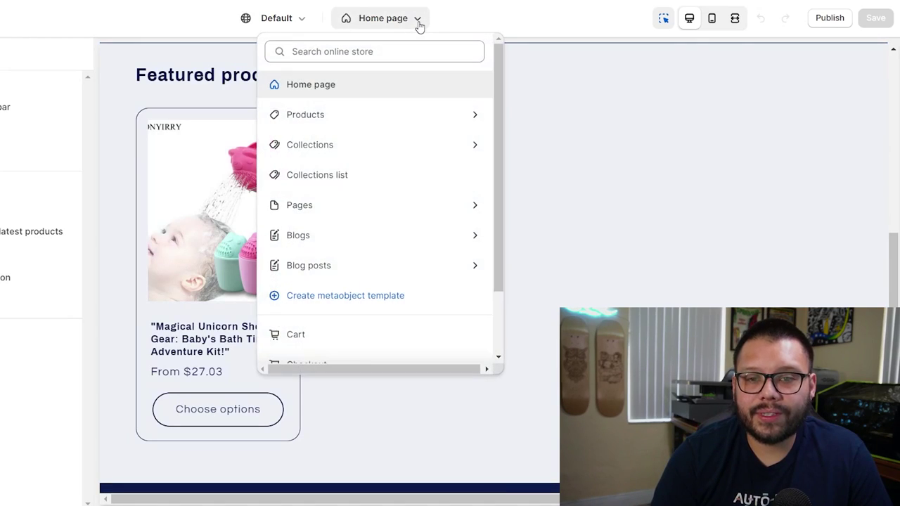
click(330, 123)
click(340, 124)
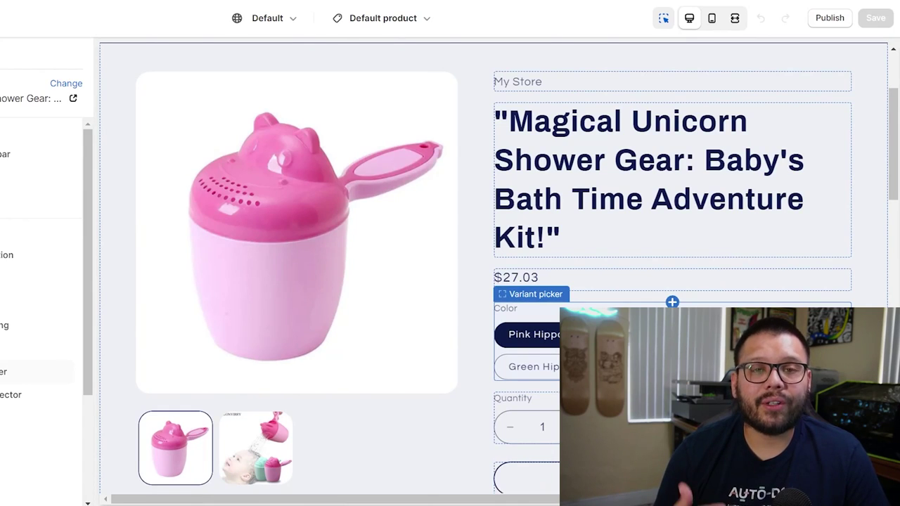
Step: Examine the product page in the Refresh theme, from the header and variant options to the description and email signup footer
scroll(450, 211, up, 2)
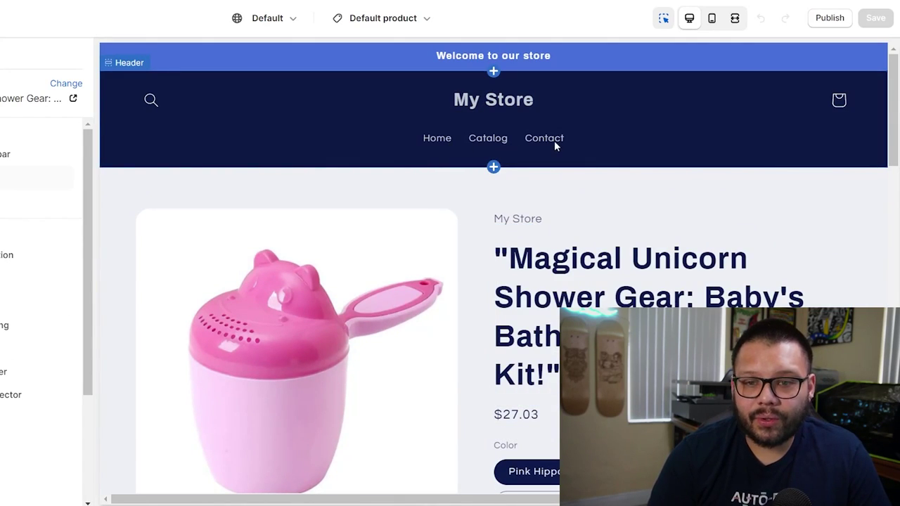
scroll(571, 144, down, 3)
scroll(571, 144, up, 3)
scroll(435, 153, down, 2)
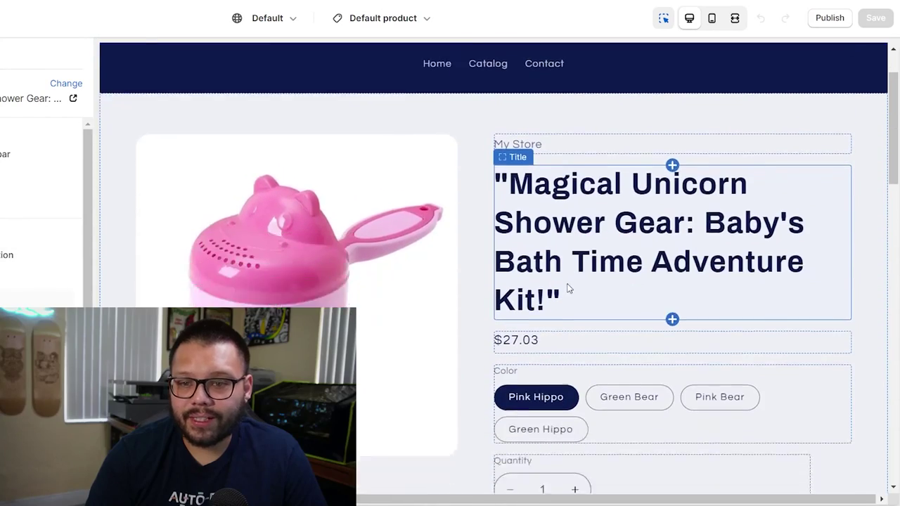
scroll(435, 152, down, 15)
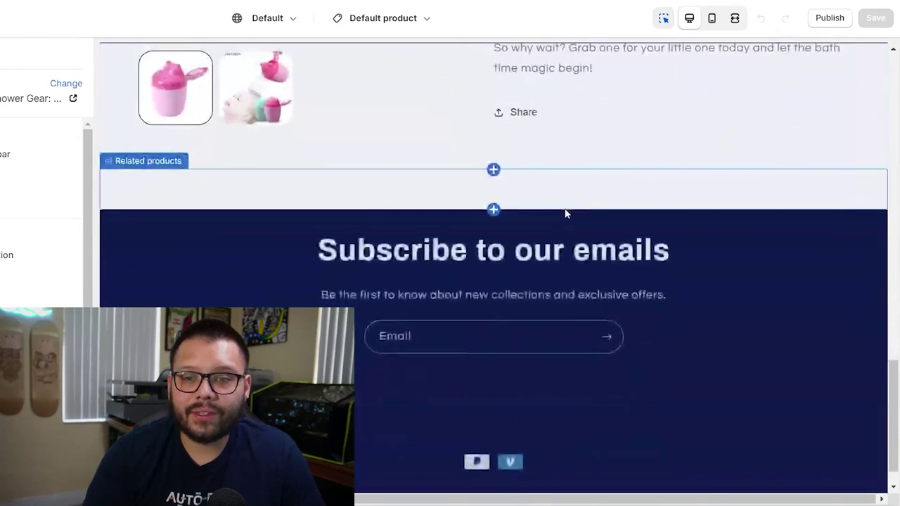
scroll(593, 209, up, 15)
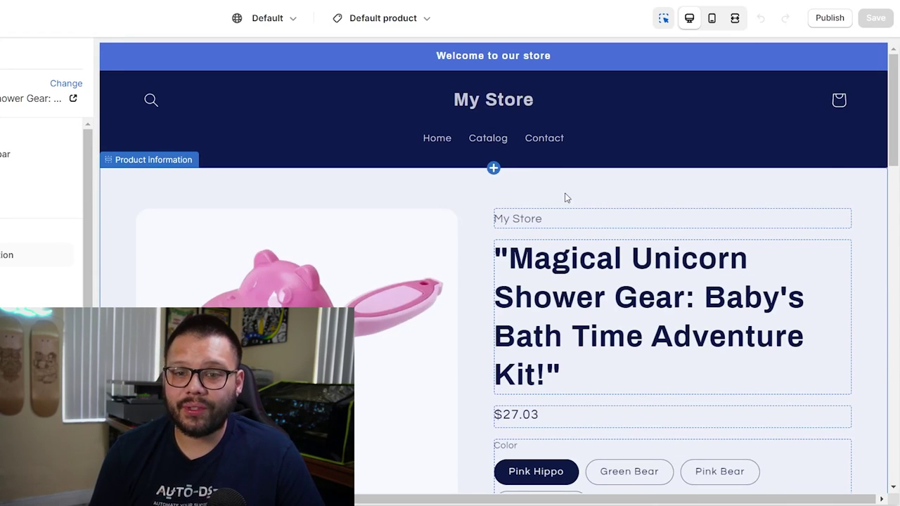
scroll(567, 197, down, 10)
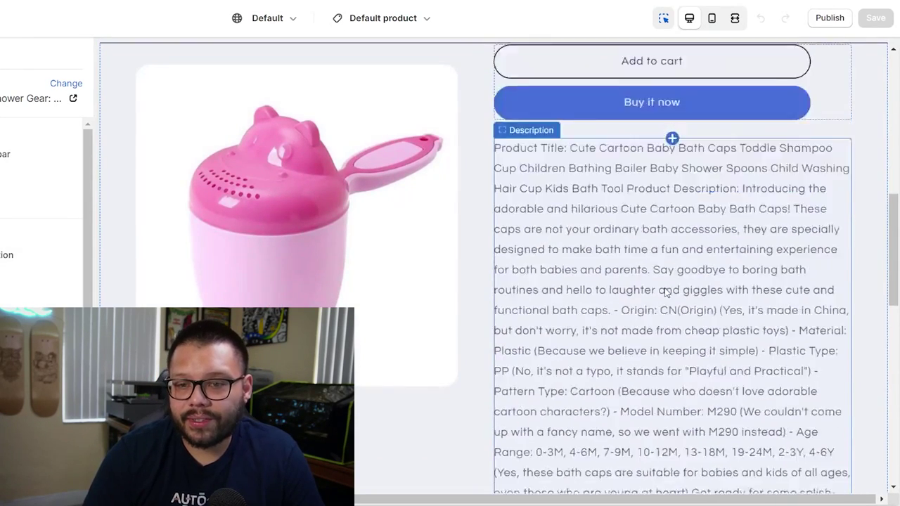
scroll(679, 299, down, 3)
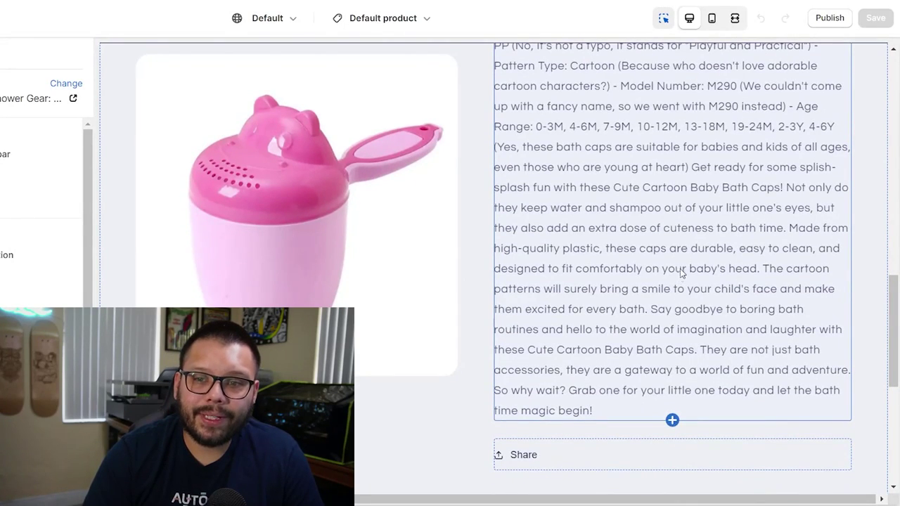
scroll(680, 274, up, 7)
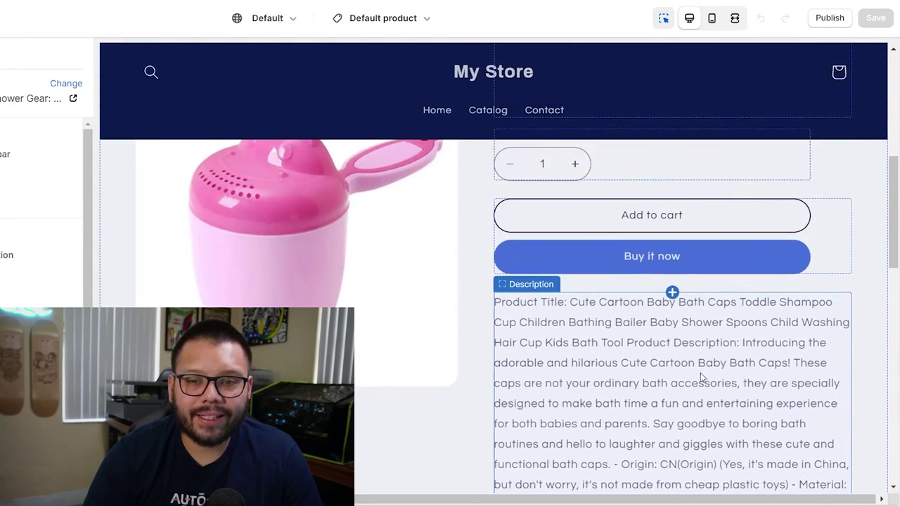
scroll(668, 416, up, 5)
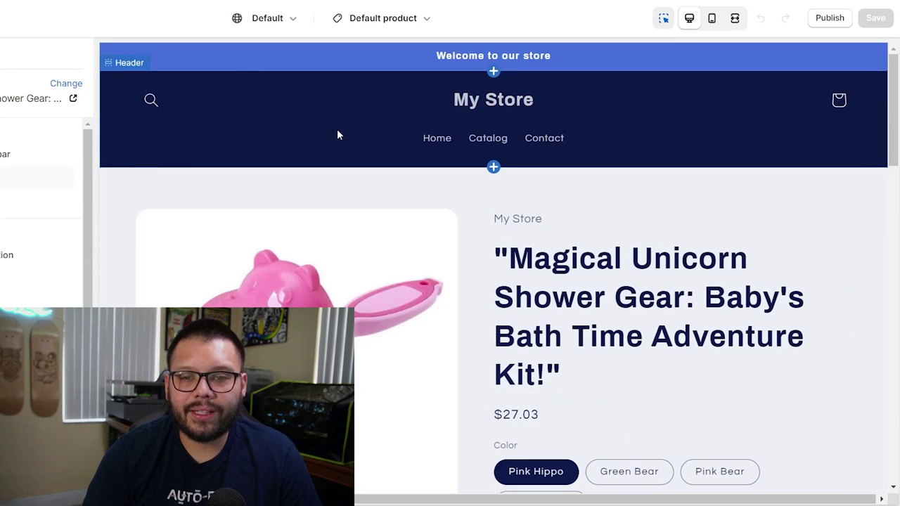
Step: View the Product information section's settings and open the Header section's settings
click(404, 314)
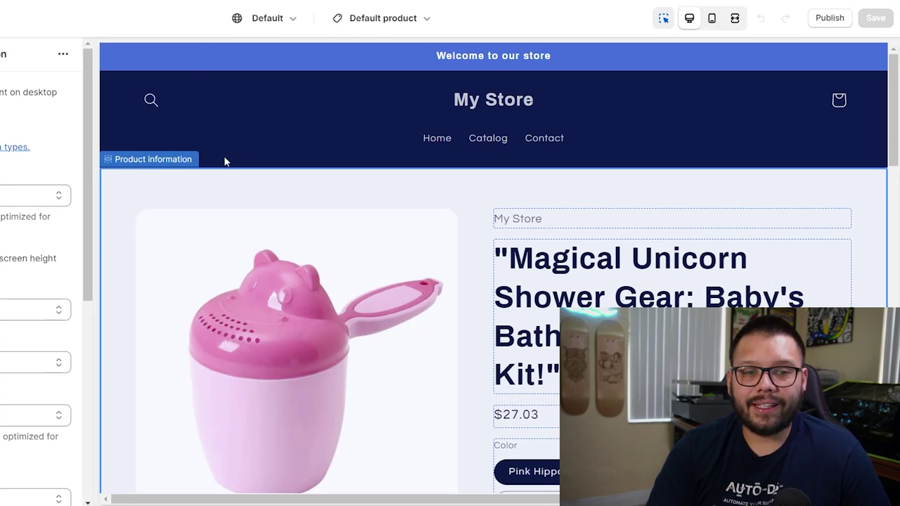
key(Escape)
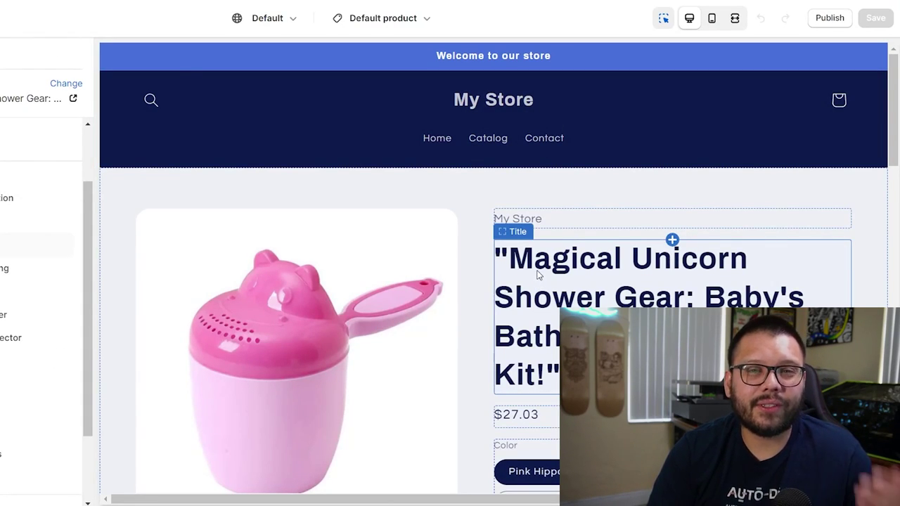
click(267, 125)
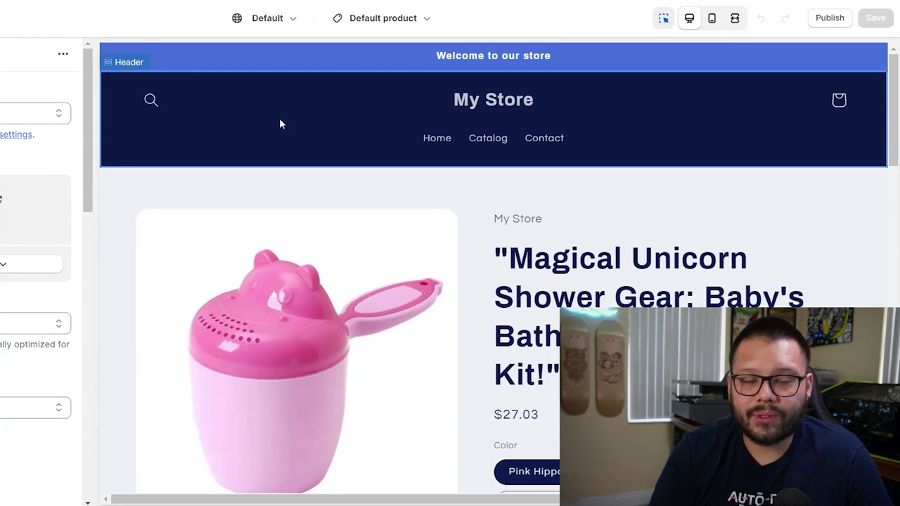
Step: Review the Header section's color options and set its color scheme to Scheme 2
scroll(65, 183, down, 5)
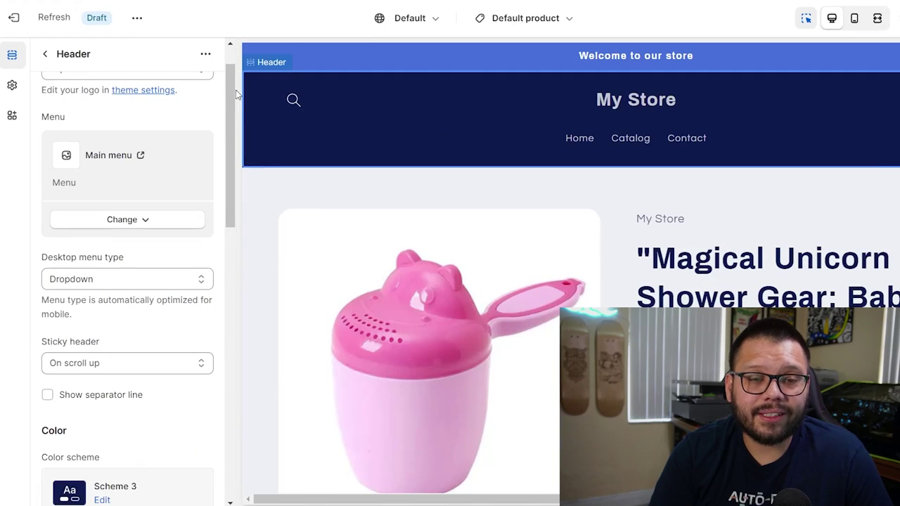
scroll(161, 257, down, 1)
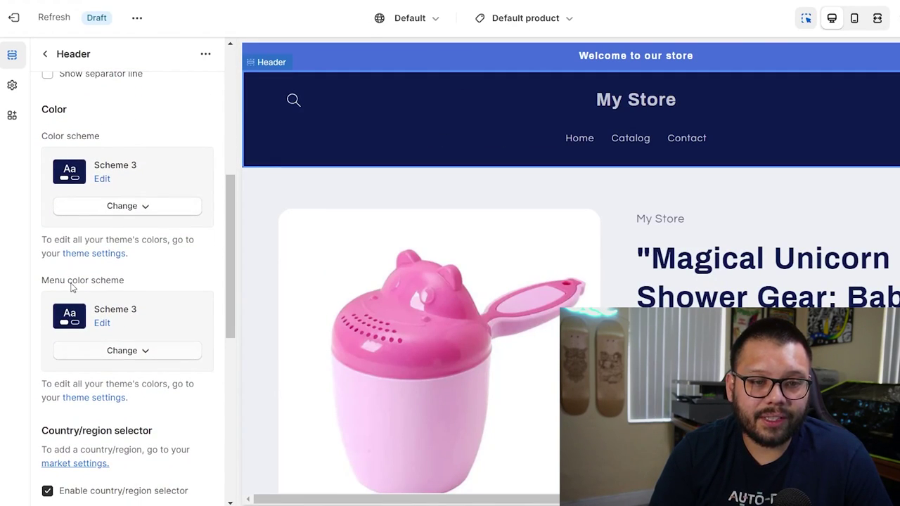
click(145, 207)
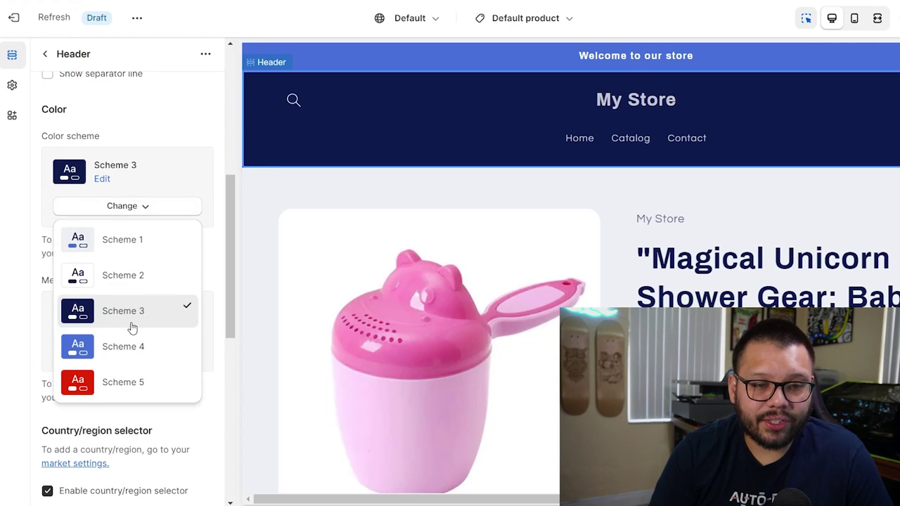
click(175, 128)
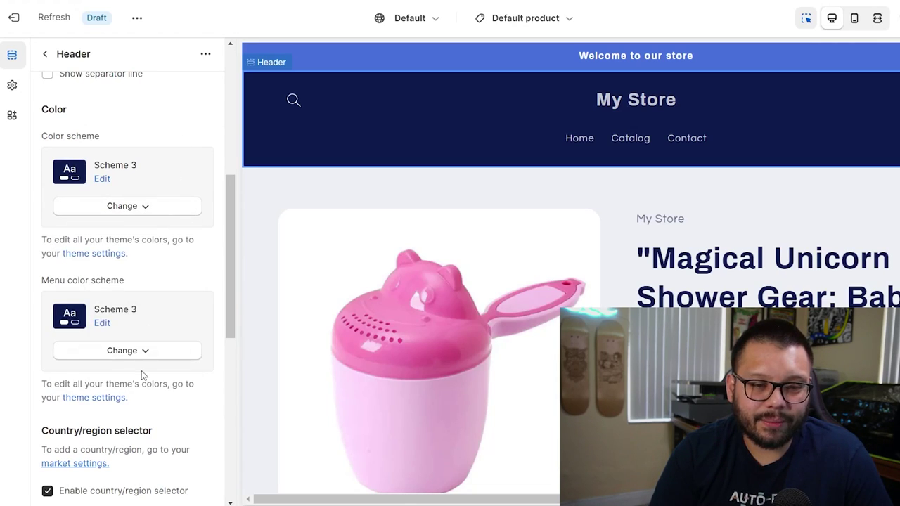
click(145, 352)
click(158, 134)
click(140, 206)
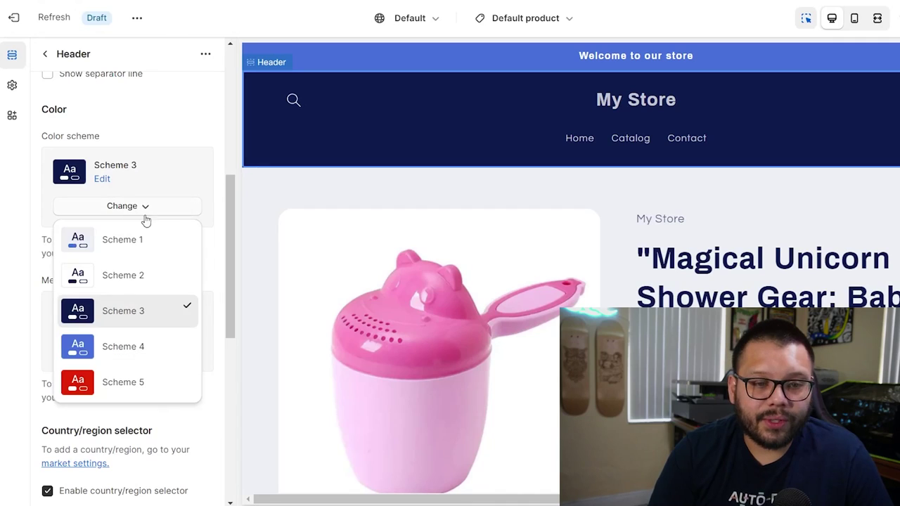
click(120, 282)
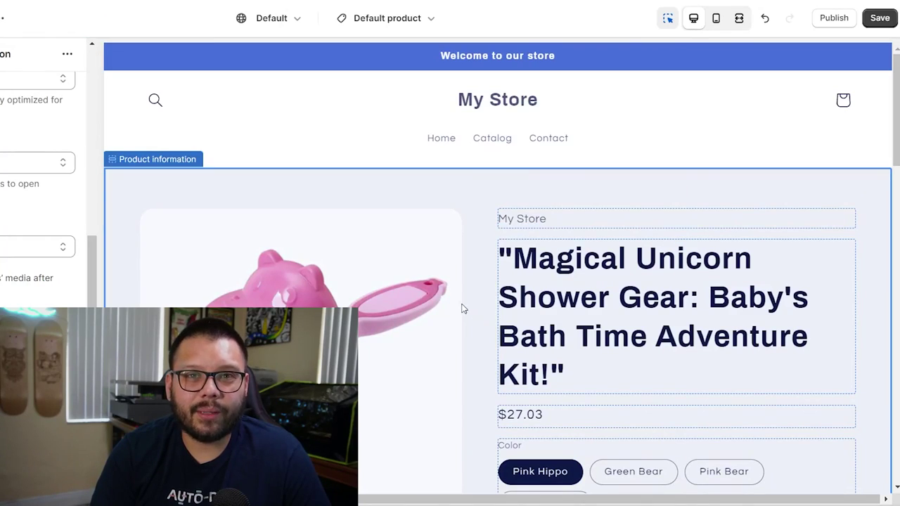
Step: Set the Email signup section's color scheme to Scheme 2
scroll(14, 275, up, 2)
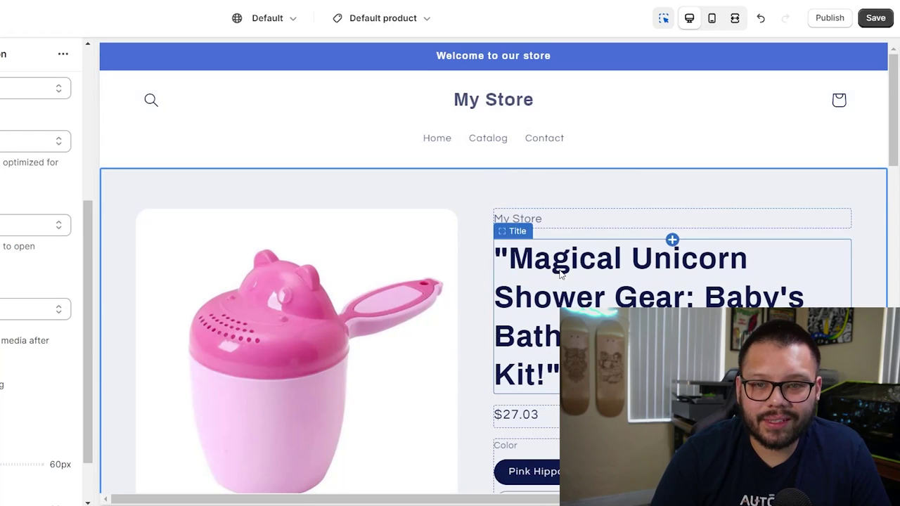
click(354, 63)
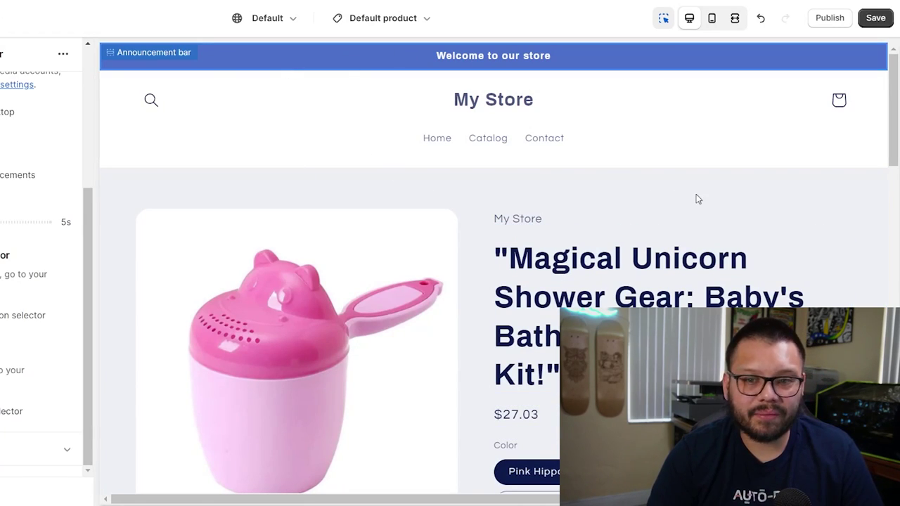
scroll(683, 198, down, 10)
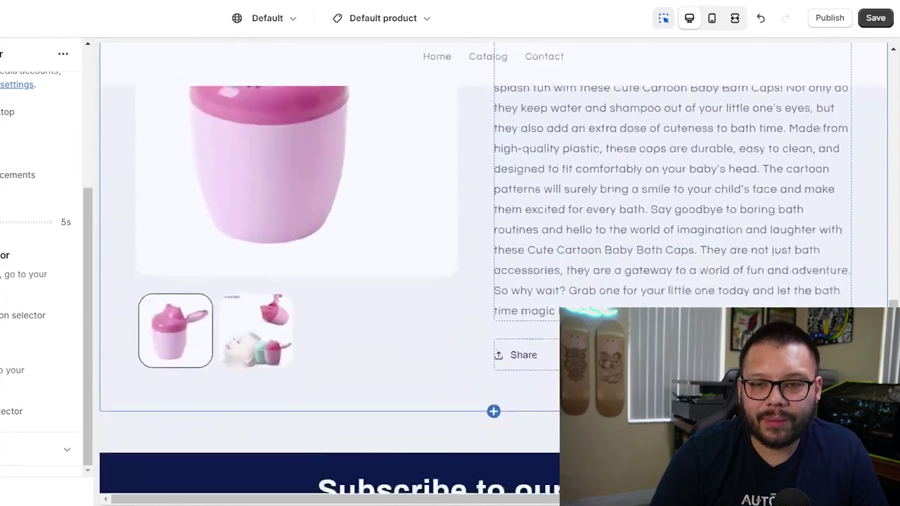
click(767, 268)
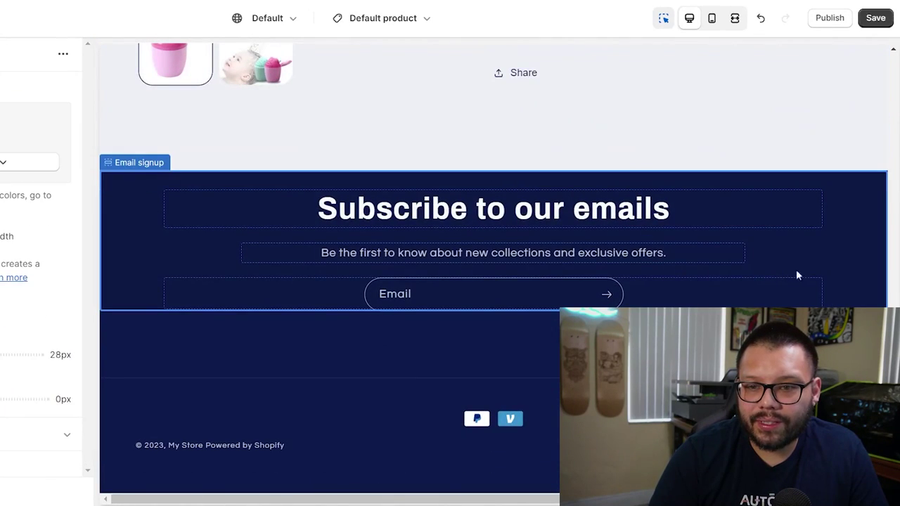
click(130, 161)
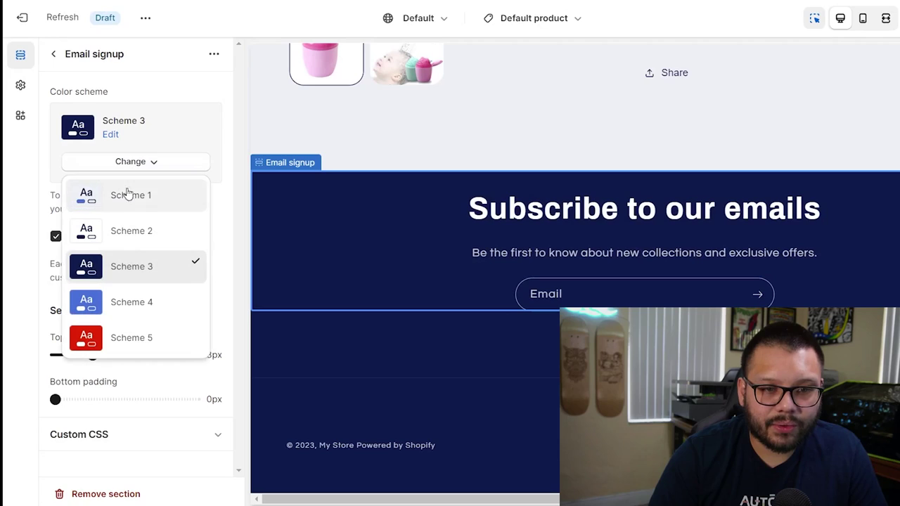
click(123, 232)
Step: Set the Footer section's color scheme to Scheme 2
click(424, 384)
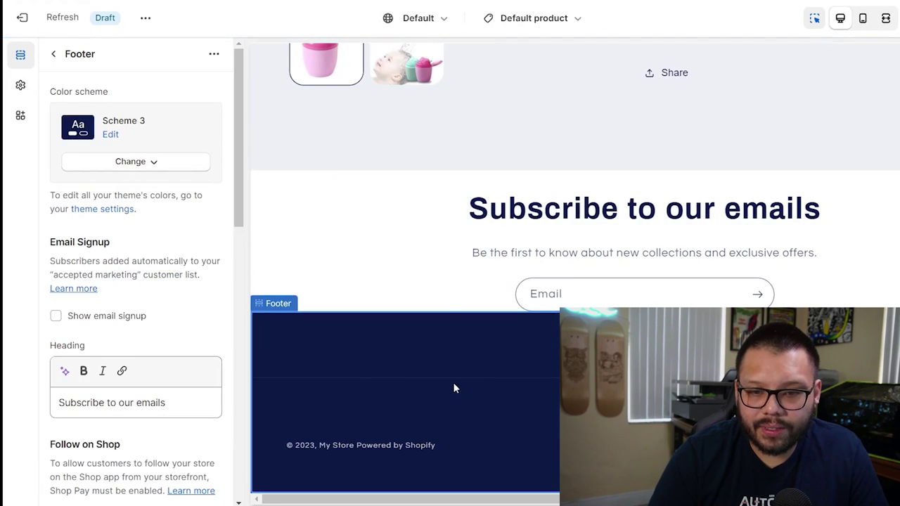
click(130, 162)
click(123, 232)
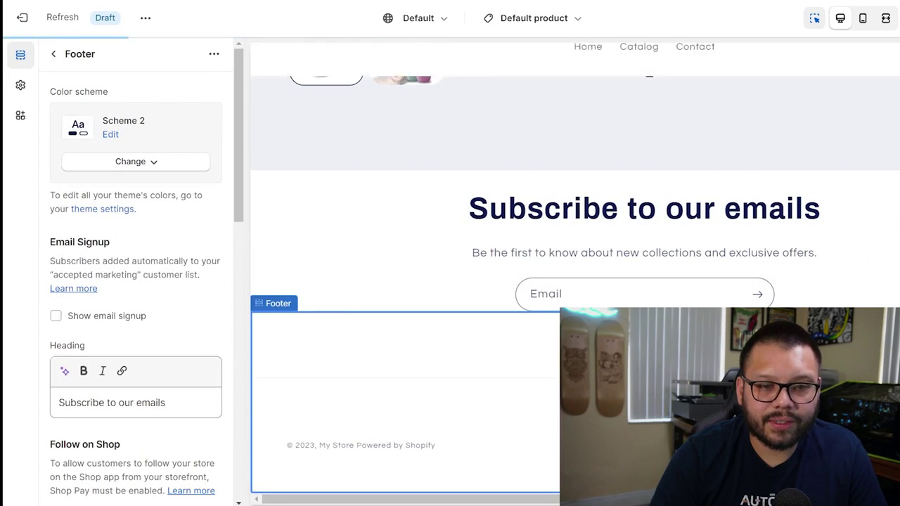
Step: Review the recolored product page from the header down to the footer
scroll(575, 267, up, 5)
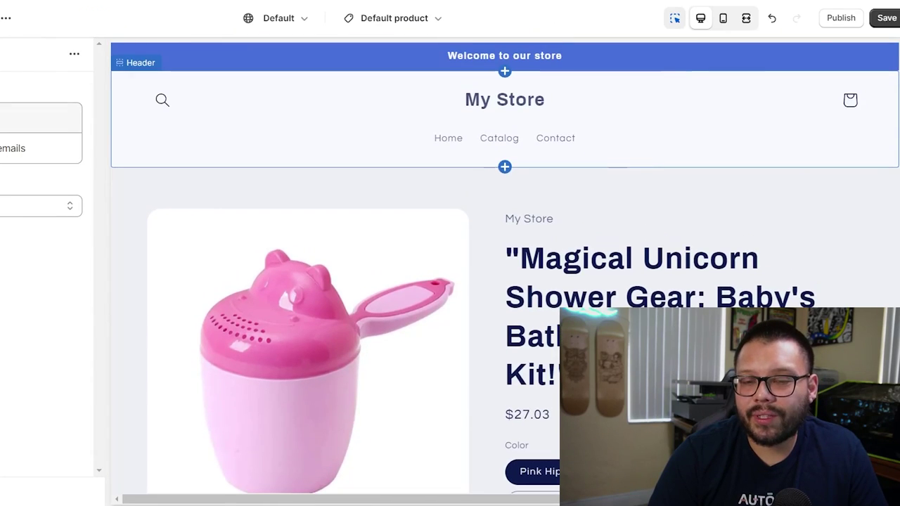
scroll(851, 141, down, 5)
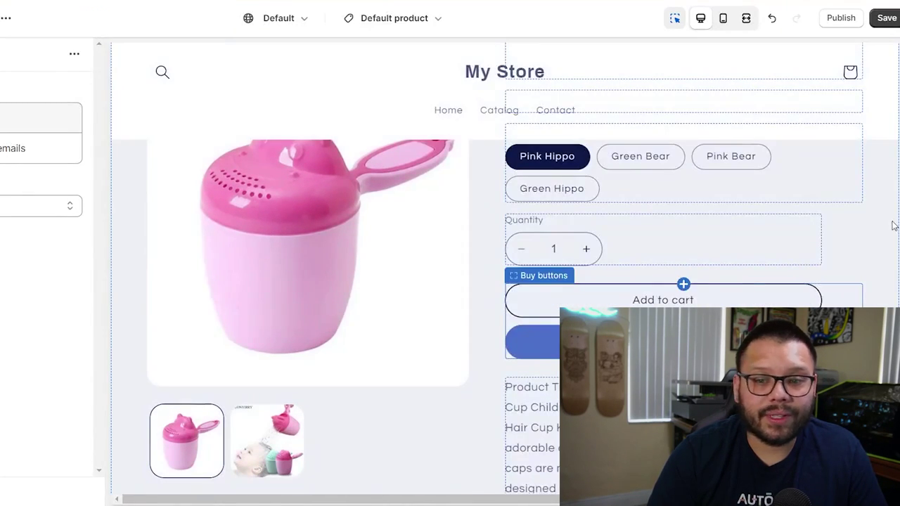
scroll(682, 281, down, 10)
scroll(682, 282, up, 6)
scroll(505, 282, up, 5)
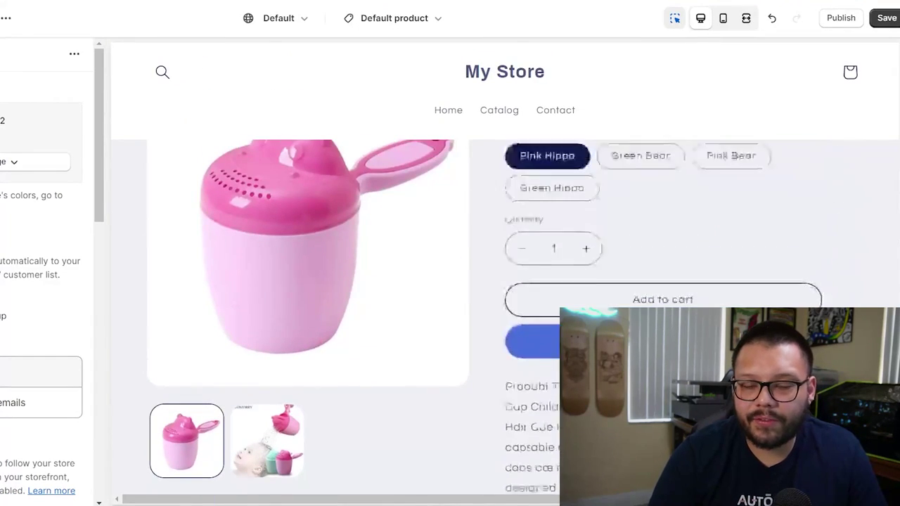
Step: Check the announcement bar and header sections of the product page and save the theme changes
click(757, 117)
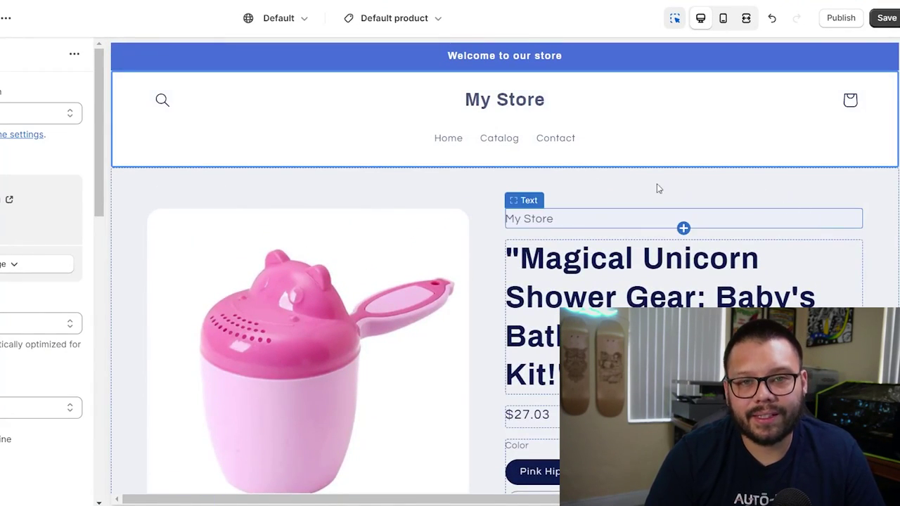
click(463, 62)
click(458, 96)
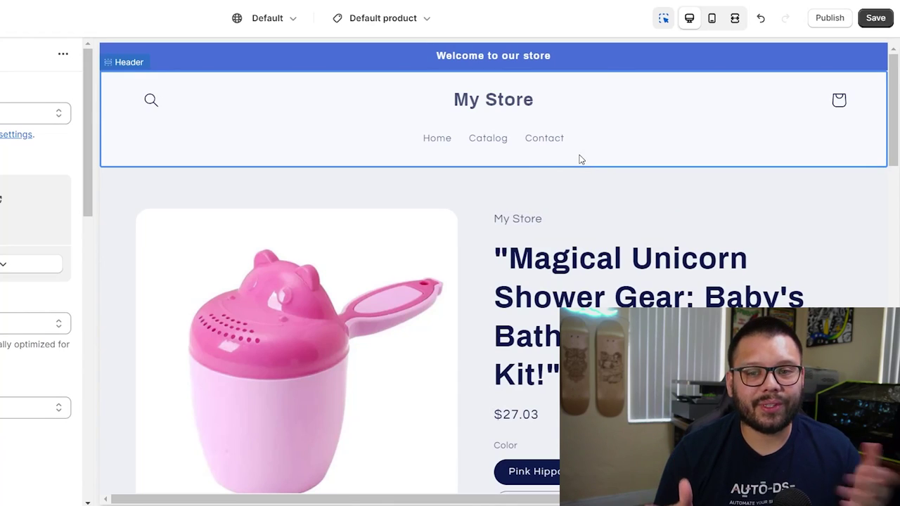
click(470, 104)
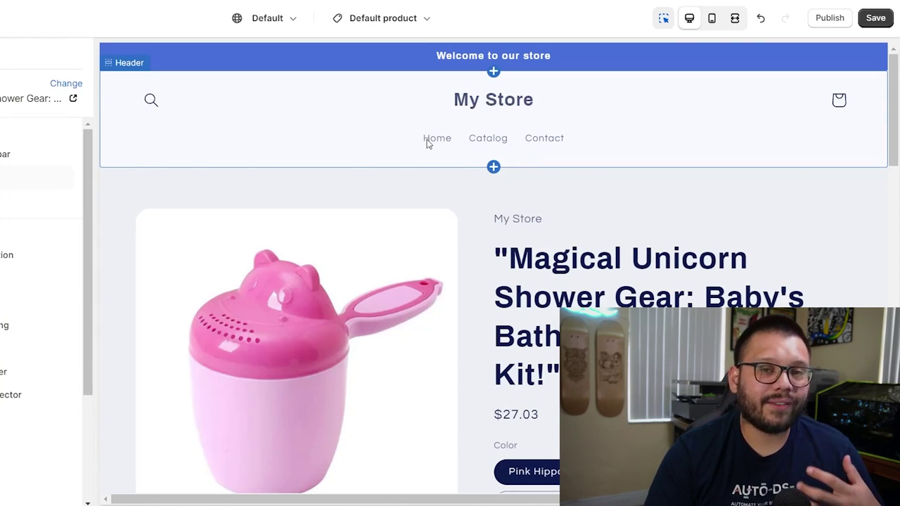
scroll(542, 211, down, 1)
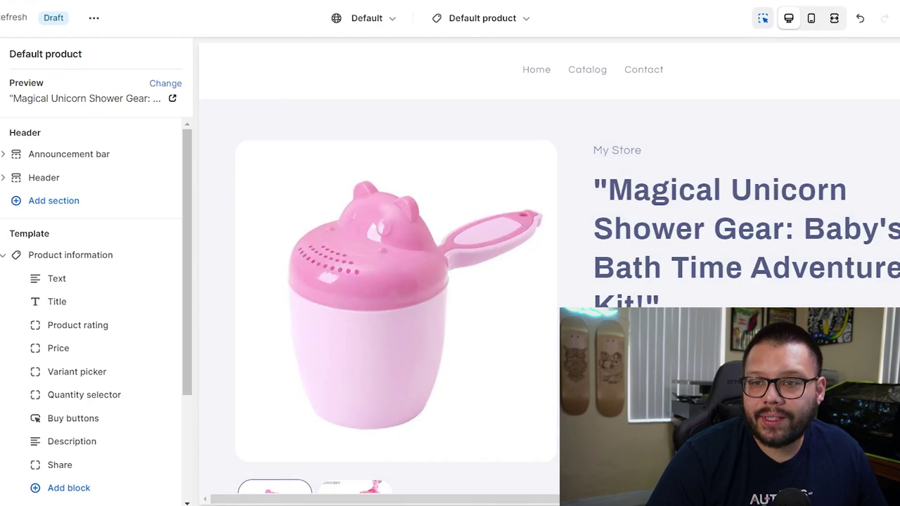
scroll(280, 408, up, 1)
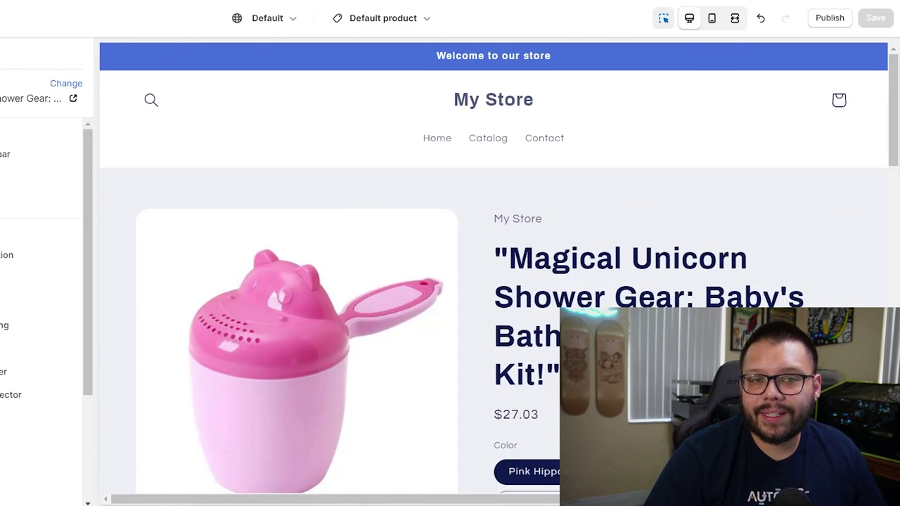
Step: Exit the theme editor, search the admin for "store name", and open the Store details settings
click(2, 18)
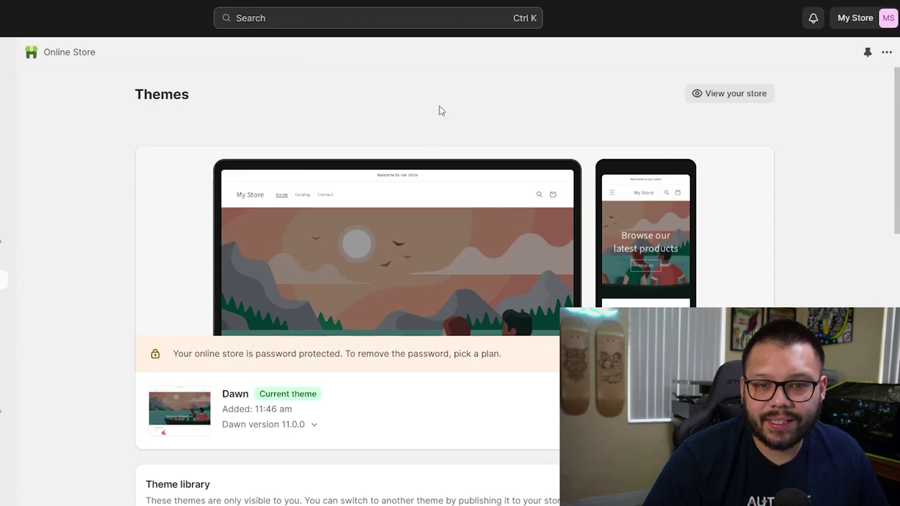
click(285, 17)
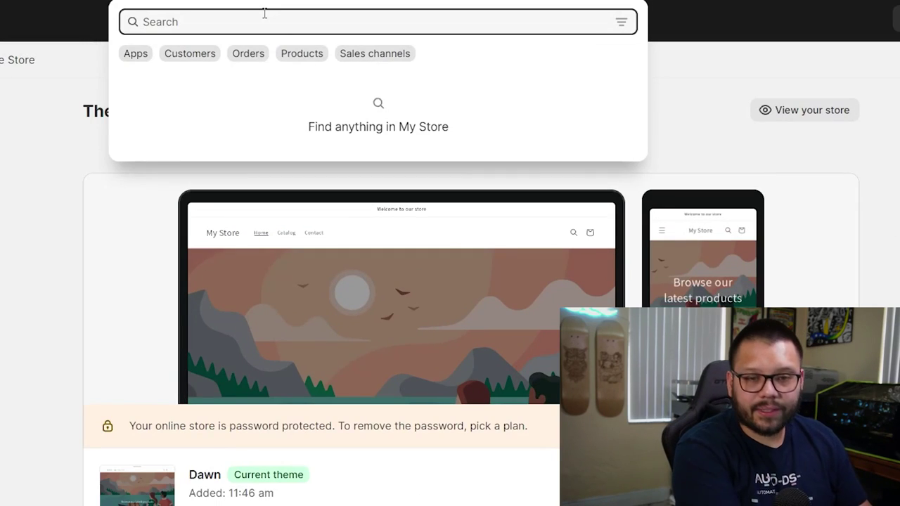
text(store name)
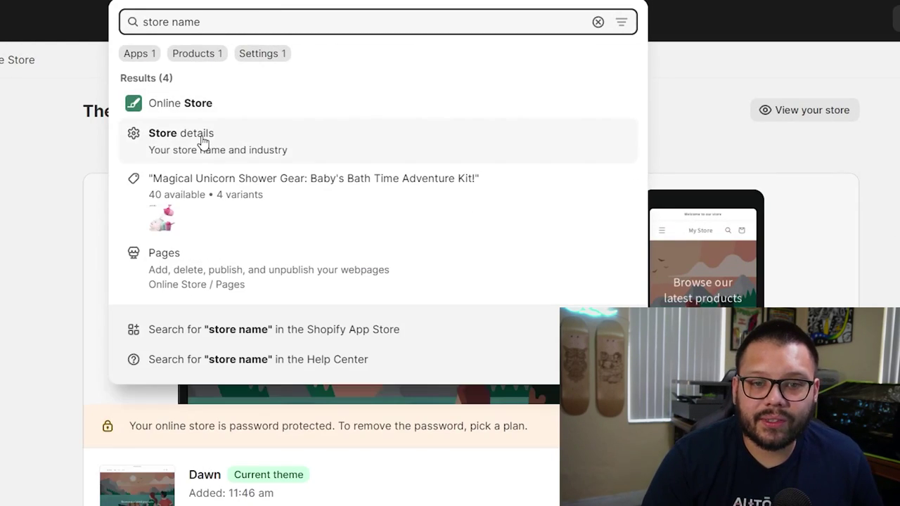
click(202, 140)
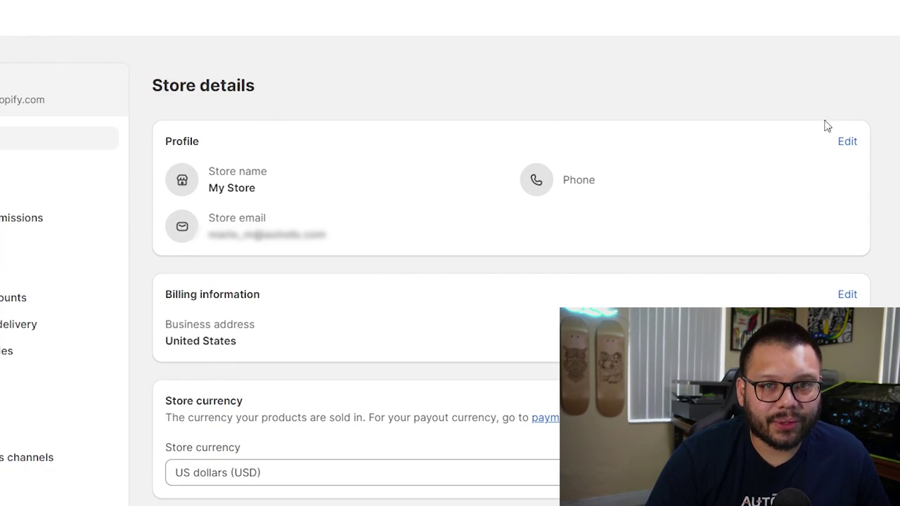
Step: Change the store name to "Magical Shower Gear" in the store profile and save it
click(847, 140)
key(Tab)
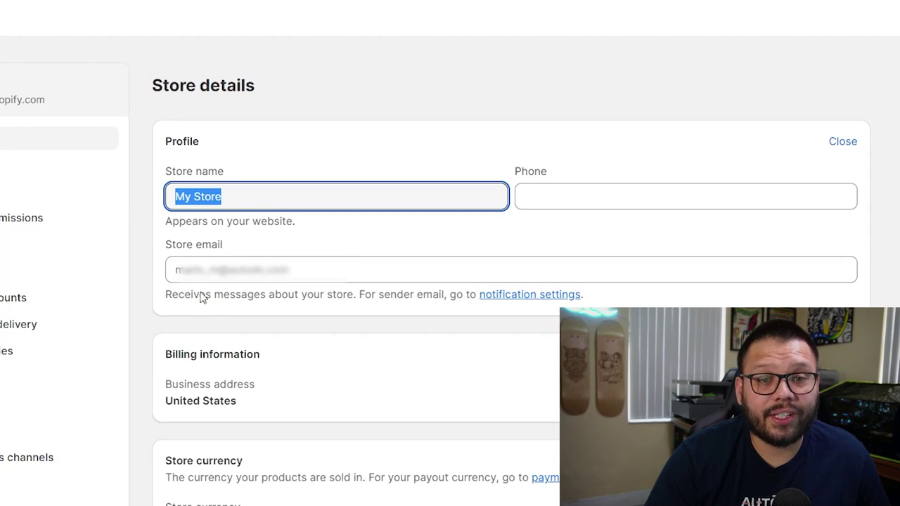
text(Magical Shower S)
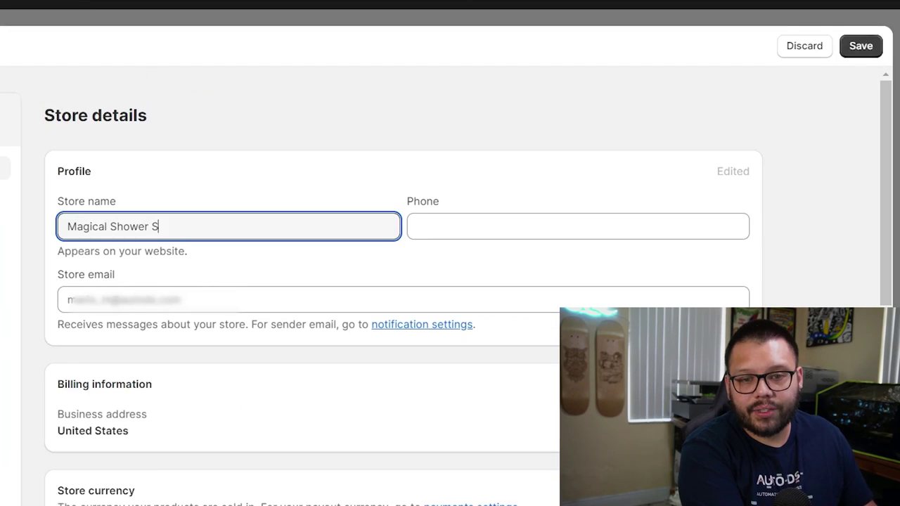
text(e)
text(ar)
key(Return)
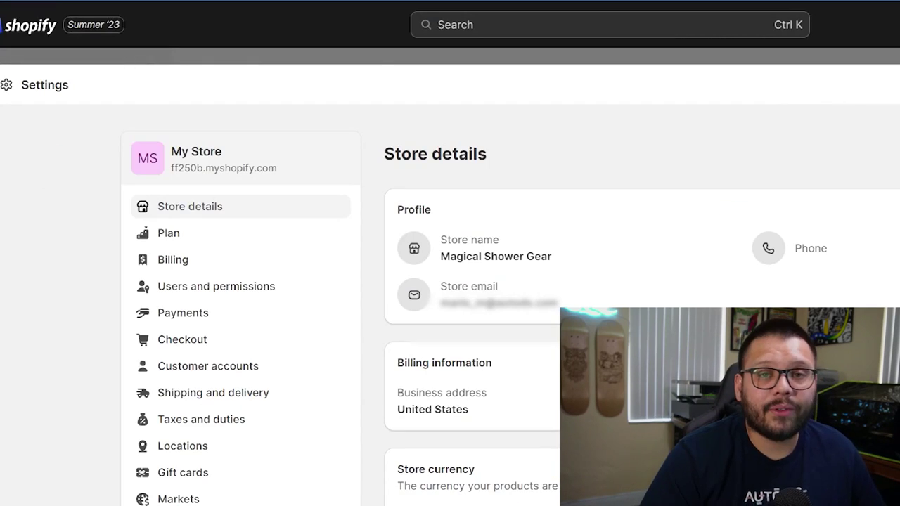
Step: Return to the online store's themes and reopen the Refresh theme for customizing
click(239, 0)
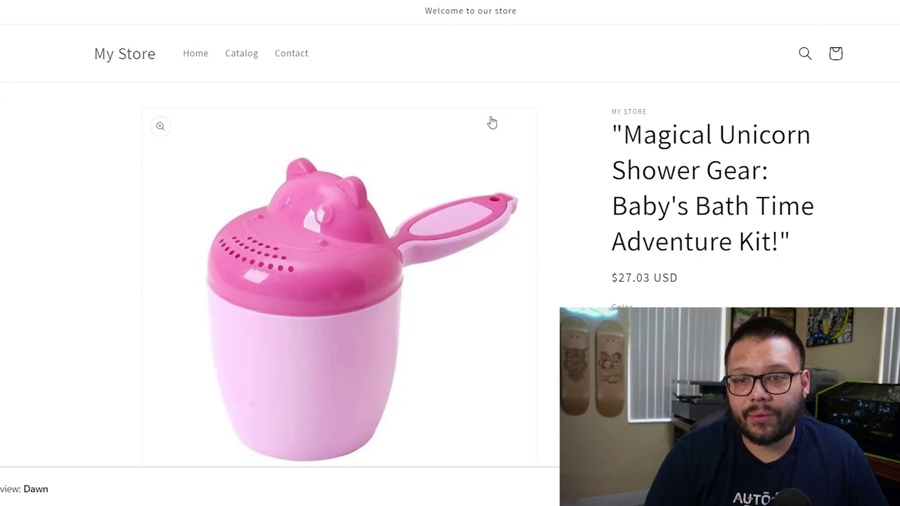
key(F5)
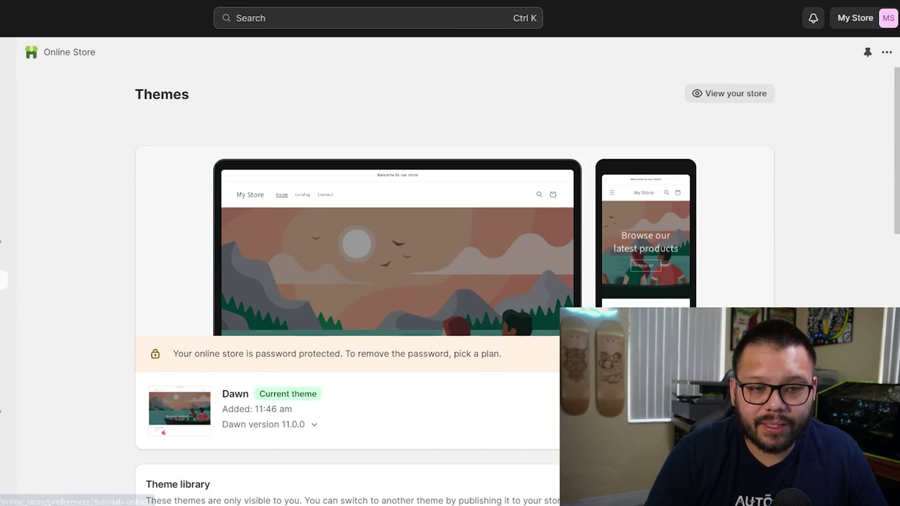
scroll(450, 281, down, 4)
click(737, 285)
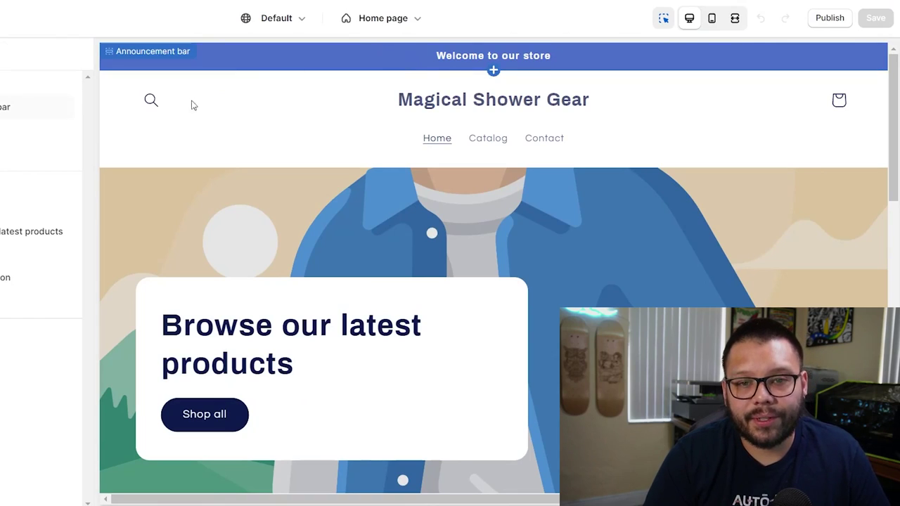
Step: Switch the theme preview from the home page to the Default product template
click(383, 18)
click(362, 133)
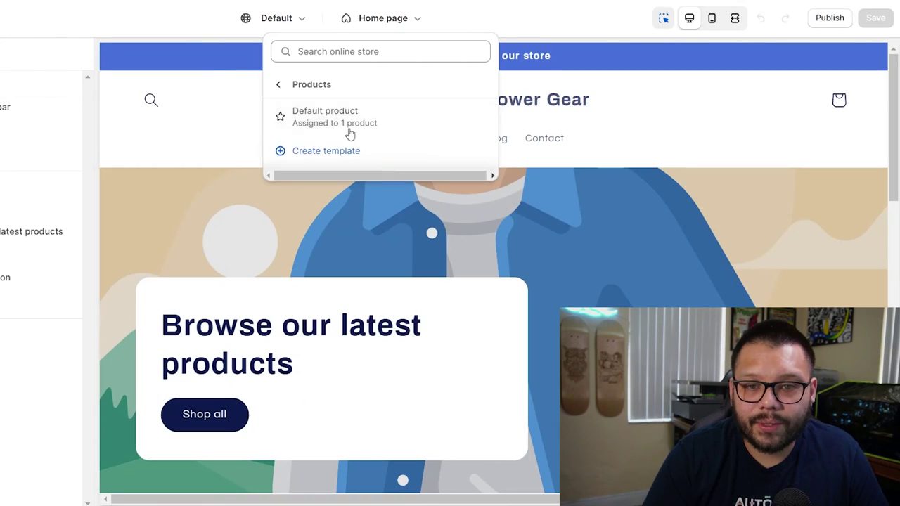
click(332, 118)
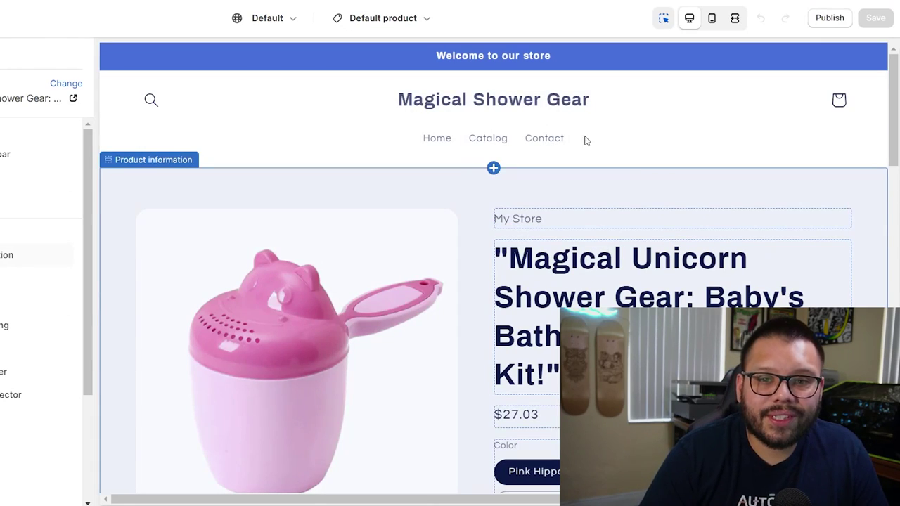
Step: Look through the header's menu choices and open the blank form for creating a new menu
click(633, 151)
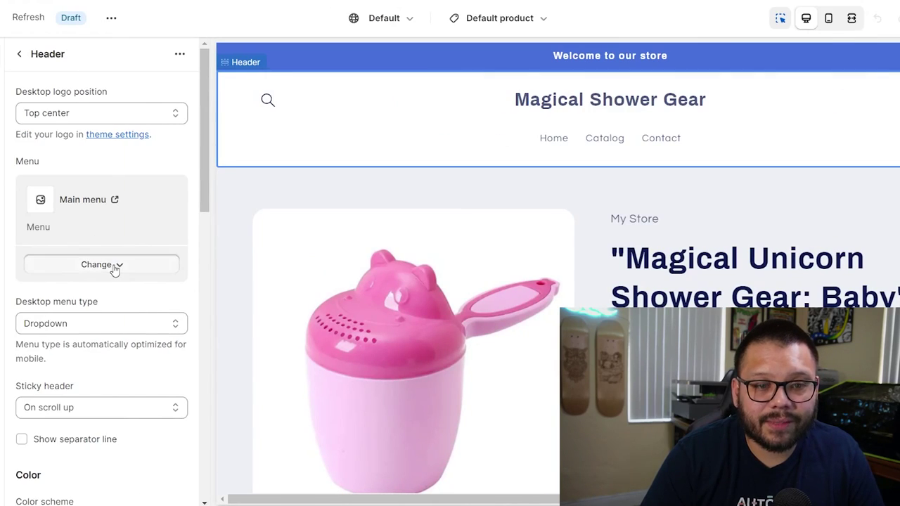
click(113, 265)
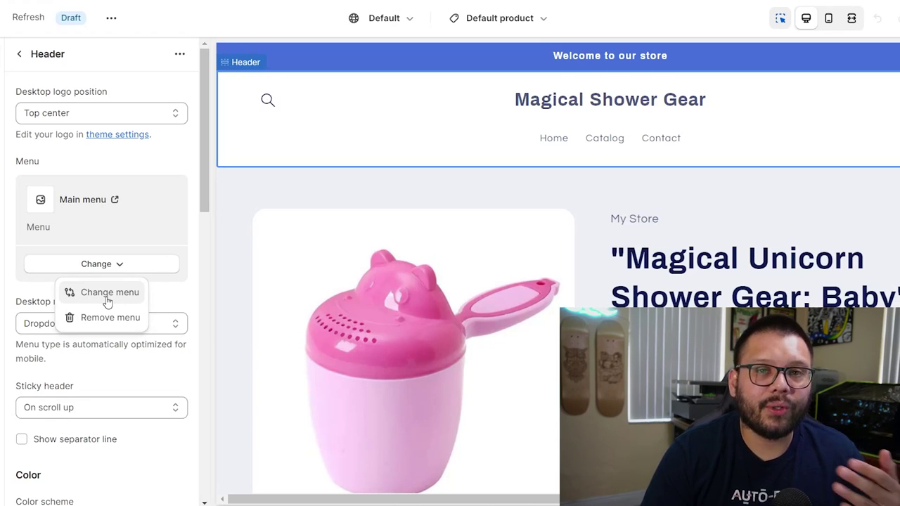
click(107, 295)
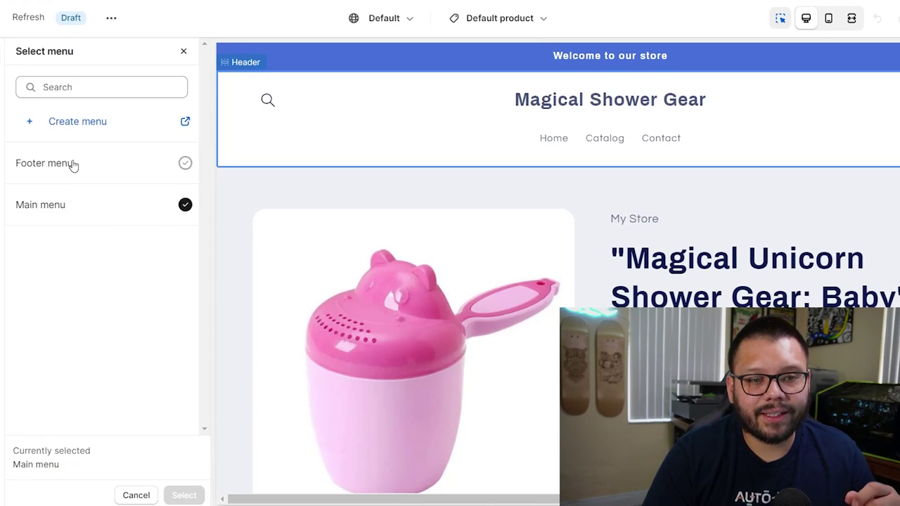
scroll(520, 302, down, 15)
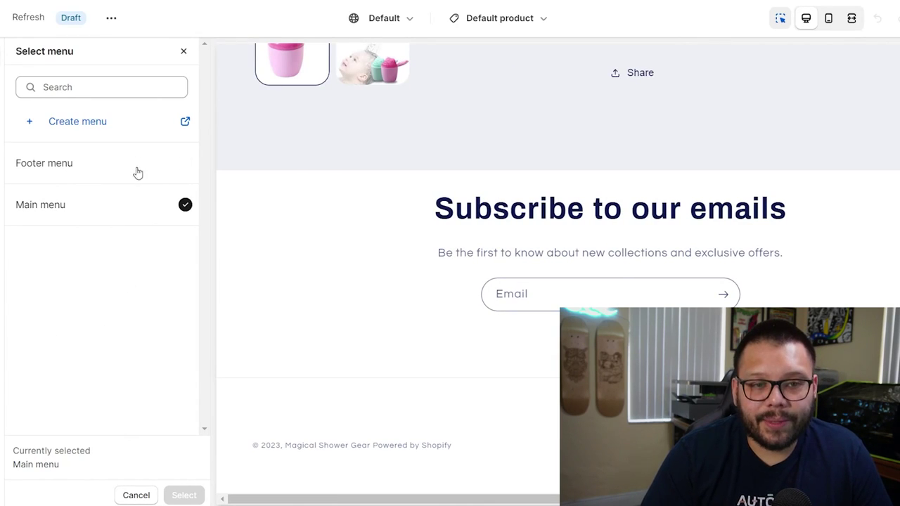
click(79, 124)
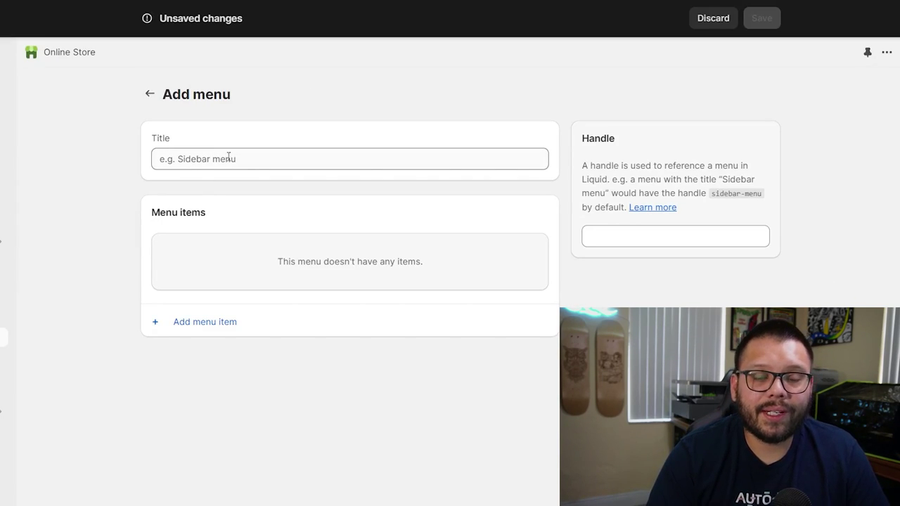
click(234, 162)
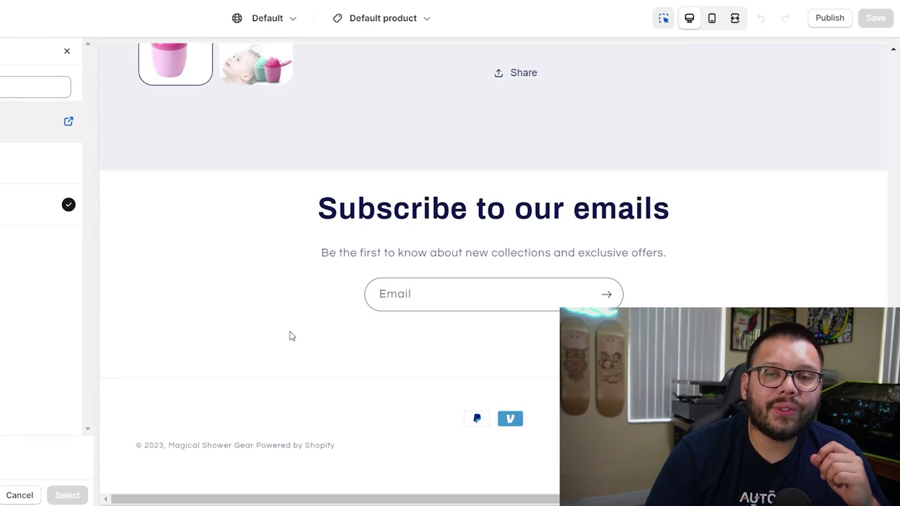
Step: Examine the product page preview, including the second product image, title, price and color variants
scroll(289, 336, up, 15)
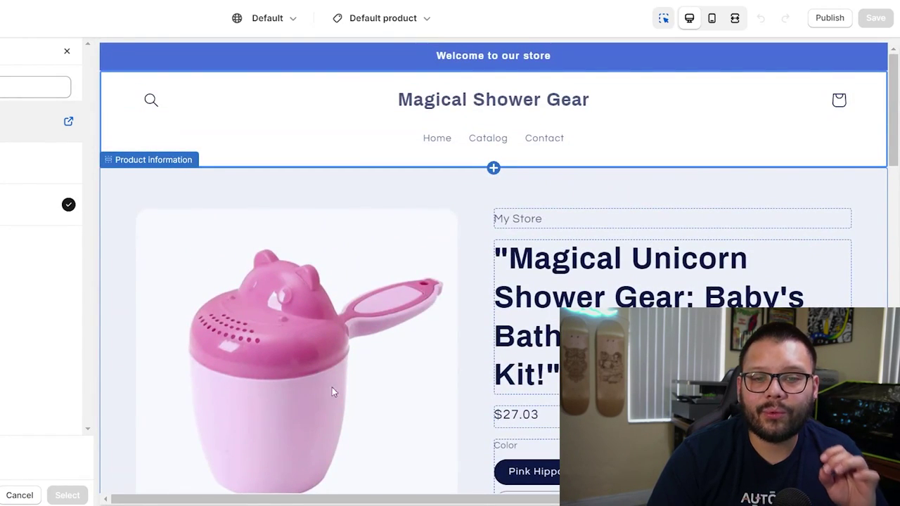
scroll(344, 394, down, 2)
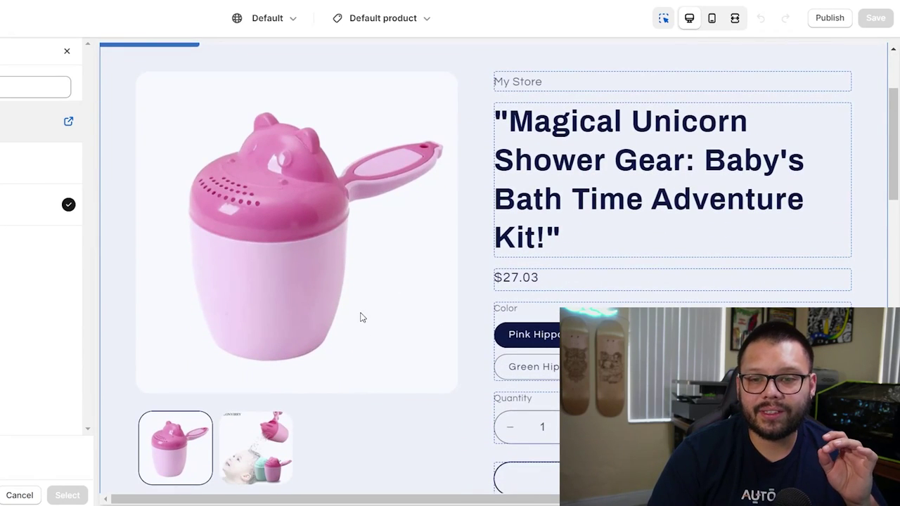
scroll(373, 354, down, 3)
click(281, 433)
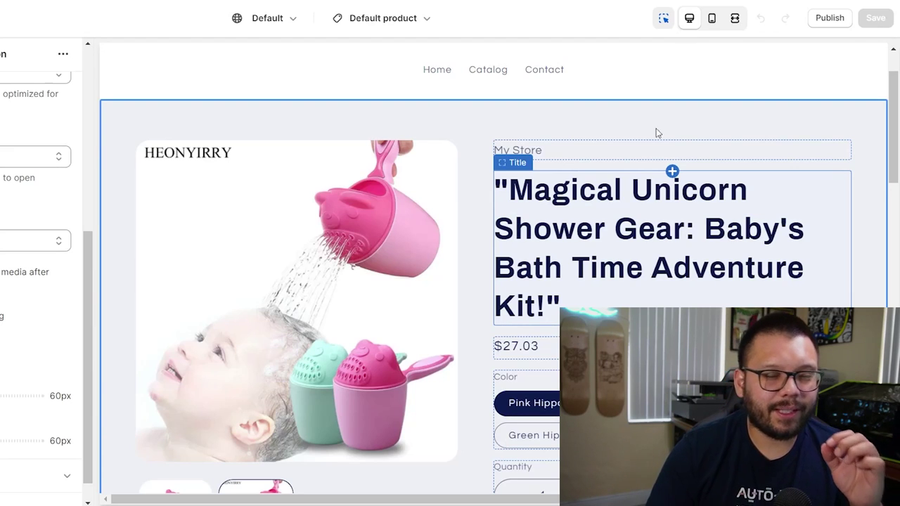
scroll(624, 390, down, 2)
scroll(624, 392, up, 3)
scroll(622, 392, down, 1)
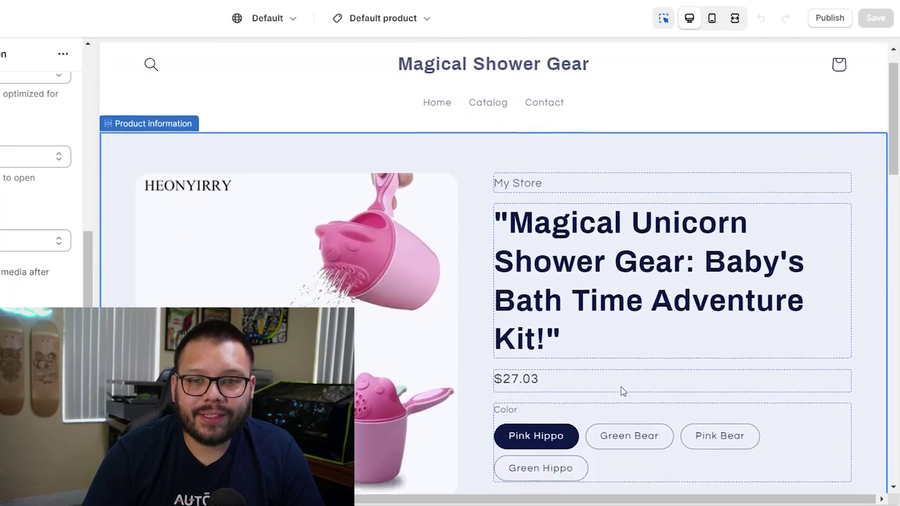
scroll(621, 390, down, 2)
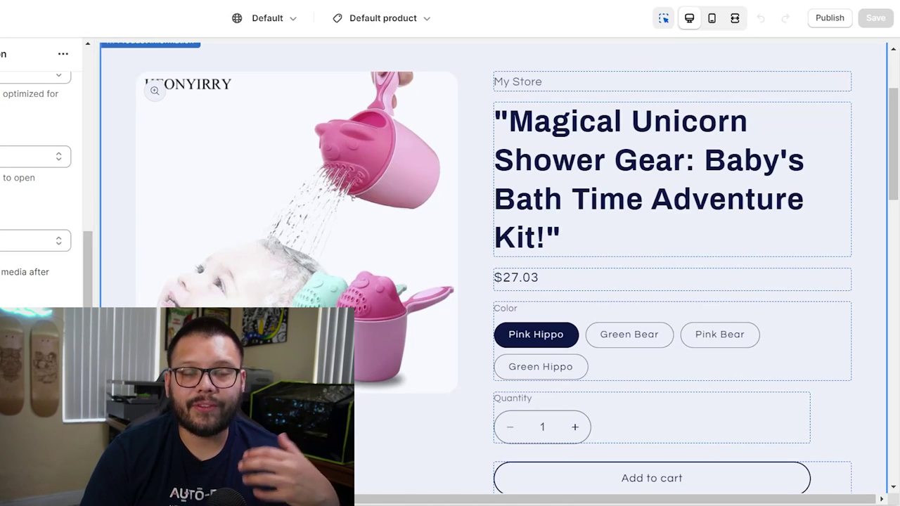
scroll(361, 365, up, 3)
Step: Remove the Main menu from the store's header
click(595, 145)
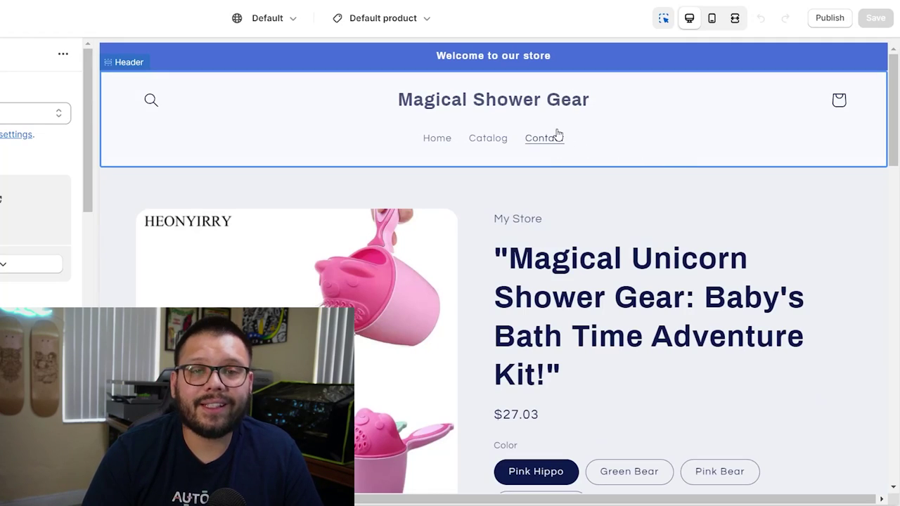
scroll(527, 141, down, 15)
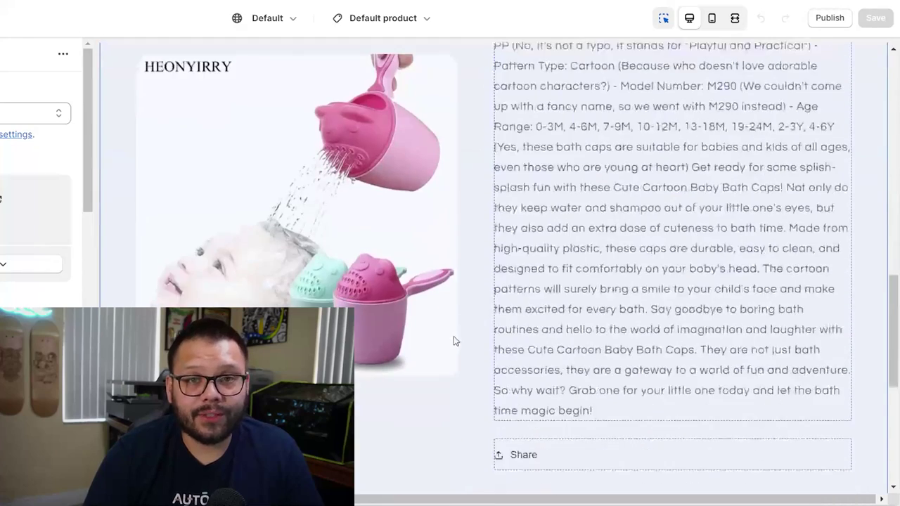
scroll(373, 405, up, 15)
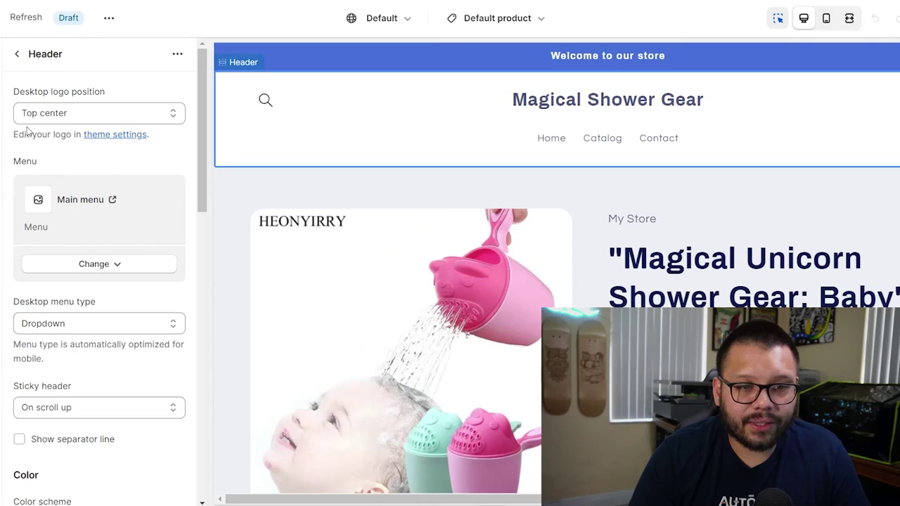
click(91, 263)
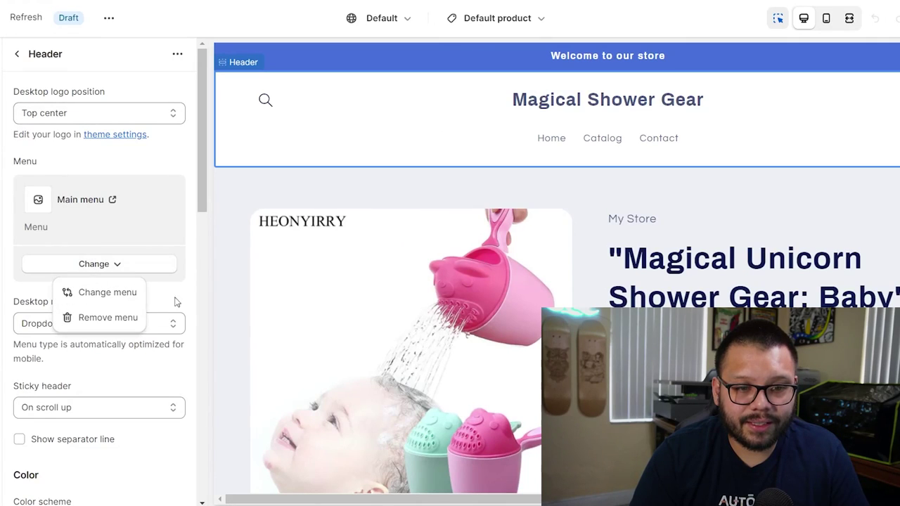
click(105, 317)
click(632, 93)
scroll(871, 244, up, 2)
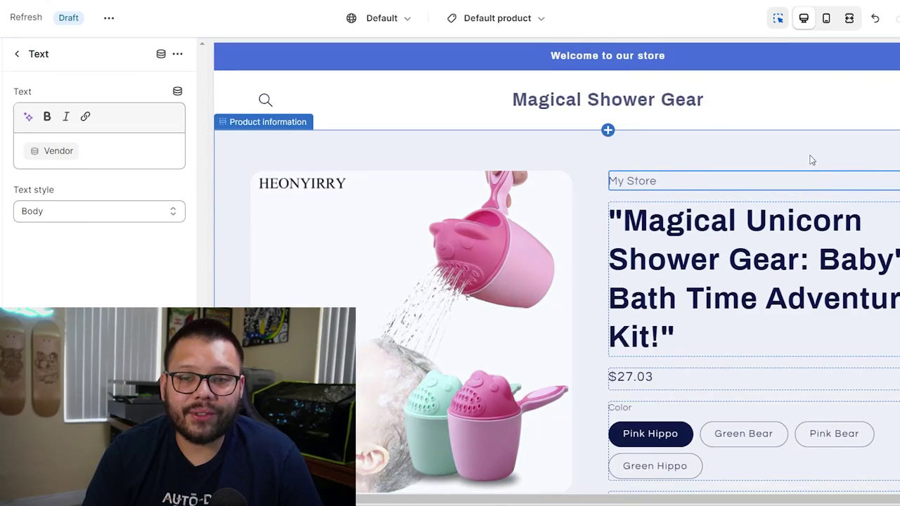
click(859, 157)
click(743, 212)
scroll(733, 247, down, 2)
scroll(736, 253, up, 2)
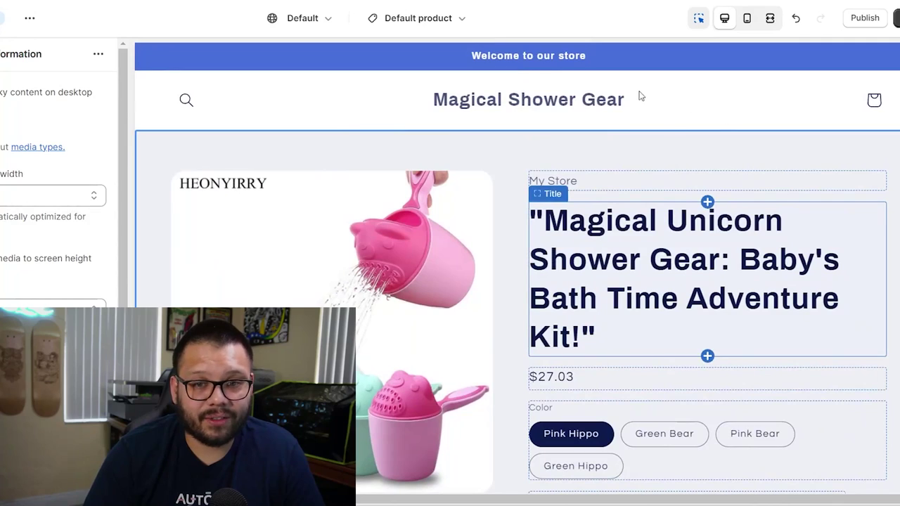
Step: Change the announcement bar's welcome text to "Free Shipping On All Orders - Products Currently 10% Off!"
click(636, 57)
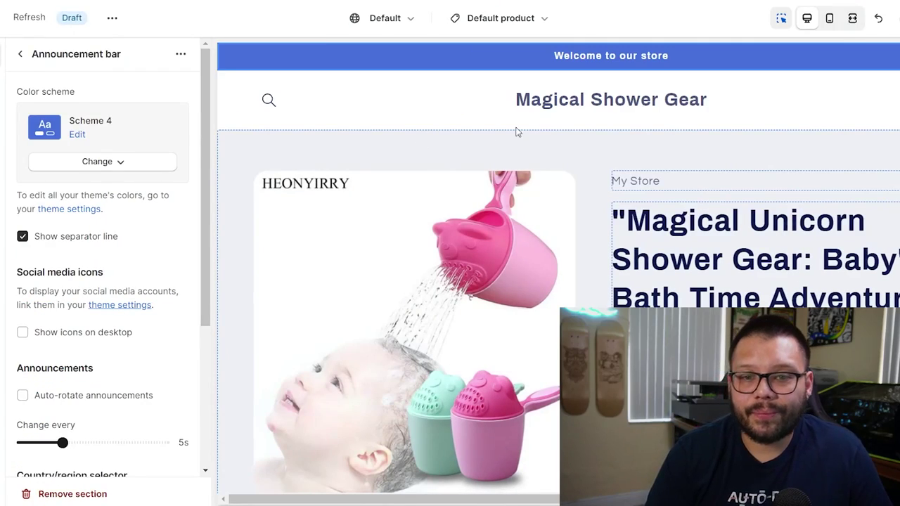
scroll(105, 295, down, 3)
scroll(129, 401, up, 3)
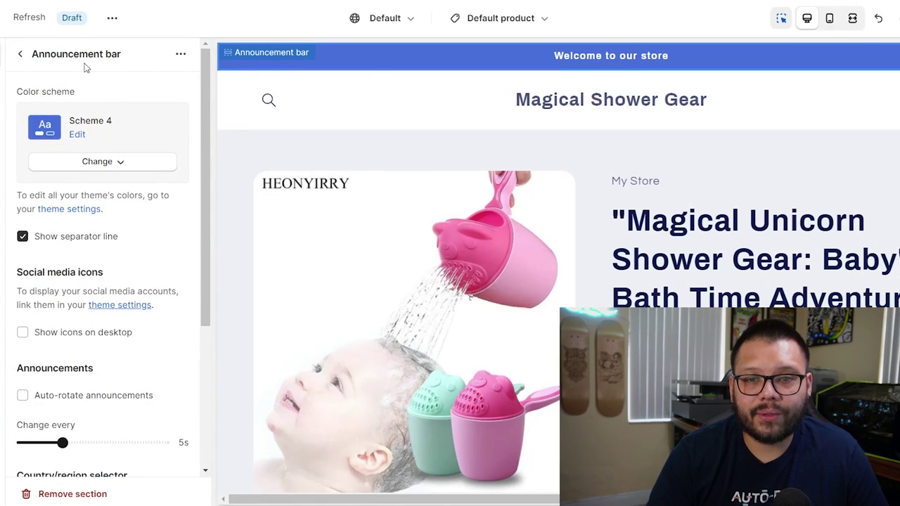
click(20, 53)
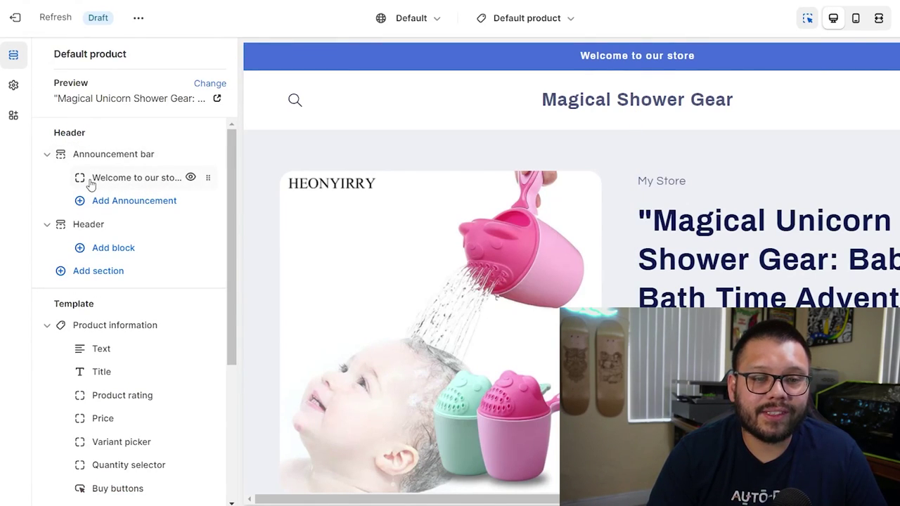
click(123, 183)
drag(152, 117, 21, 124)
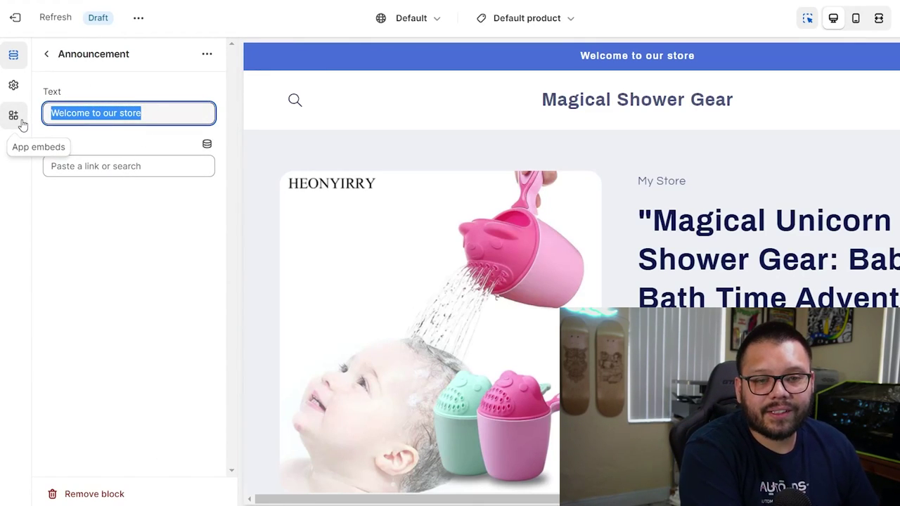
text(Free Shipping On All Or)
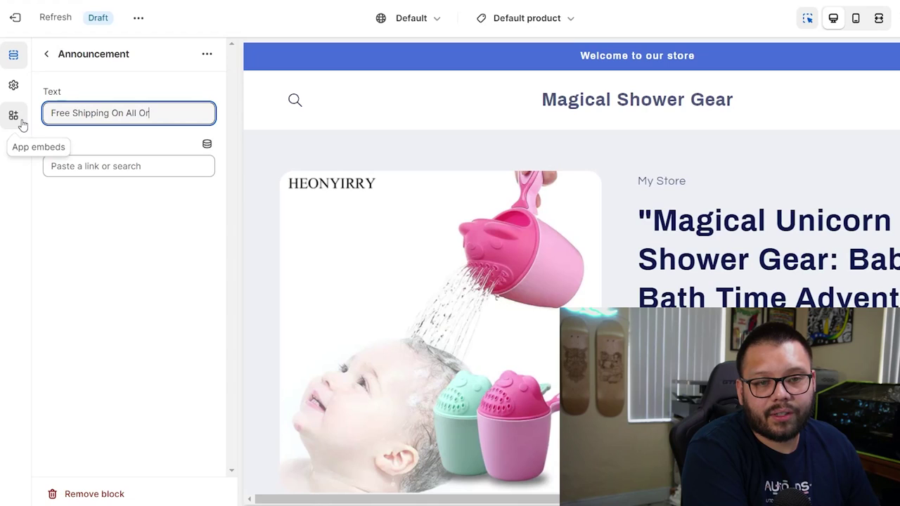
text(ders - Products Currently 10% o)
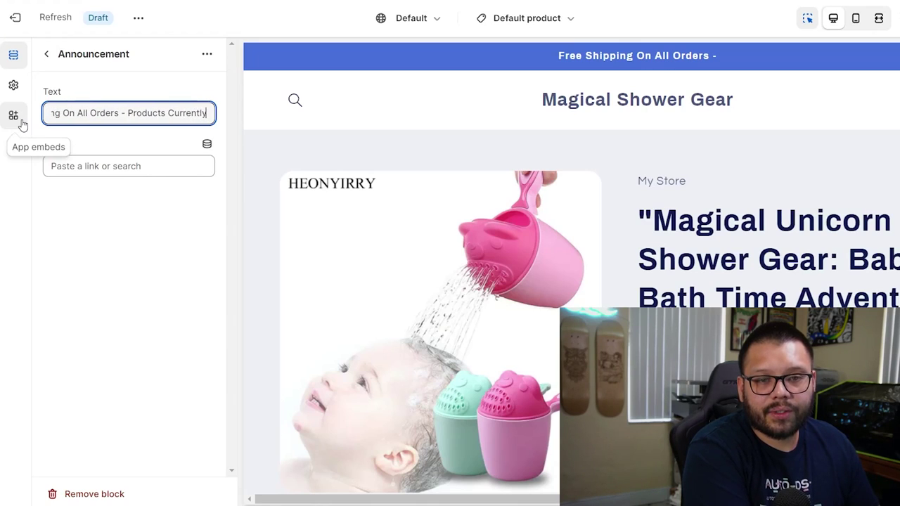
text(ff!)
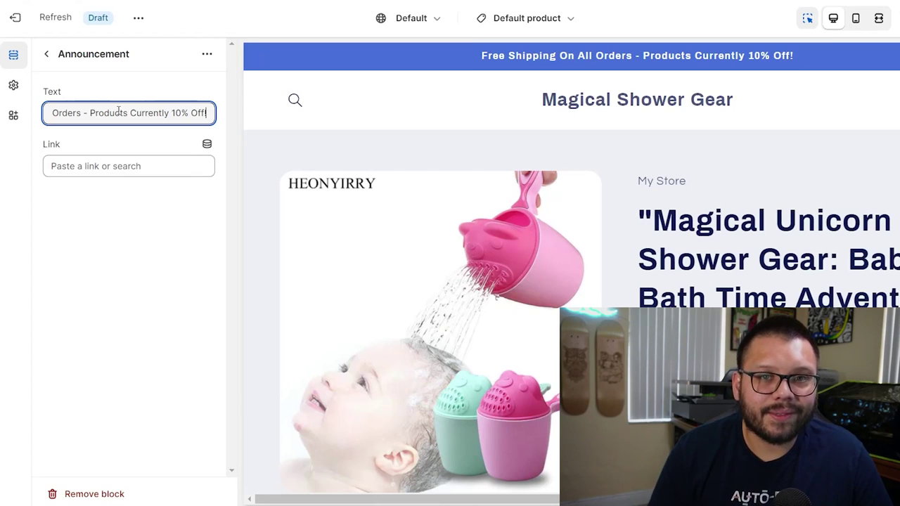
Step: Save the theme changes and publish Refresh as the store's current theme
scroll(787, 262, down, 3)
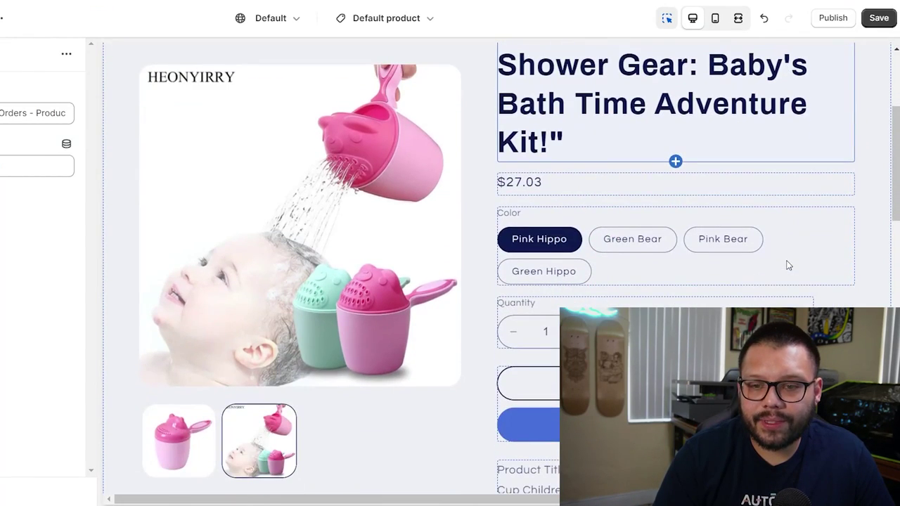
scroll(788, 265, down, 15)
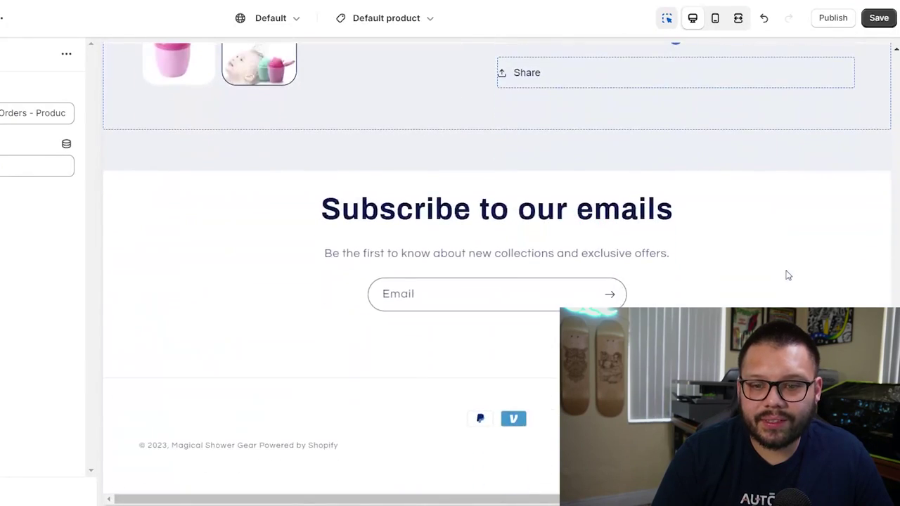
scroll(788, 273, up, 18)
click(880, 18)
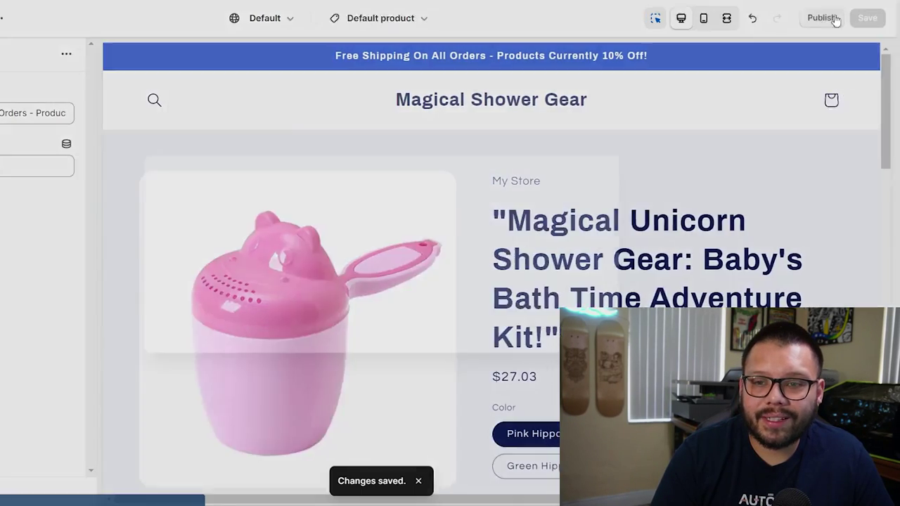
click(835, 18)
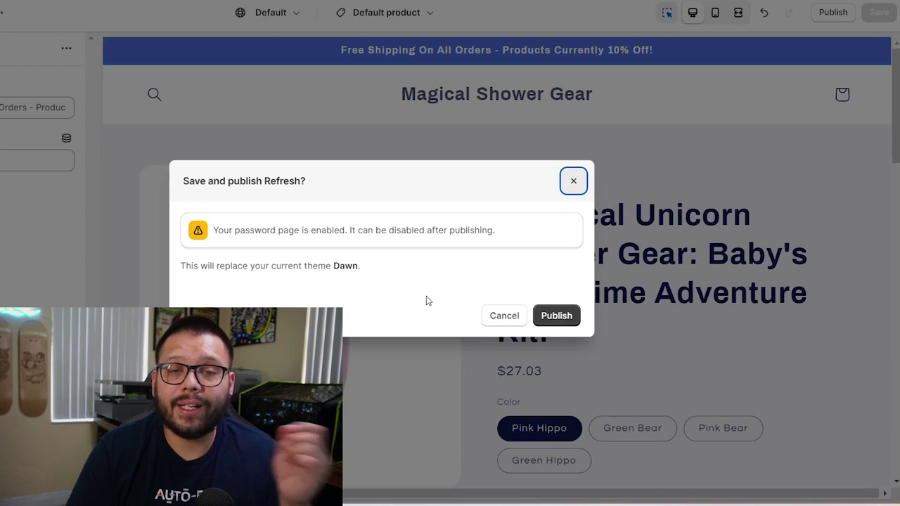
click(556, 316)
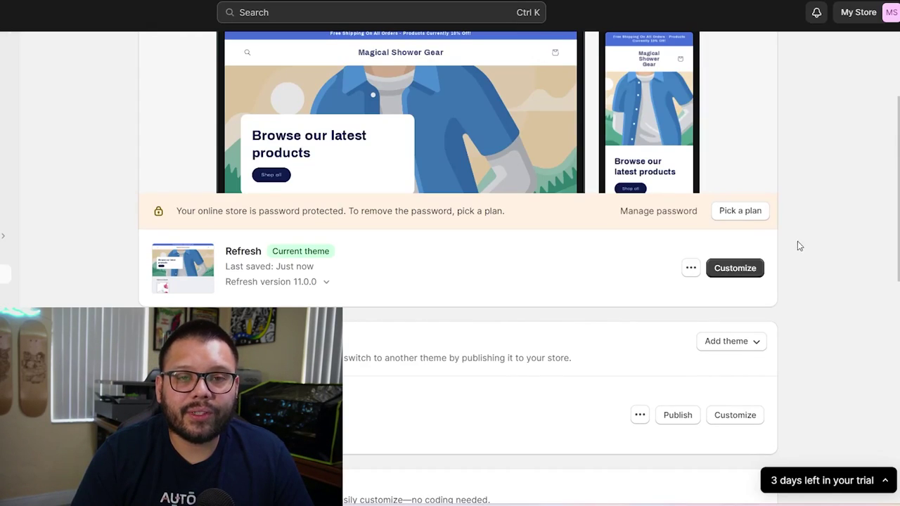
Step: View the published storefront and examine its home page and the featured product's page
click(691, 268)
click(597, 299)
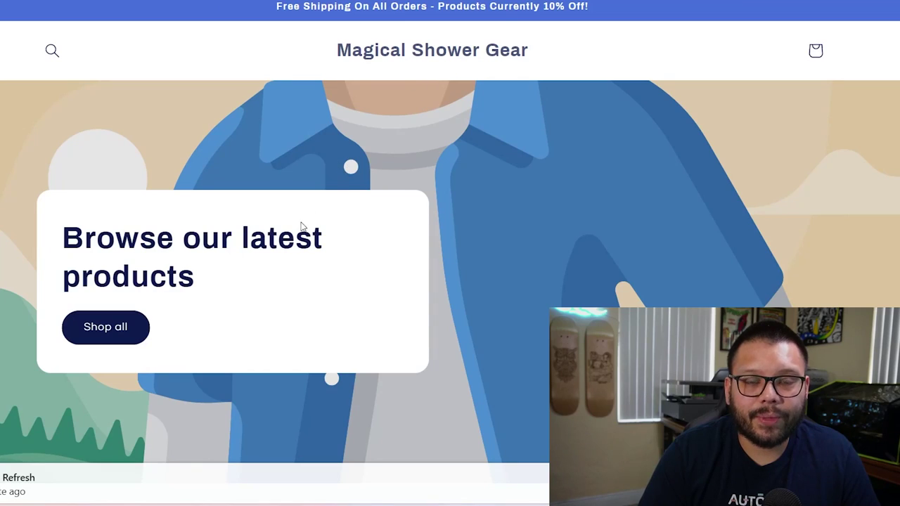
scroll(302, 225, down, 3)
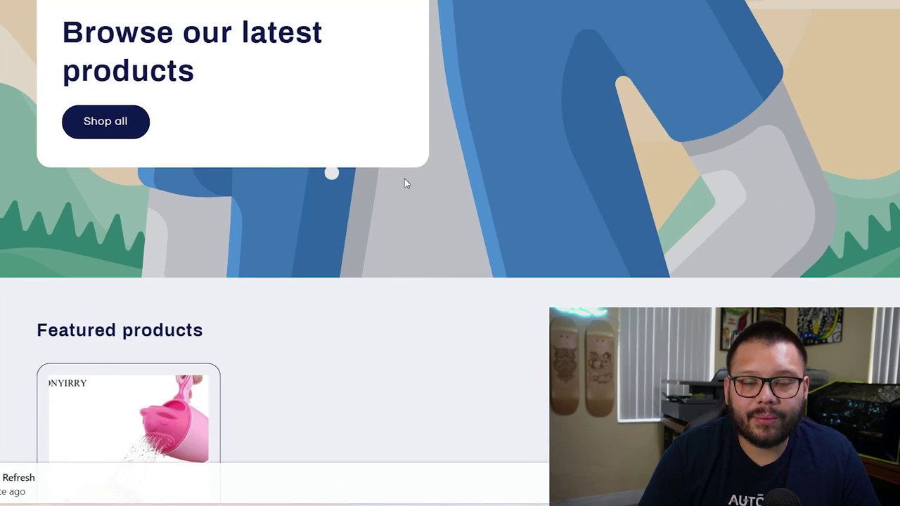
scroll(404, 184, down, 4)
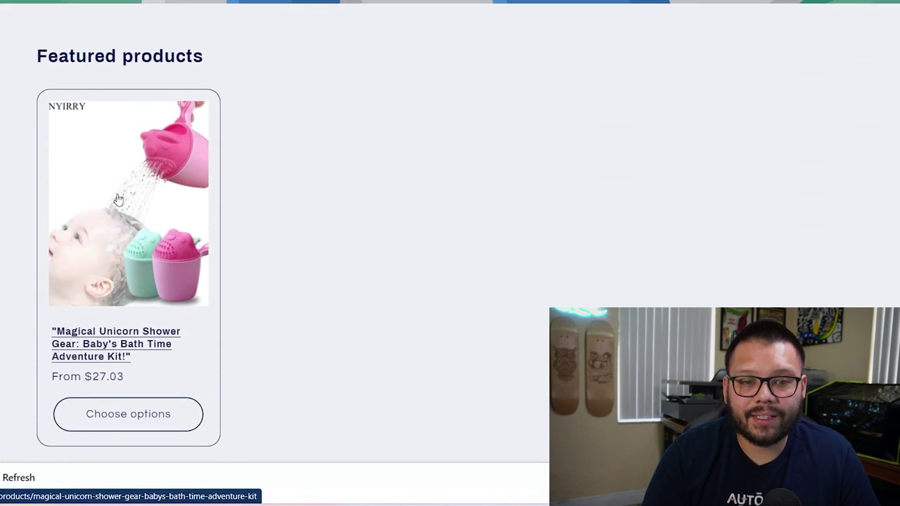
click(114, 252)
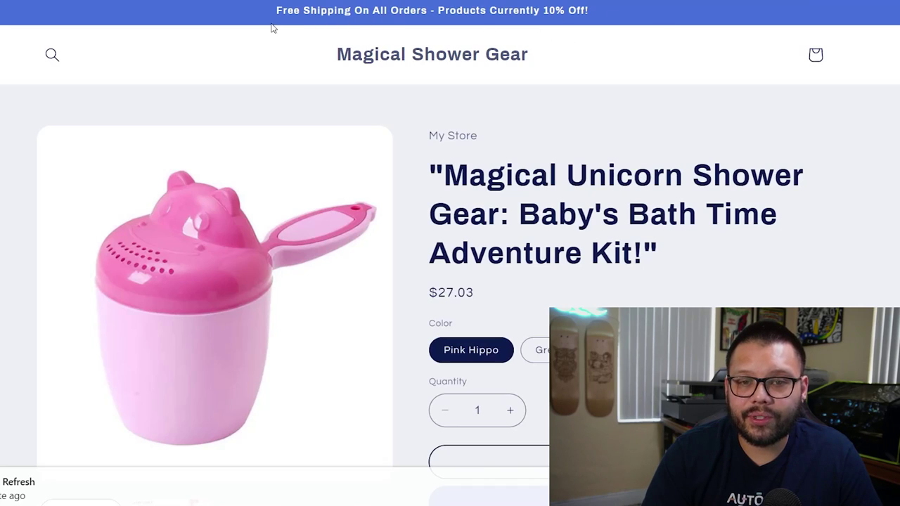
scroll(523, 77, down, 9)
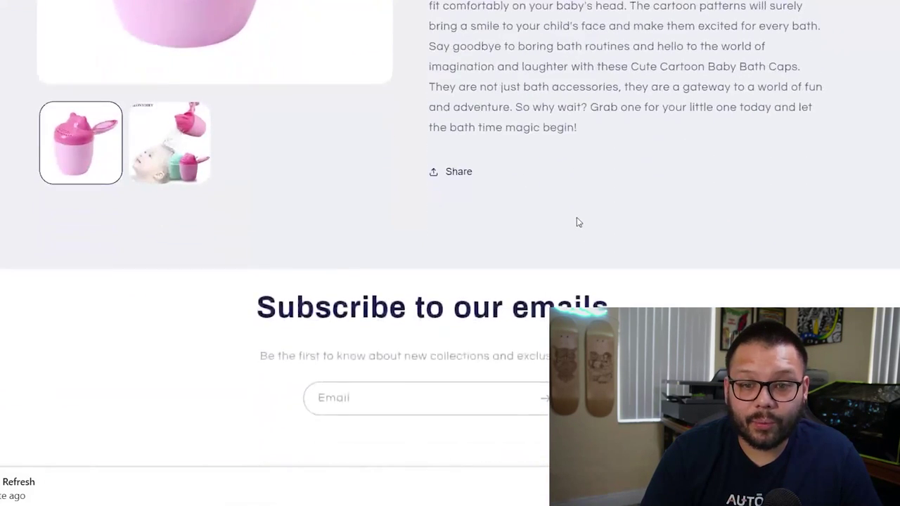
scroll(781, 246, up, 10)
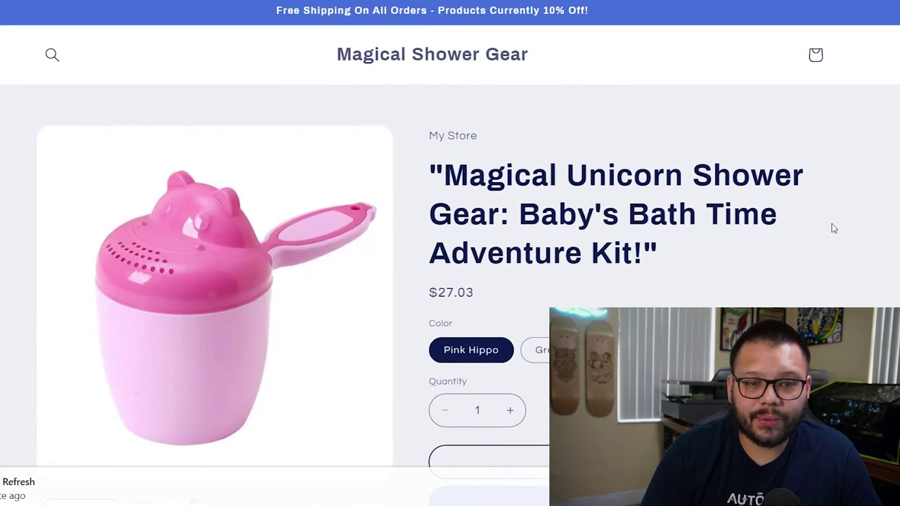
Step: Review the published product page's description, image thumbnails and footer
scroll(819, 245, down, 10)
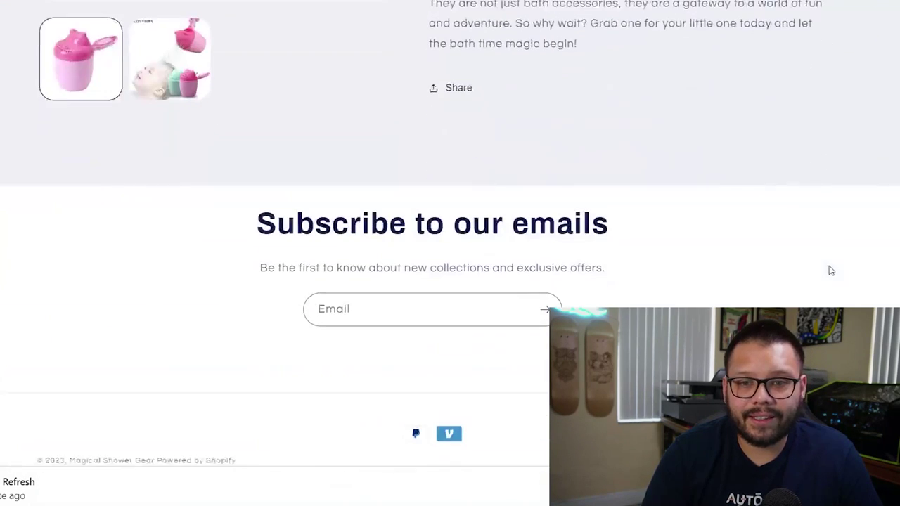
scroll(825, 272, up, 5)
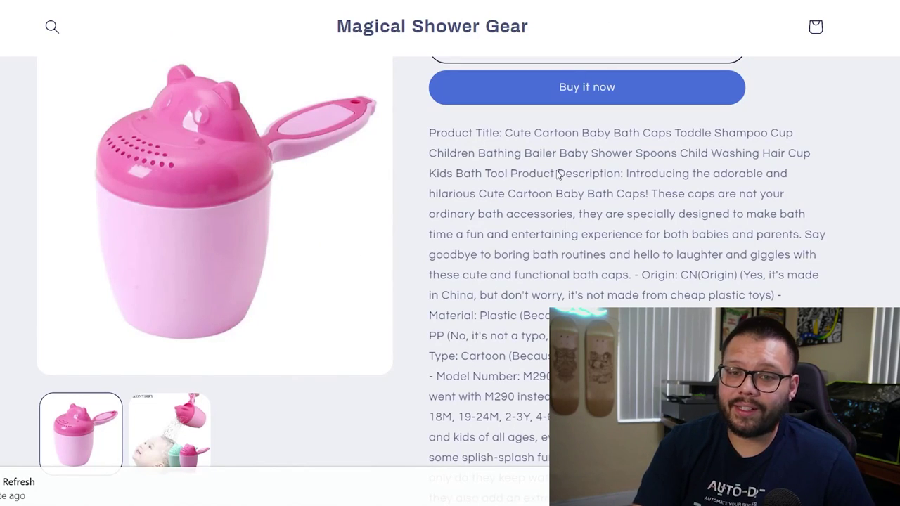
scroll(548, 238, up, 5)
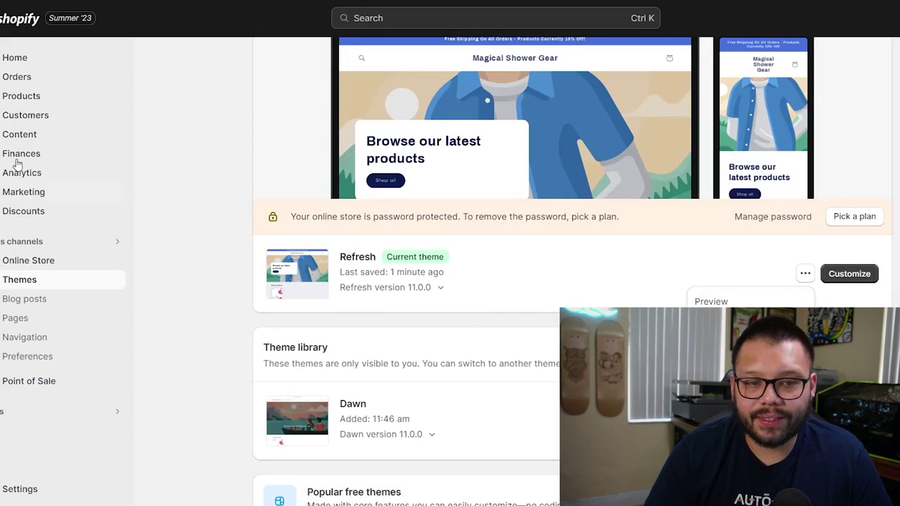
Step: Open the shower gear product in the Shopify admin and retitle it "Magical Hippo Shower Gear: Baby's Bath Time Shower Cup!"
click(20, 97)
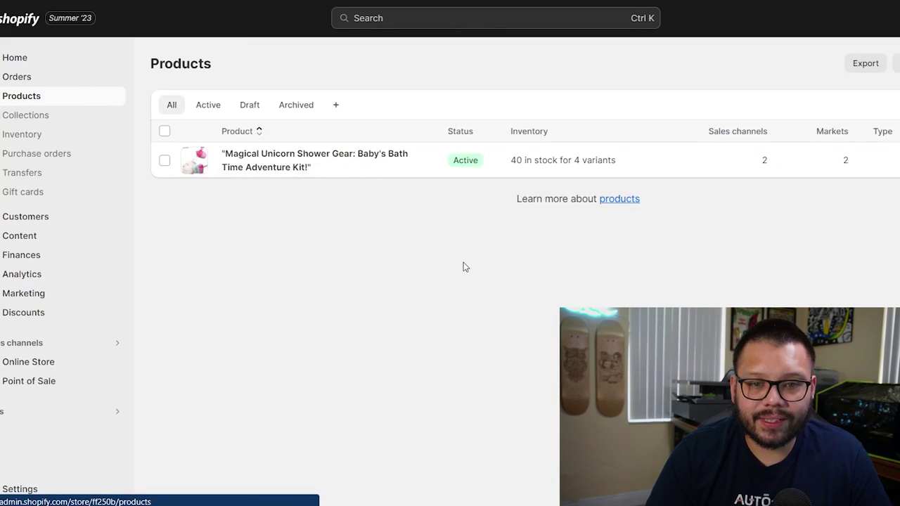
click(241, 156)
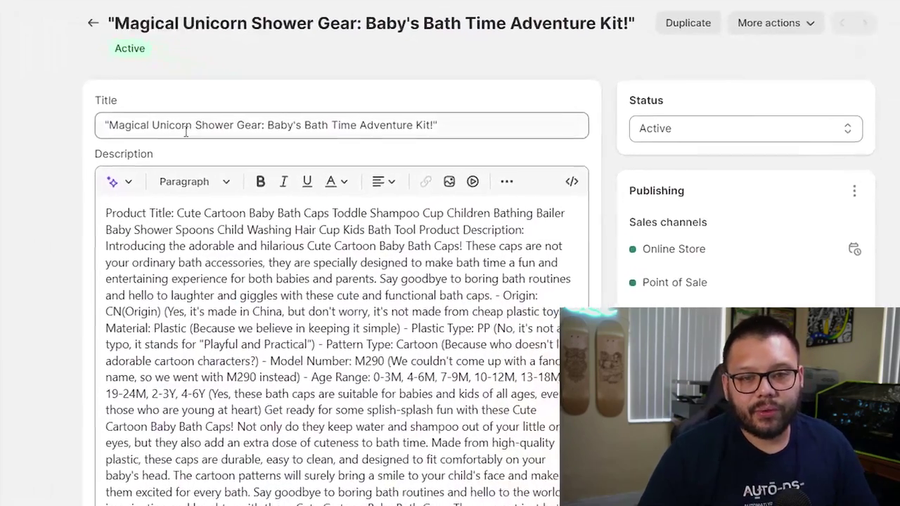
drag(199, 126, 159, 121)
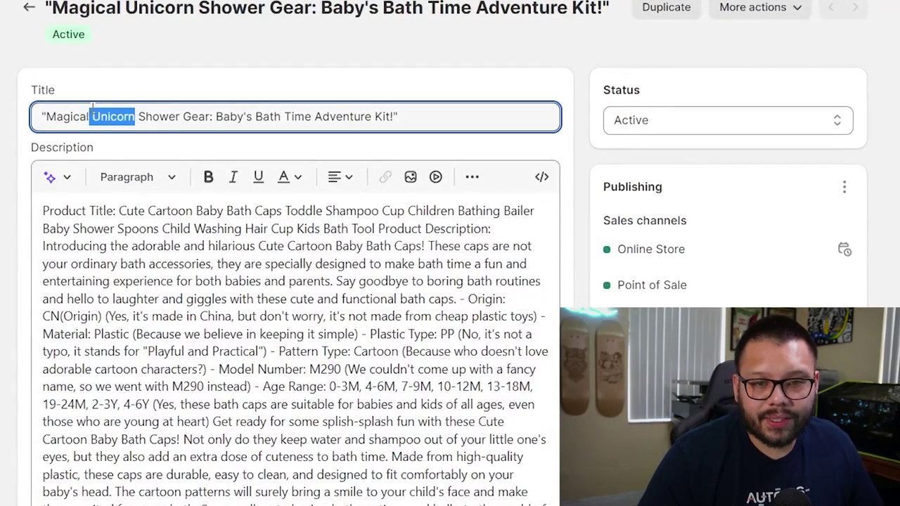
text(Hippo)
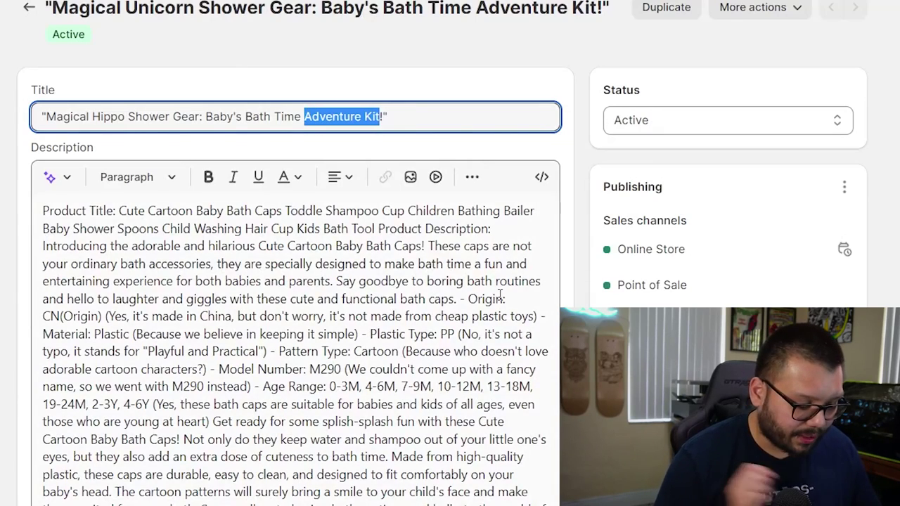
key(BackSpace)
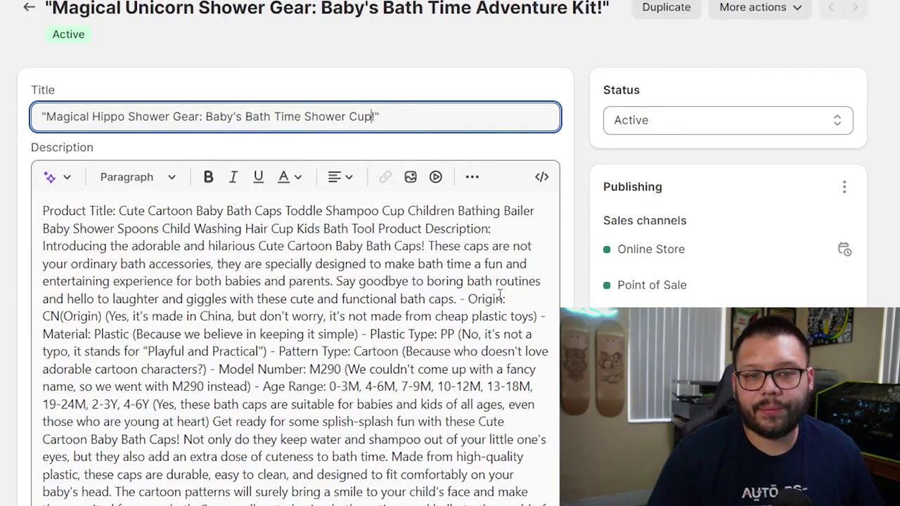
Step: Remove the leading words "Product Title:" from the product's description and save the product
click(500, 294)
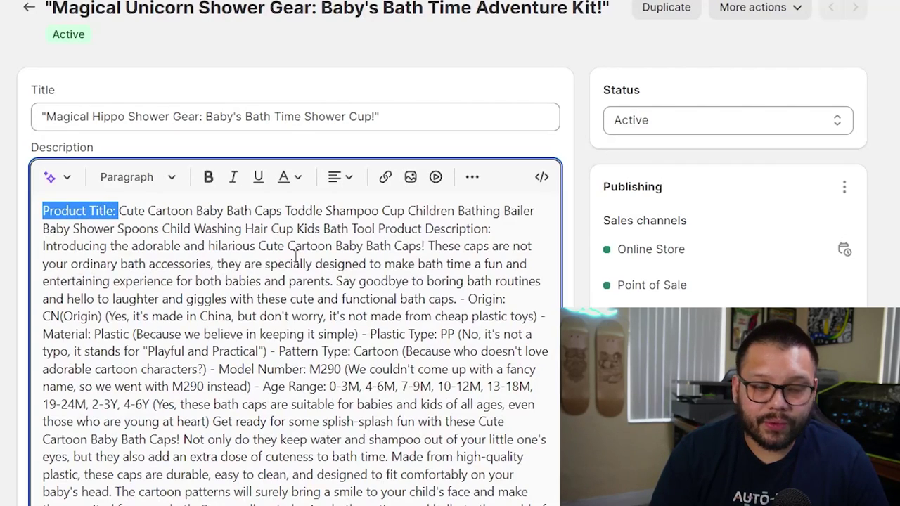
key(BackSpace)
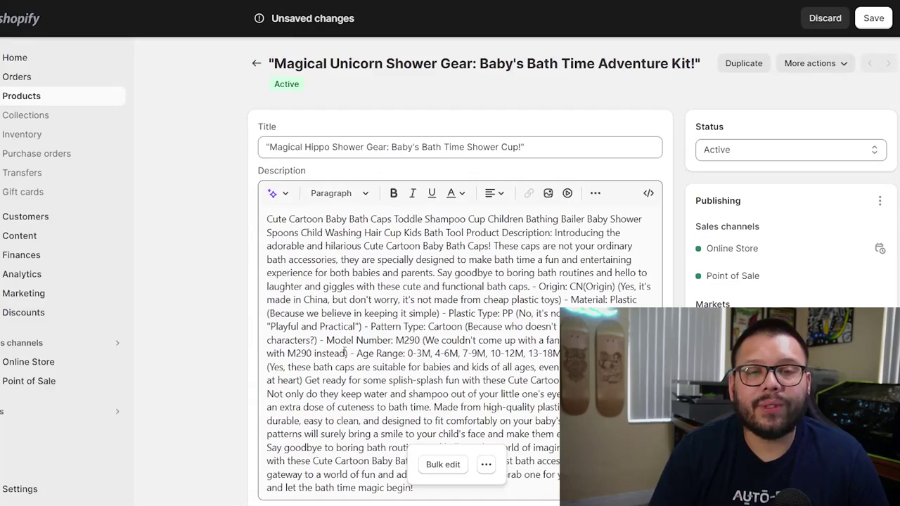
scroll(349, 387, down, 3)
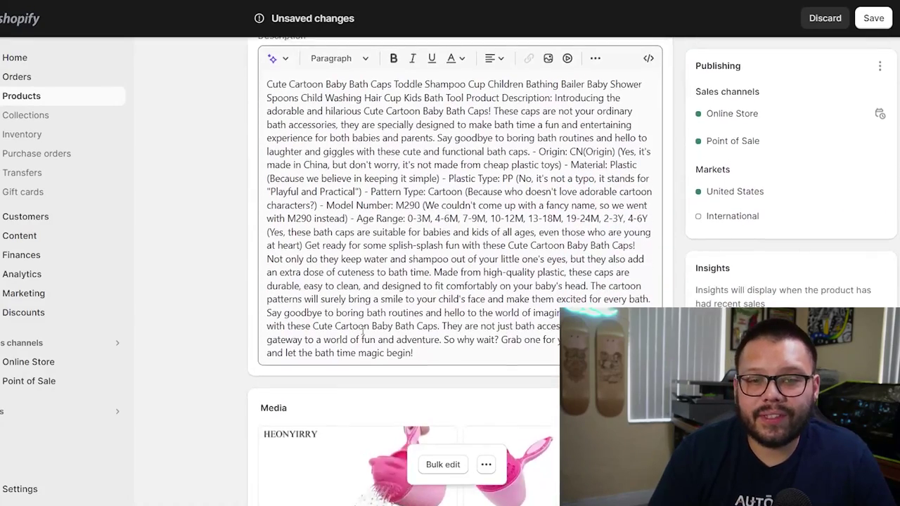
scroll(220, 250, up, 2)
scroll(461, 252, up, 1)
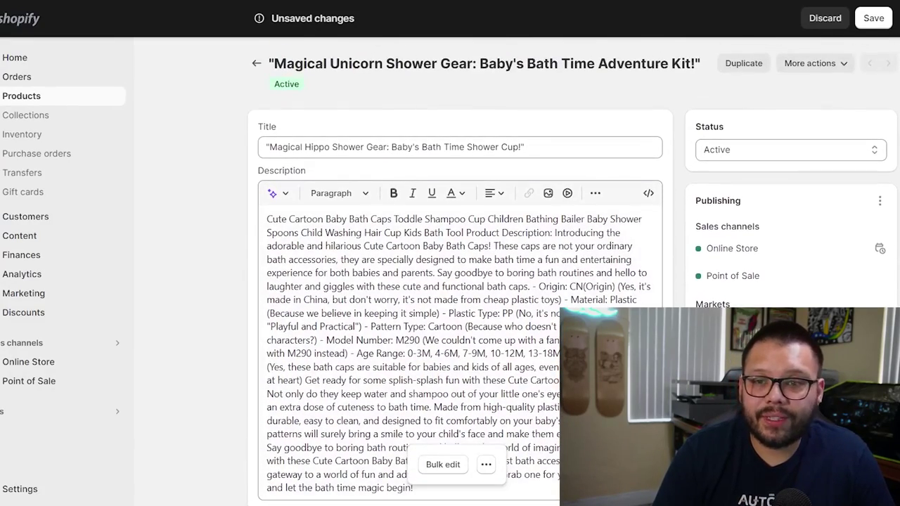
click(883, 23)
Step: Select all four color variants of the product and open them for bulk editing
scroll(565, 233, down, 10)
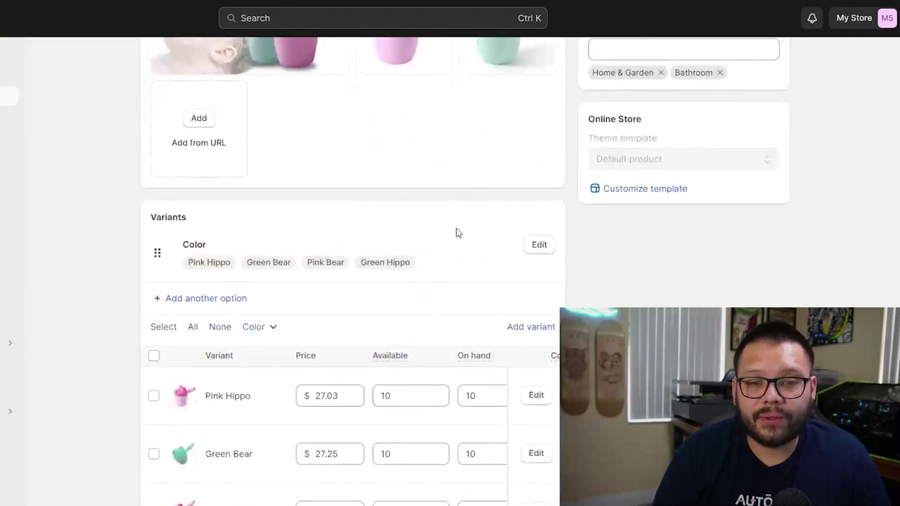
scroll(436, 234, down, 1)
click(154, 150)
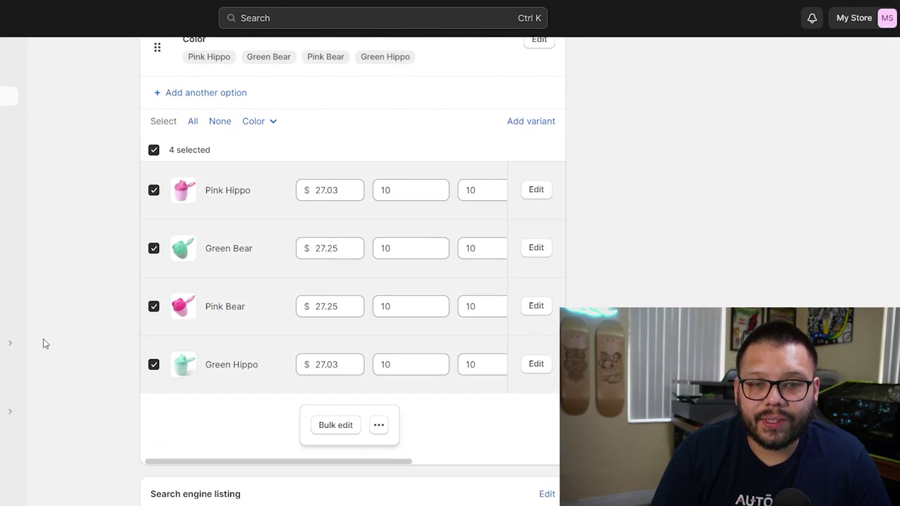
click(335, 426)
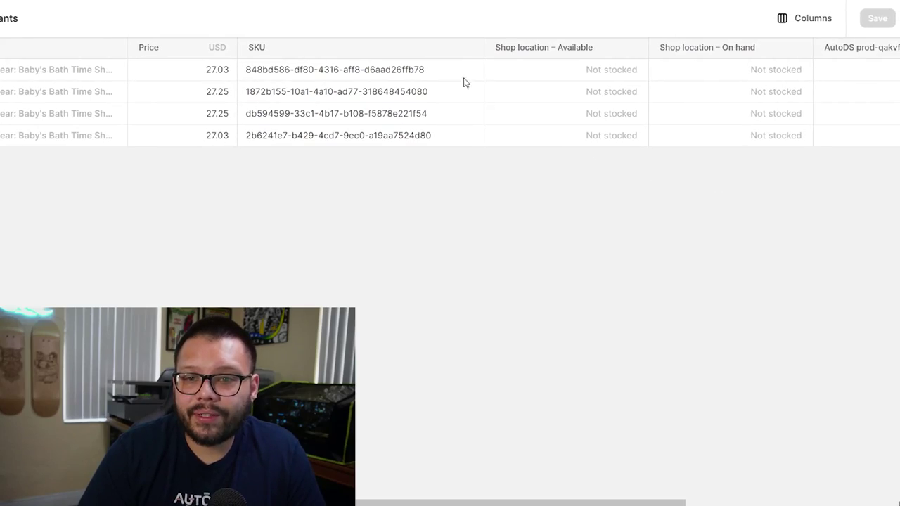
Step: Show the Compare-at price column and hide the SKU, Shop location and AutoDS location columns in the bulk editor
click(787, 28)
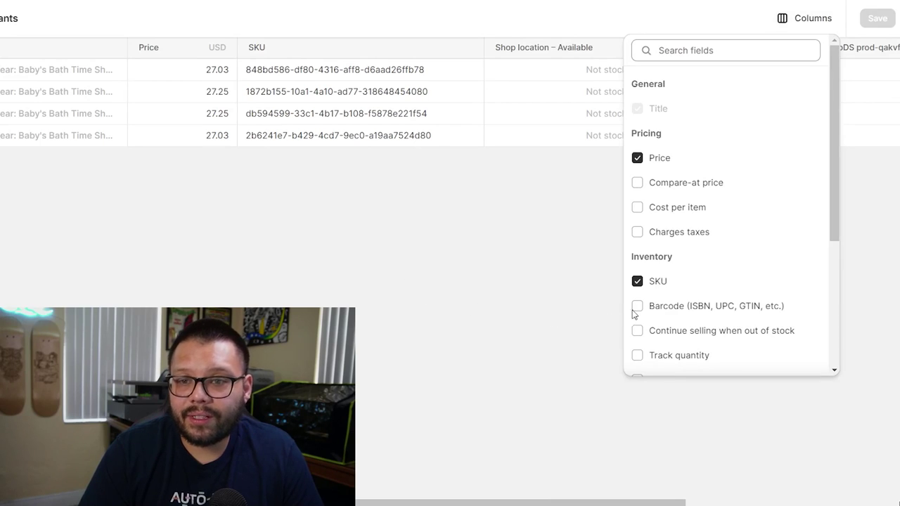
click(637, 281)
scroll(717, 313, down, 3)
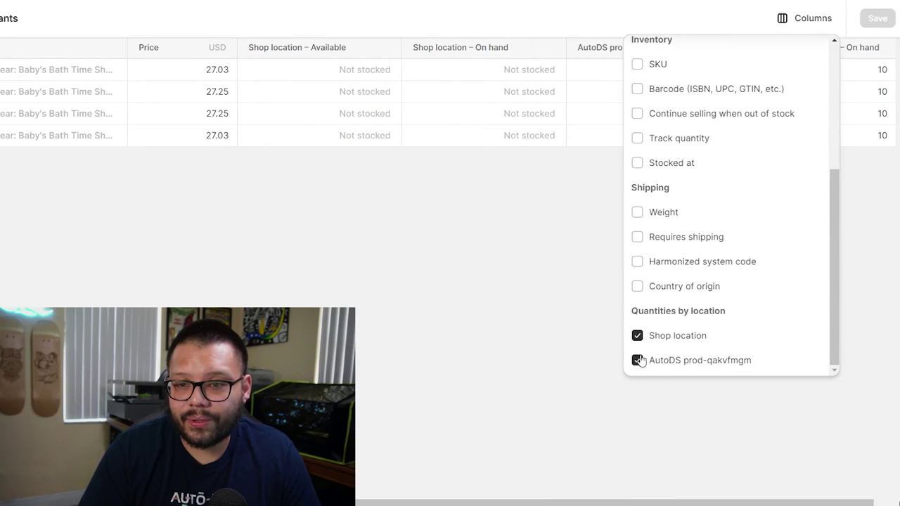
click(637, 360)
scroll(641, 211, up, 3)
click(638, 183)
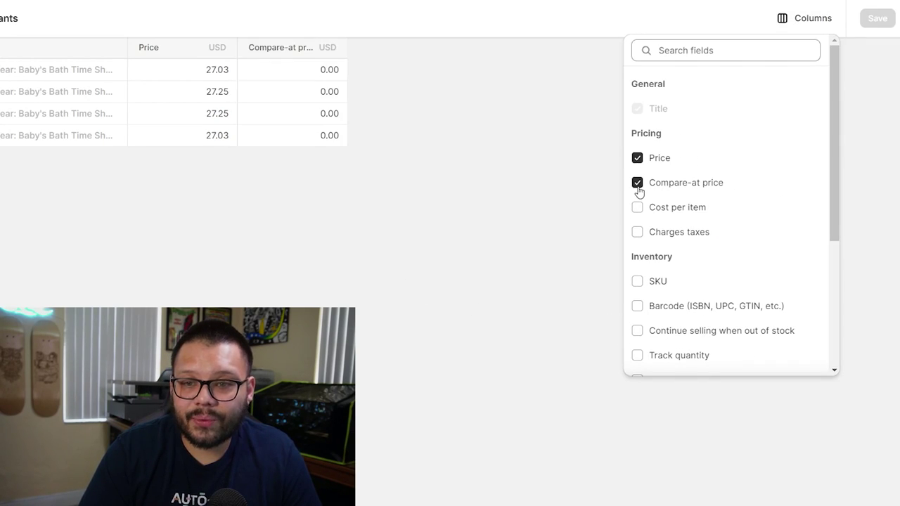
click(391, 274)
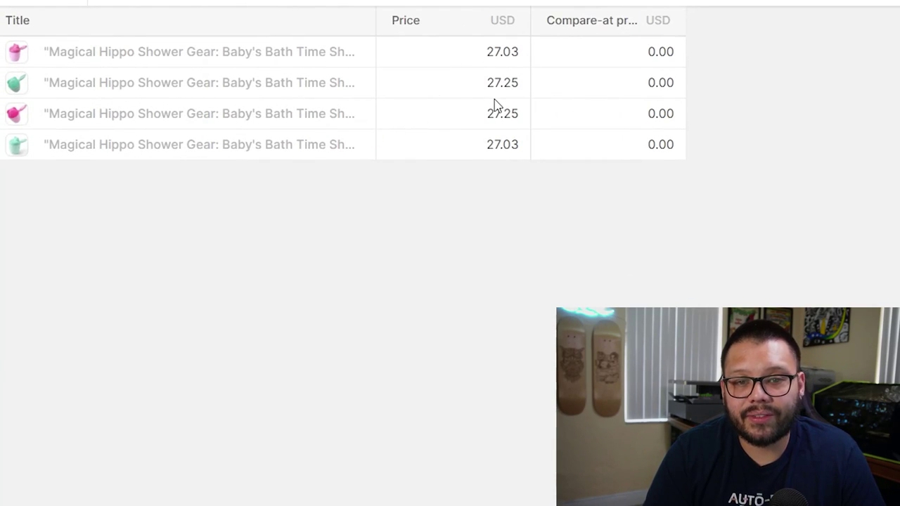
Step: Set the price of all four variants to 27.99 USD
click(503, 54)
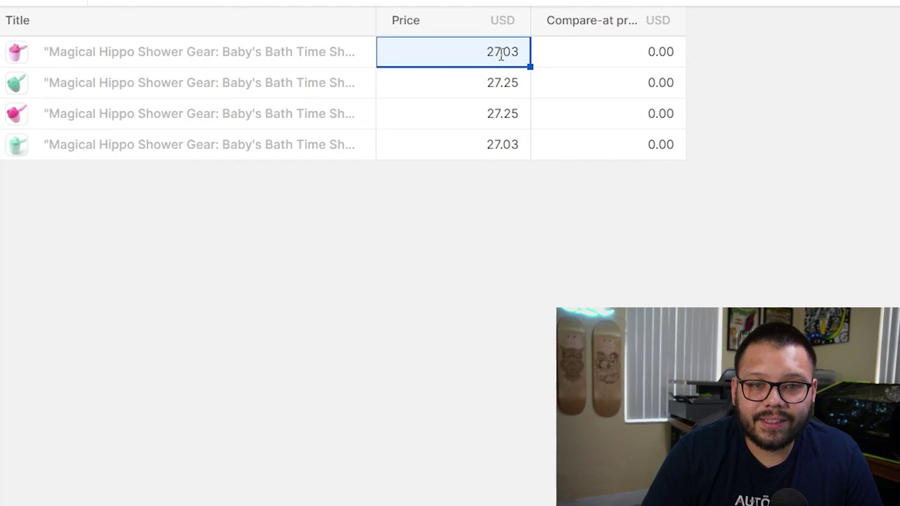
click(528, 63)
key(Escape)
double_click(503, 53)
text(27.99)
double_click(531, 67)
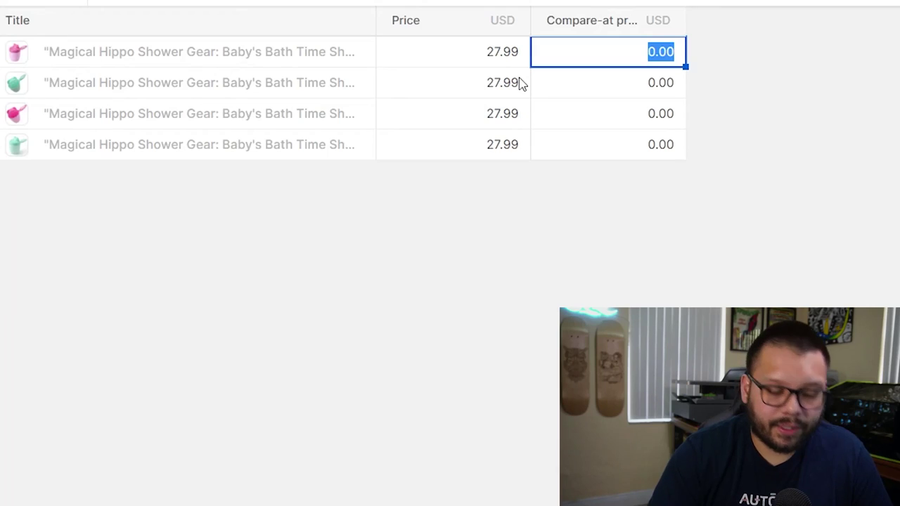
Step: Set the compare-at price of all four variants to 30.99 USD and save the bulk edits
text(30.78)
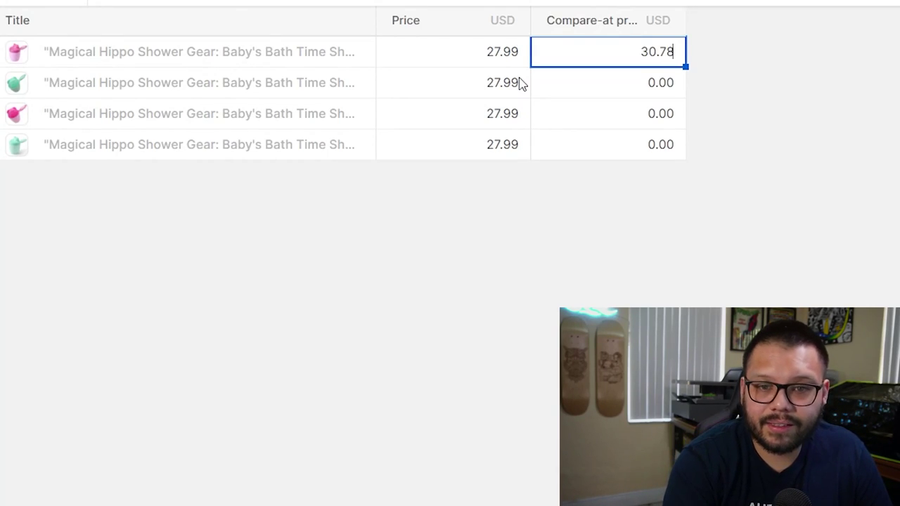
key(BackSpace)
key(BackSpace)
text(99)
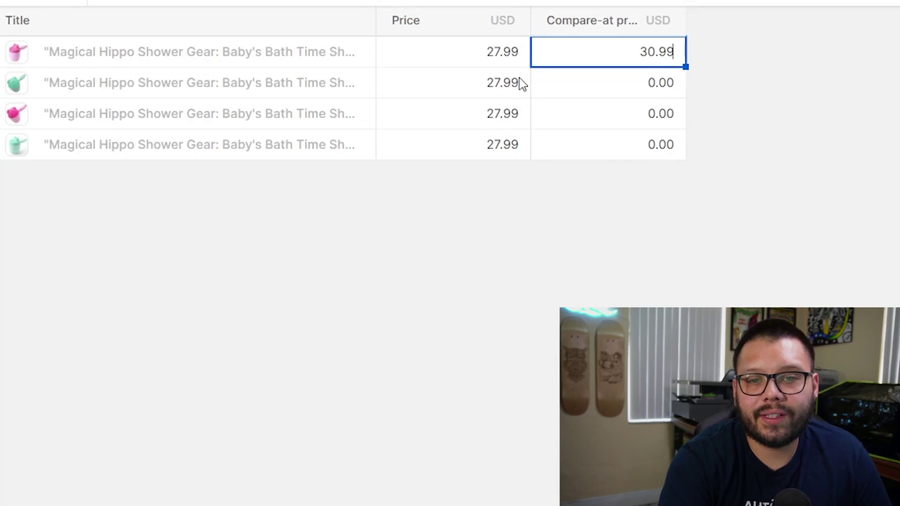
drag(685, 67, 686, 144)
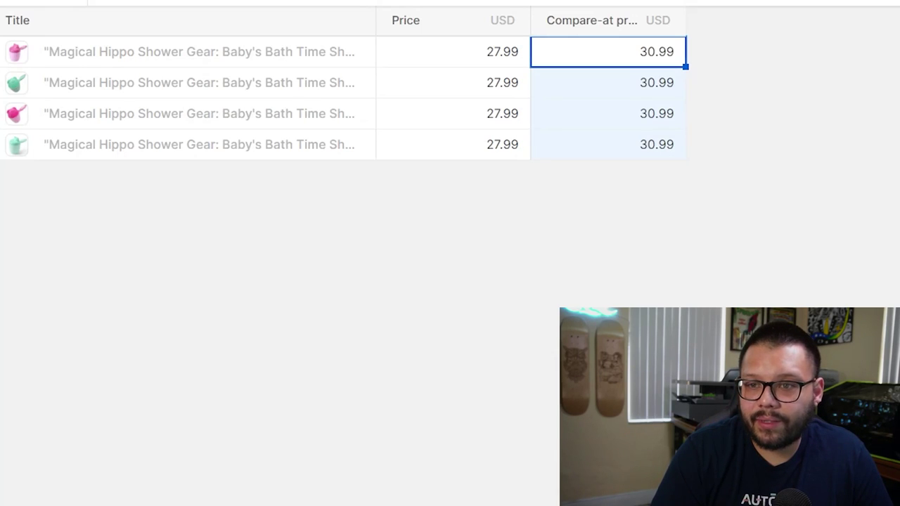
key(ctrl+s)
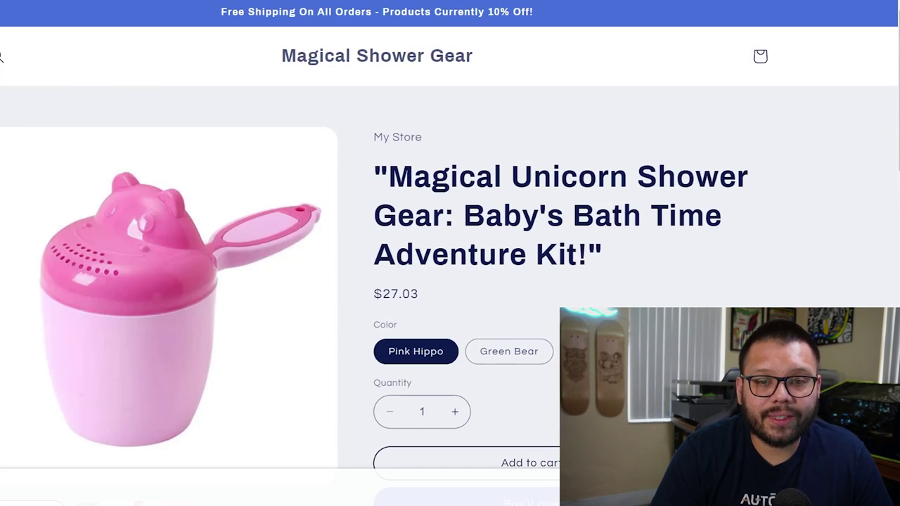
Step: Check the updated title, sale price and description on the storefront's product page
scroll(454, 234, down, 1)
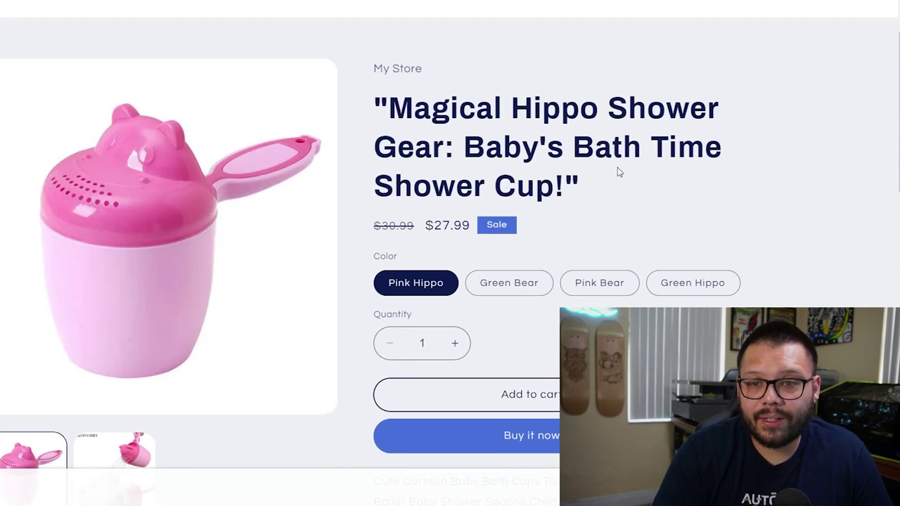
scroll(684, 307, up, 1)
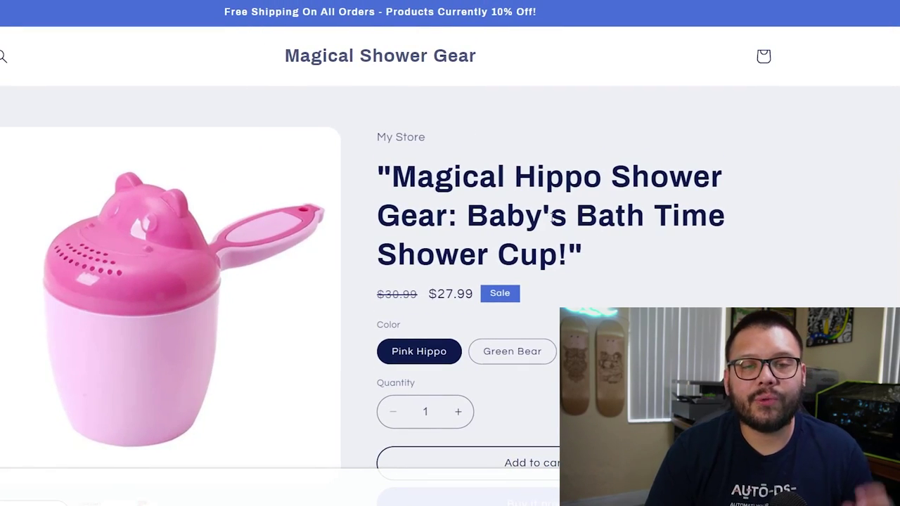
scroll(629, 157, down, 10)
scroll(622, 228, up, 10)
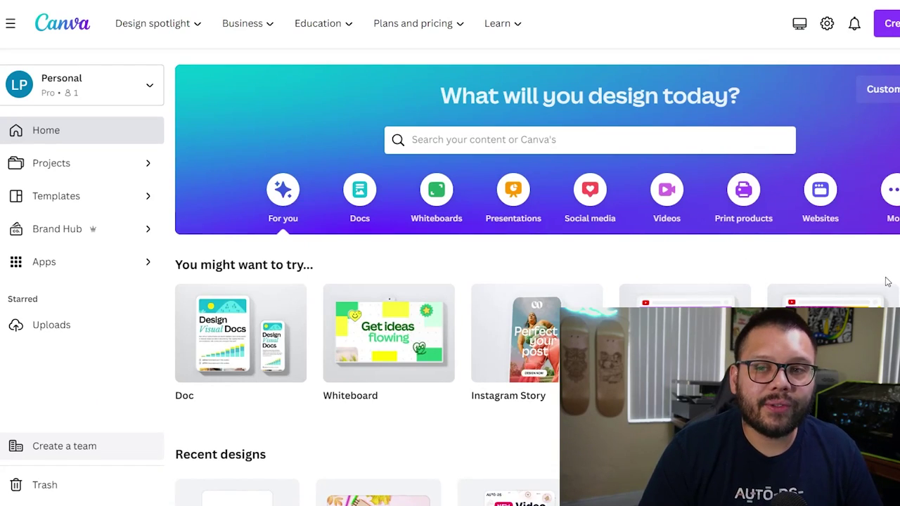
Step: Switch to Canva, create a blank Logo design and open the Text to Image app's prompt
click(814, 24)
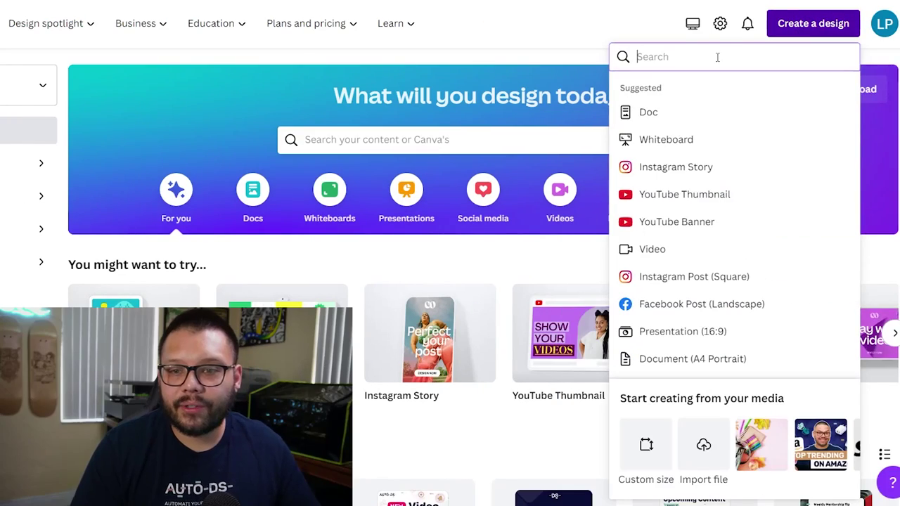
text(logo)
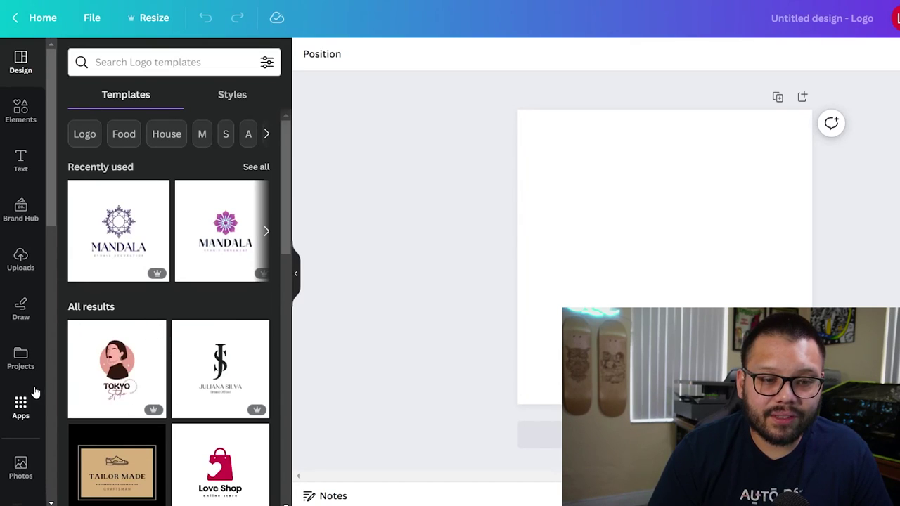
click(21, 411)
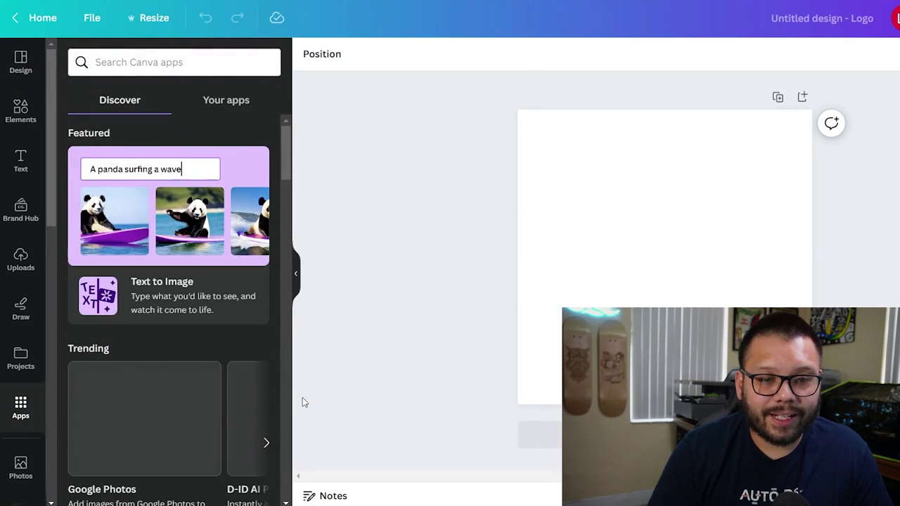
click(154, 228)
click(233, 441)
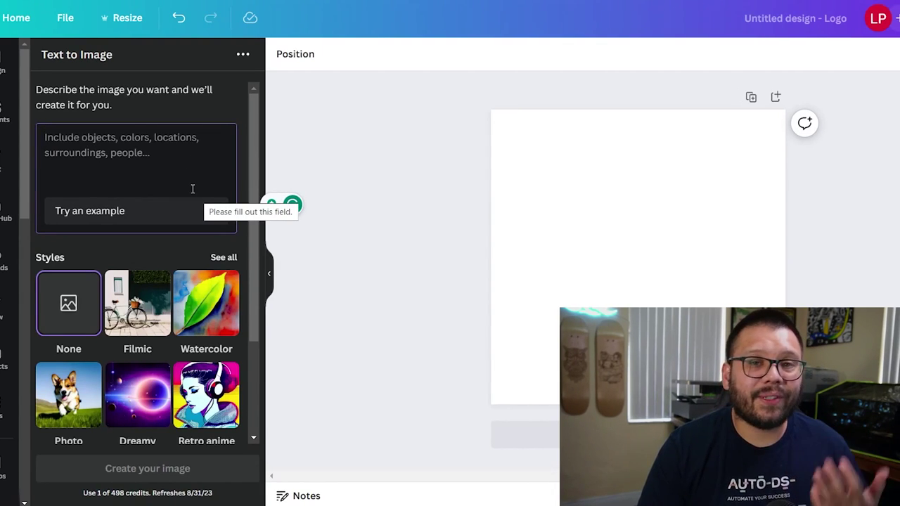
Step: Generate images from the prompt "Line art logo of a hippo in a bathtub with a shower cap"
text(Li)
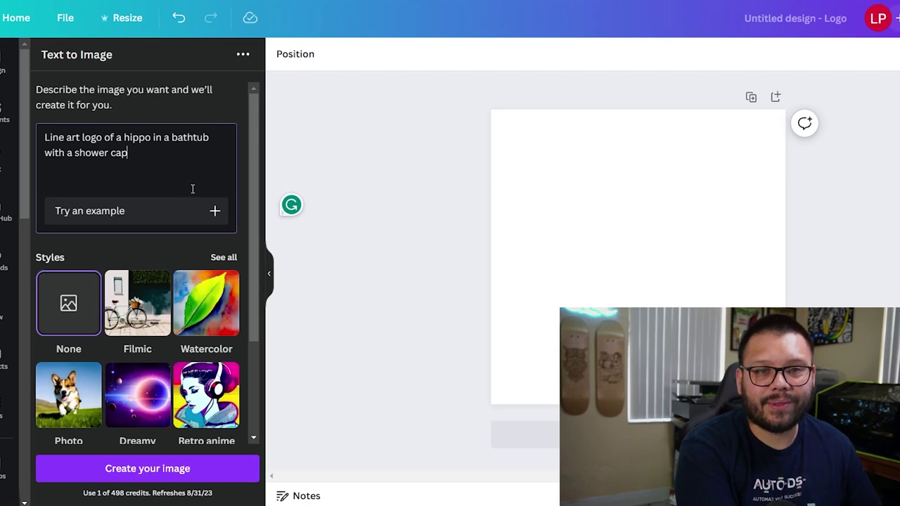
key(Return)
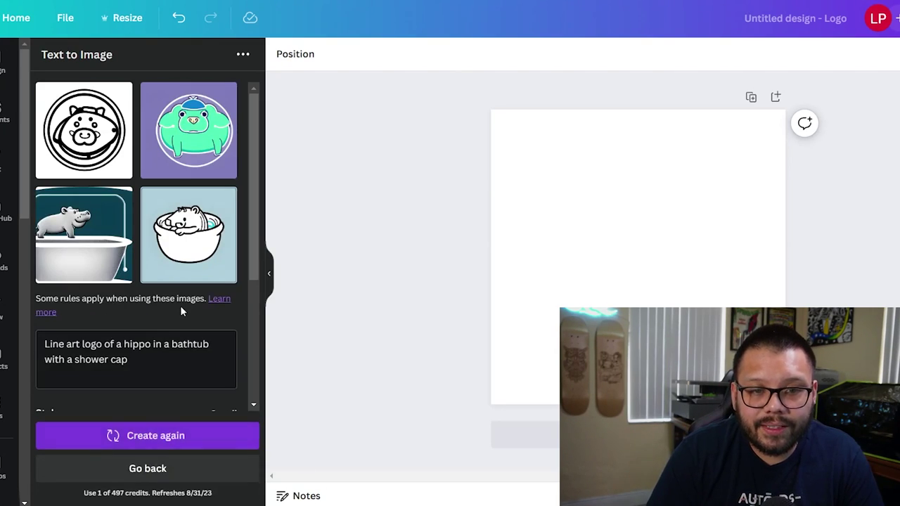
Step: Try three of the generated hippo images on the canvas, then delete them all
click(92, 235)
click(88, 137)
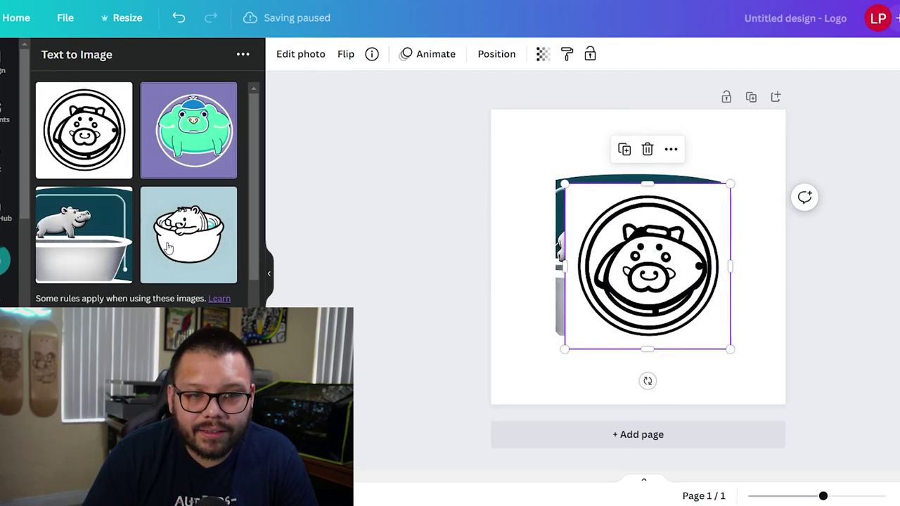
click(167, 244)
drag(849, 363, 539, 209)
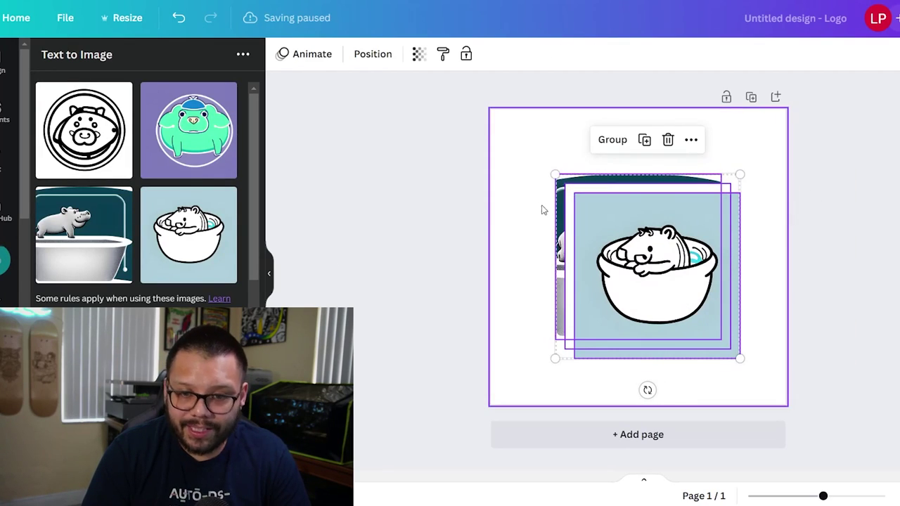
key(Delete)
Step: Regenerate the images from the same bathtub hippo prompt and try the round starry bathtub version on the canvas
click(168, 436)
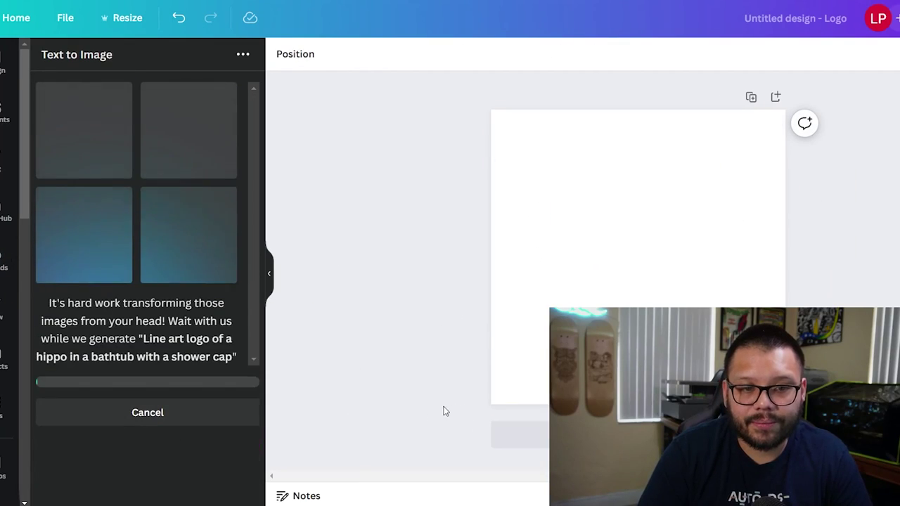
click(172, 242)
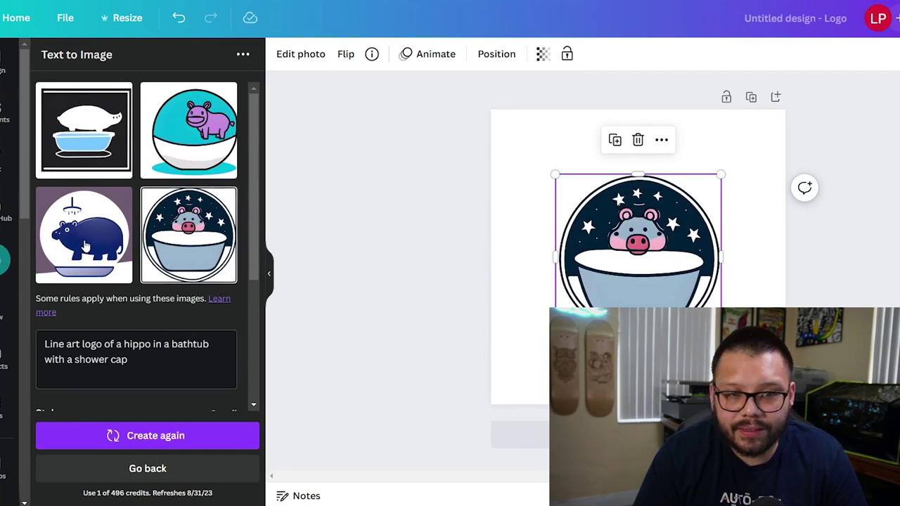
Step: Generate images from the prompt "magical hippo line art" and add the hippo head on a starry circle to the canvas
click(143, 363)
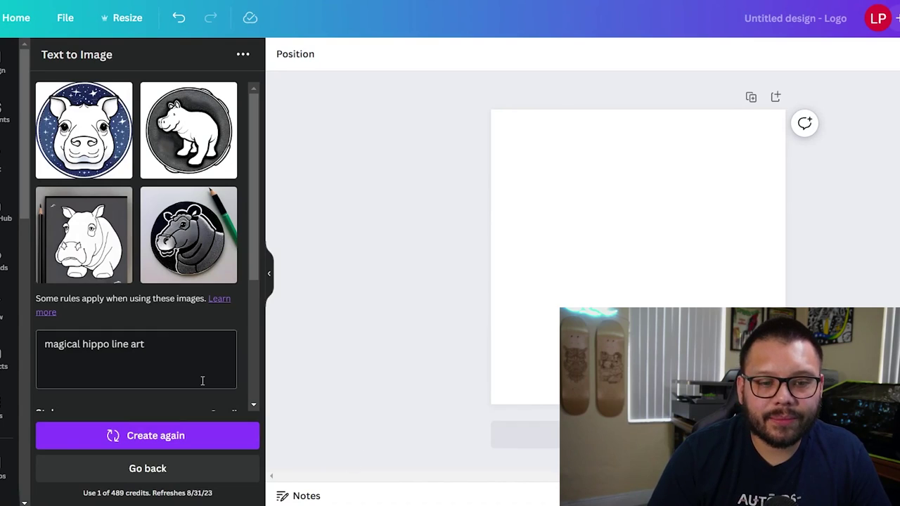
click(83, 149)
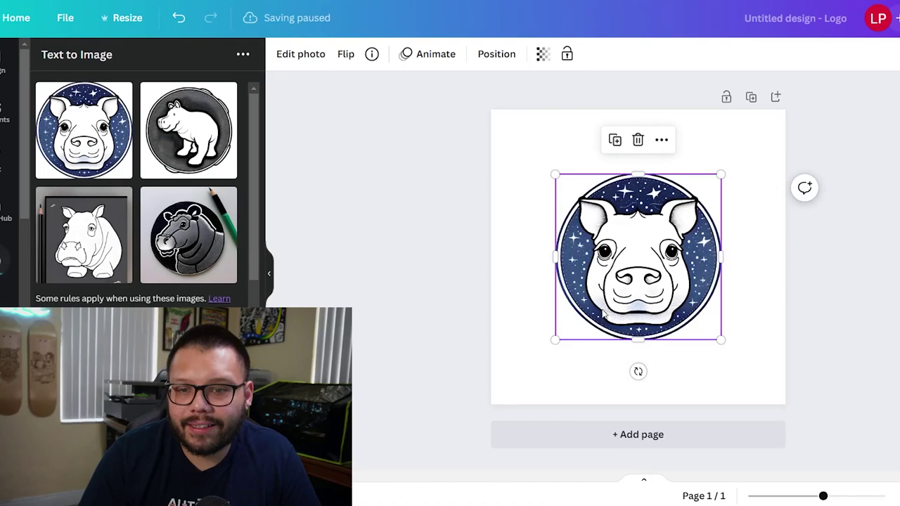
Step: Enlarge the hippo head image and centre it on the logo canvas
drag(554, 340, 497, 398)
drag(722, 176, 737, 158)
drag(623, 273, 643, 248)
drag(757, 134, 734, 167)
drag(626, 268, 644, 257)
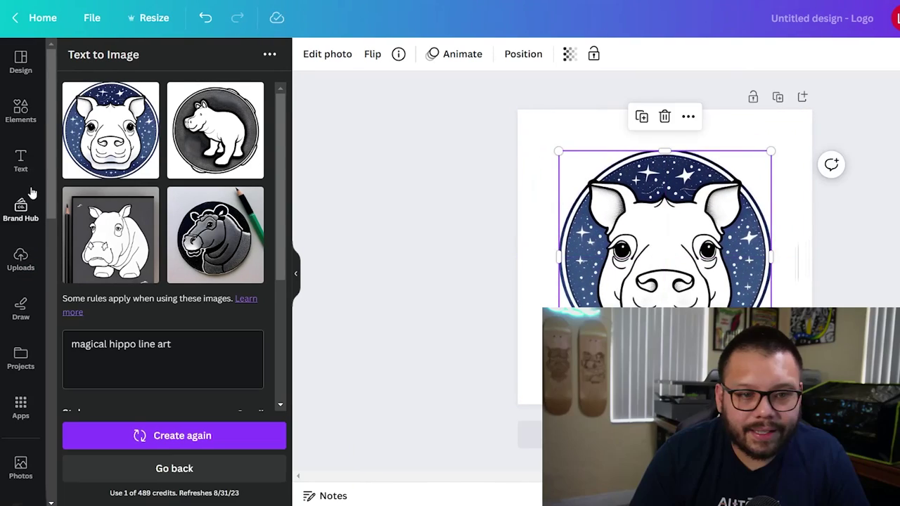
Step: Add the "Happy Birthday" font combination and place it above the hippo image
click(32, 167)
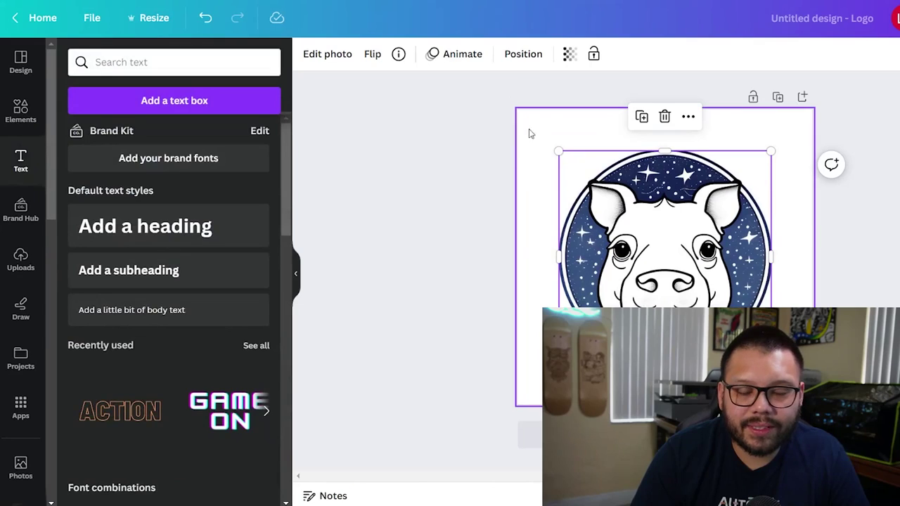
scroll(177, 357, down, 8)
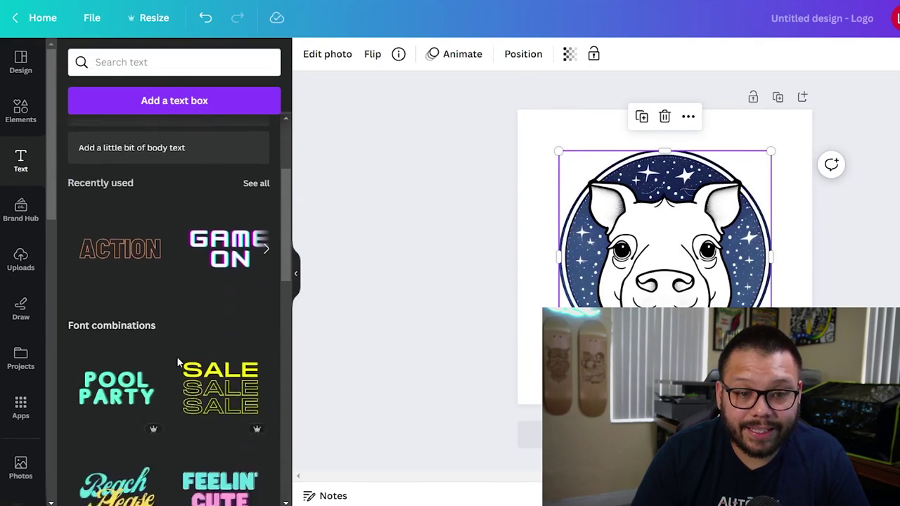
click(116, 242)
drag(664, 239, 652, 137)
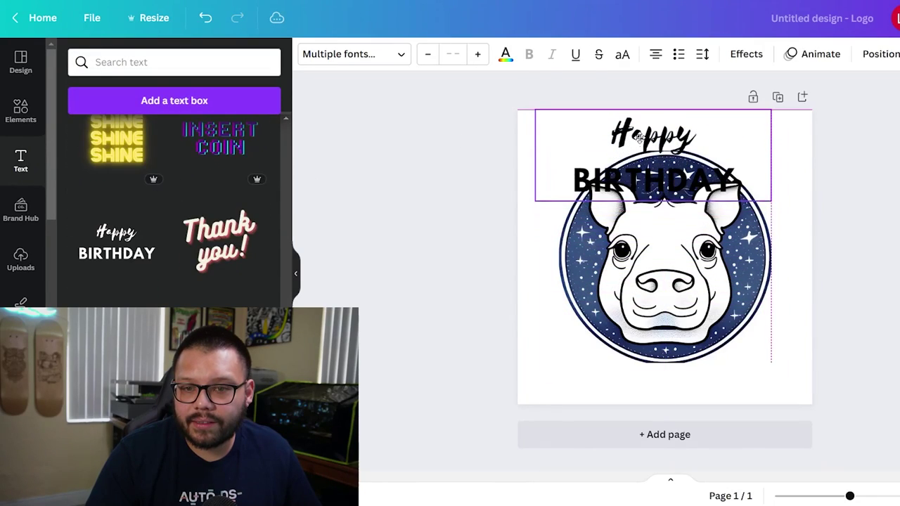
Step: Replace the script word "Happy" above the hippo with "Magical"
double_click(653, 134)
text(Magical)
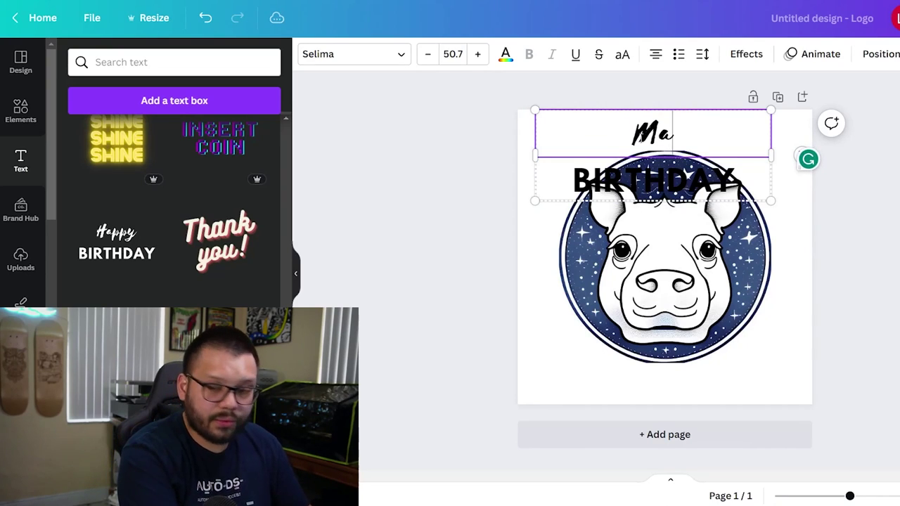
click(788, 231)
Step: Move the "BIRTHDAY" text below the hippo image and change it to "SHOWER"
click(665, 182)
drag(664, 182, 665, 383)
double_click(662, 284)
text(SHOWER)
click(798, 279)
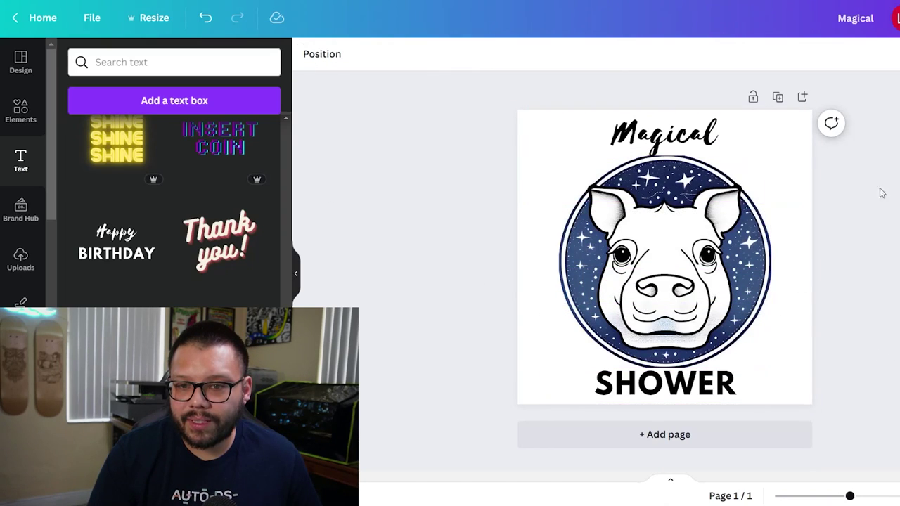
click(673, 281)
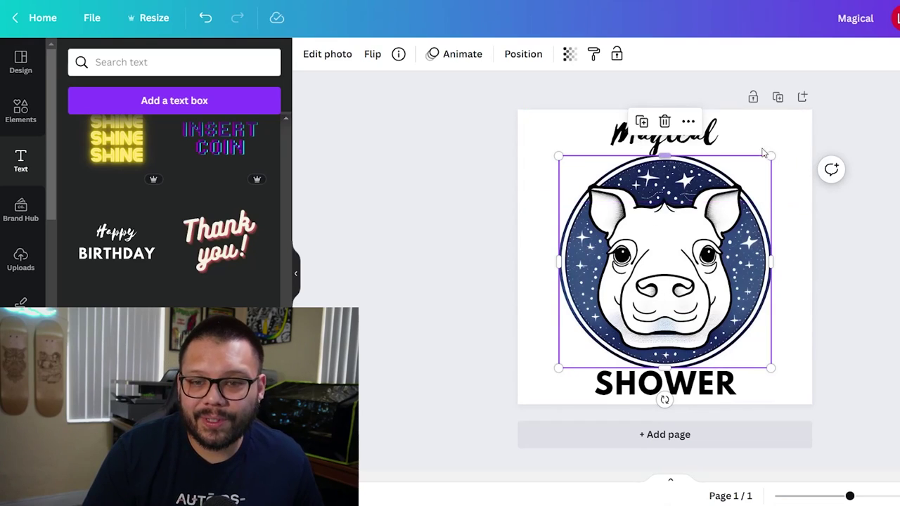
key(Escape)
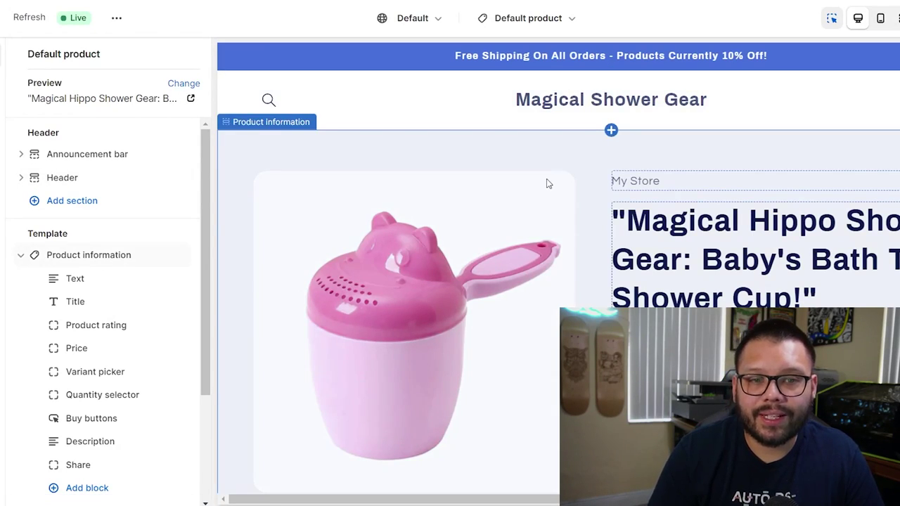
Step: Switch to the Shopify theme editor and set the Magical PNG as the store logo in the theme settings
click(469, 101)
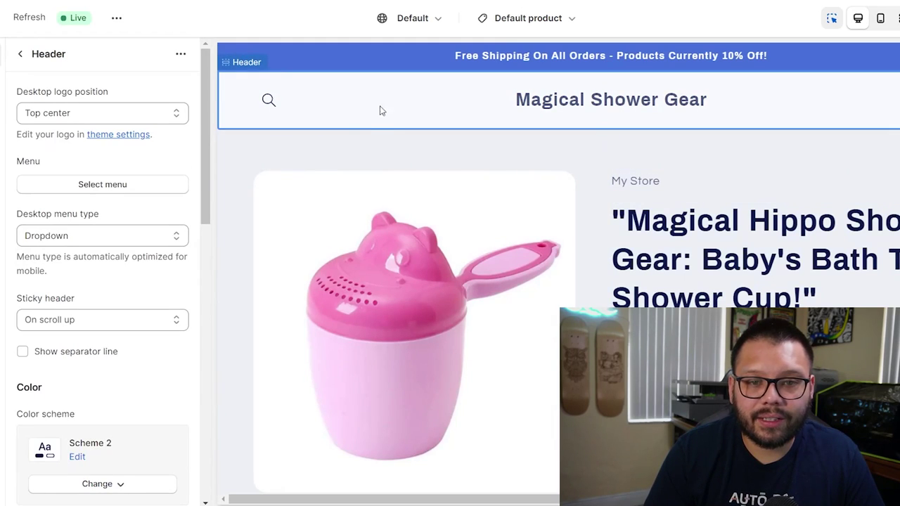
click(114, 135)
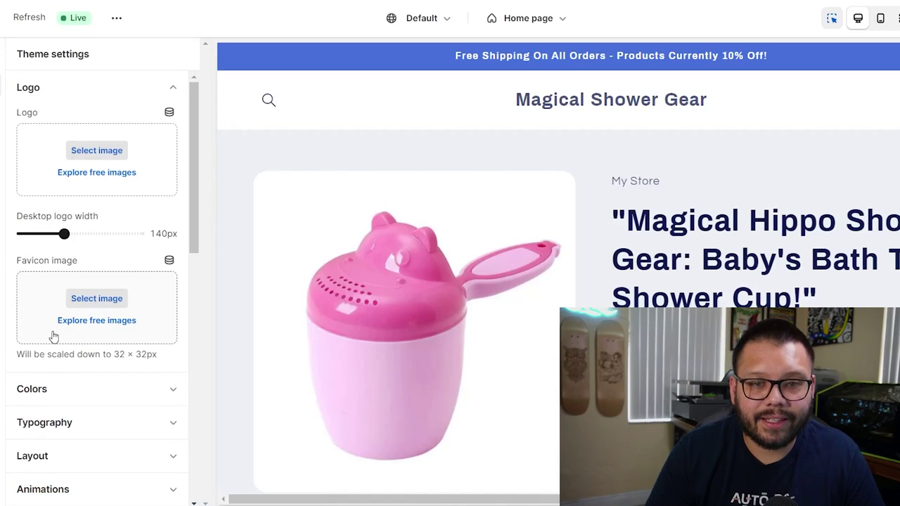
click(88, 153)
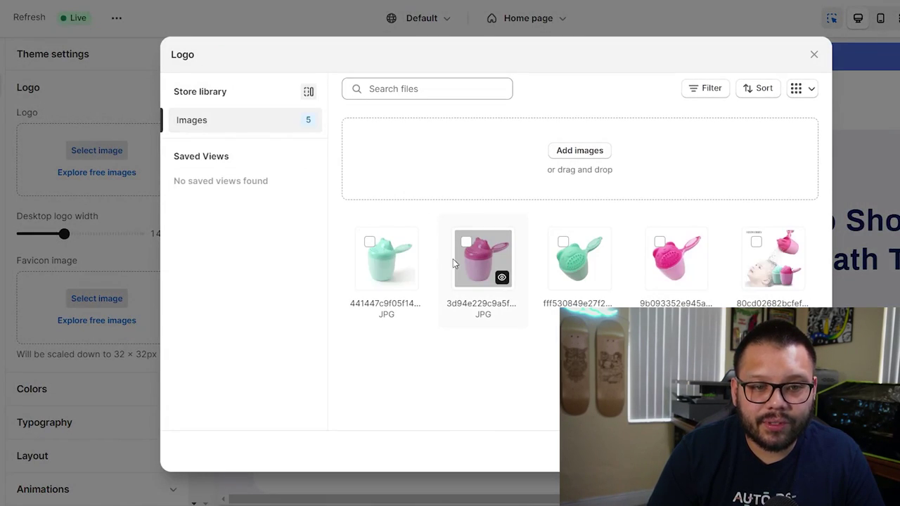
key(Escape)
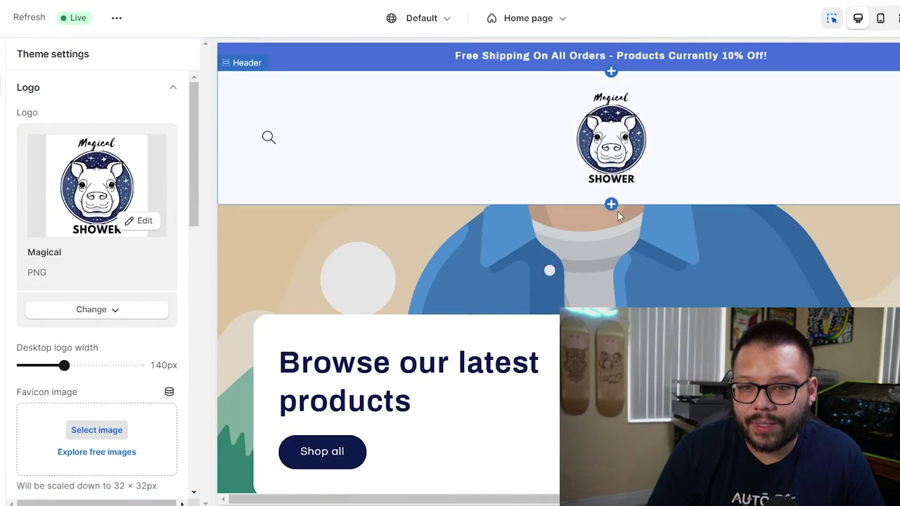
Step: Preview the new logo on the default product template and save the theme
click(515, 27)
click(438, 115)
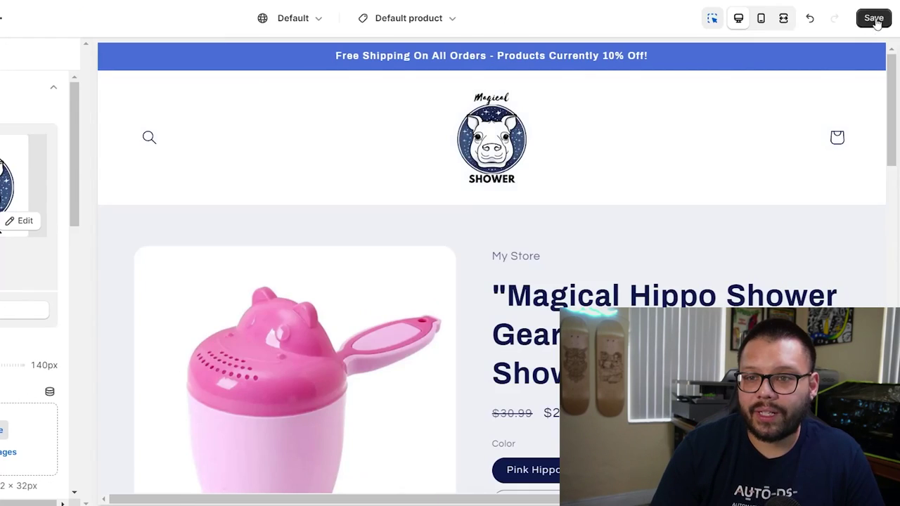
key(ctrl+s)
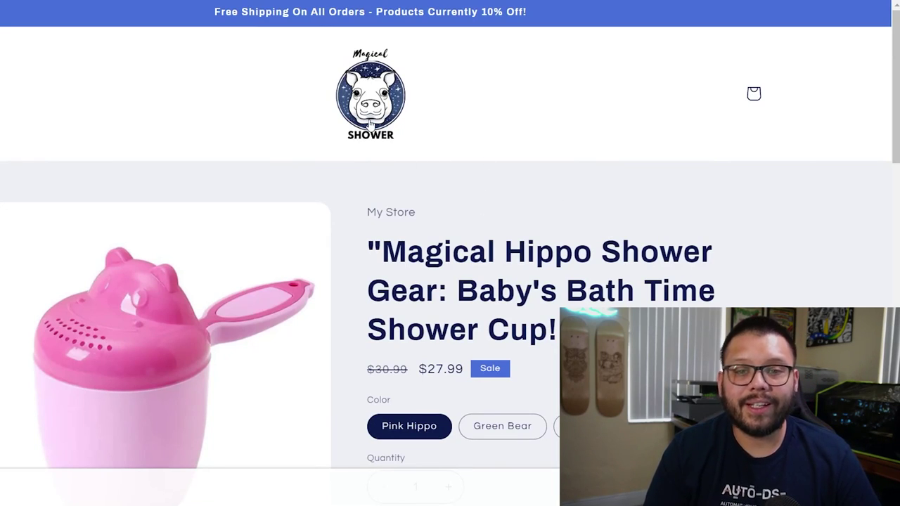
Step: Review the storefront product page from the title and sale price through the full description
scroll(689, 213, down, 4)
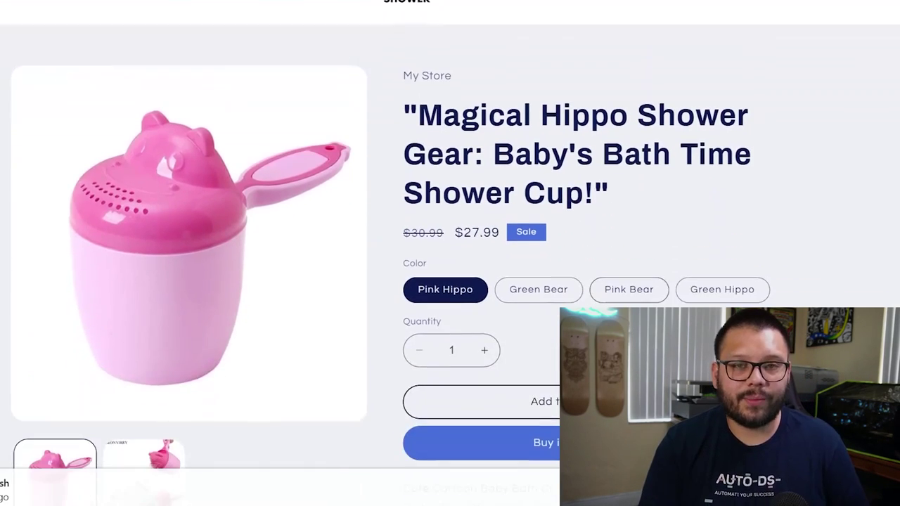
scroll(563, 246, down, 3)
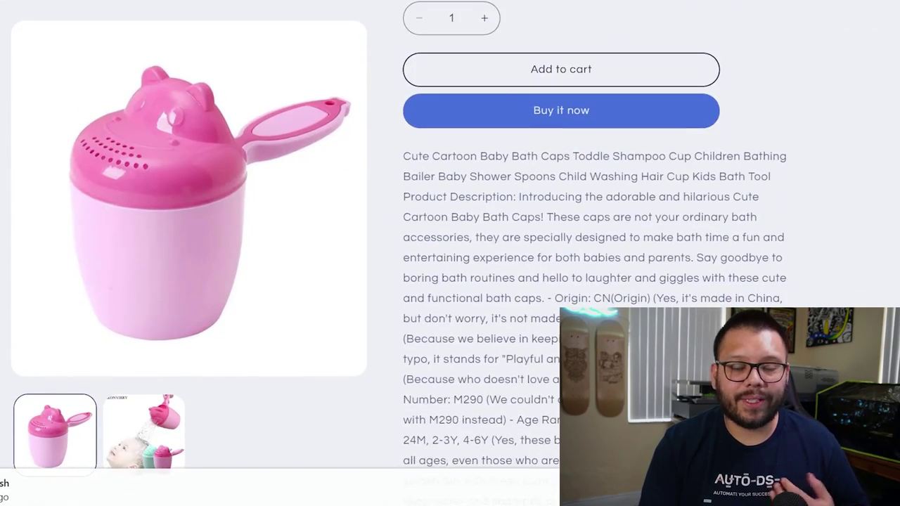
scroll(562, 281, down, 5)
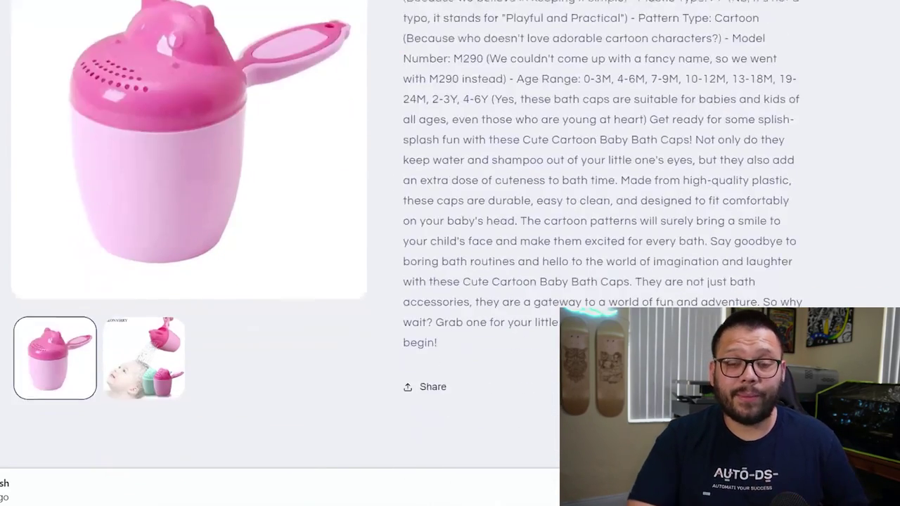